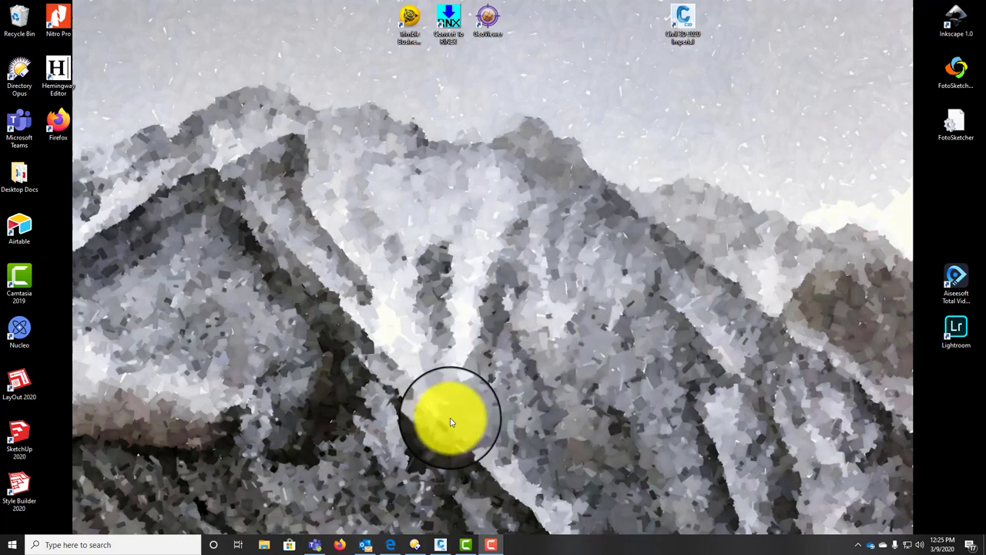
# Step: Restore the ROS COVER TEMPLATE window and zoom out to show the whole Cover sheet
pyautogui.click(440, 545)
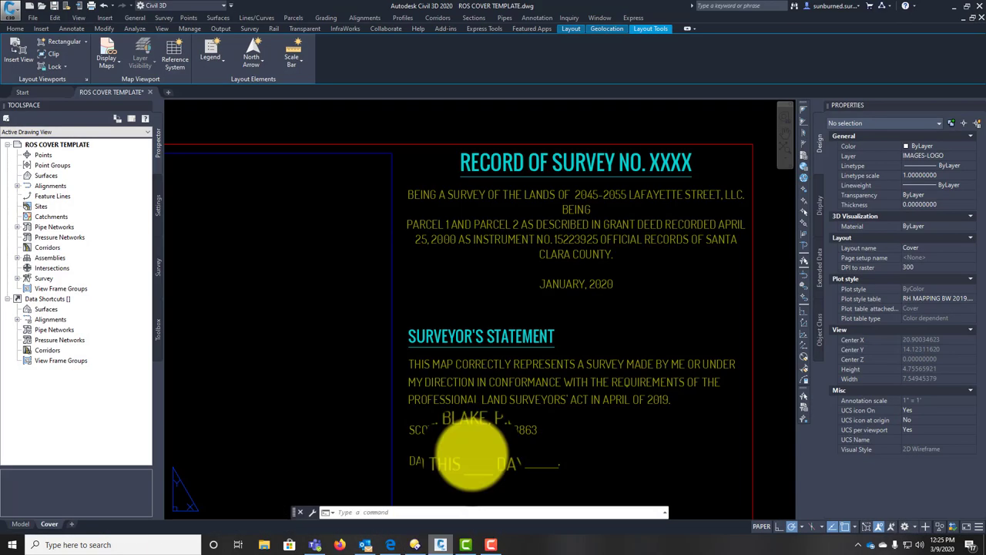
pyautogui.scroll(-6, 608, 319)
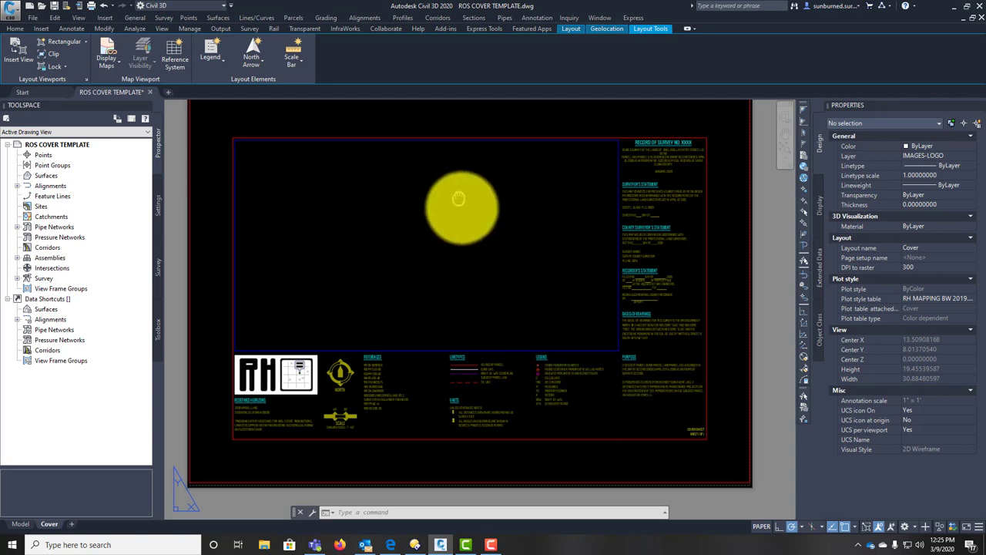
pyautogui.moveTo(455, 149); pyautogui.dragTo(451, 156, button='middle')
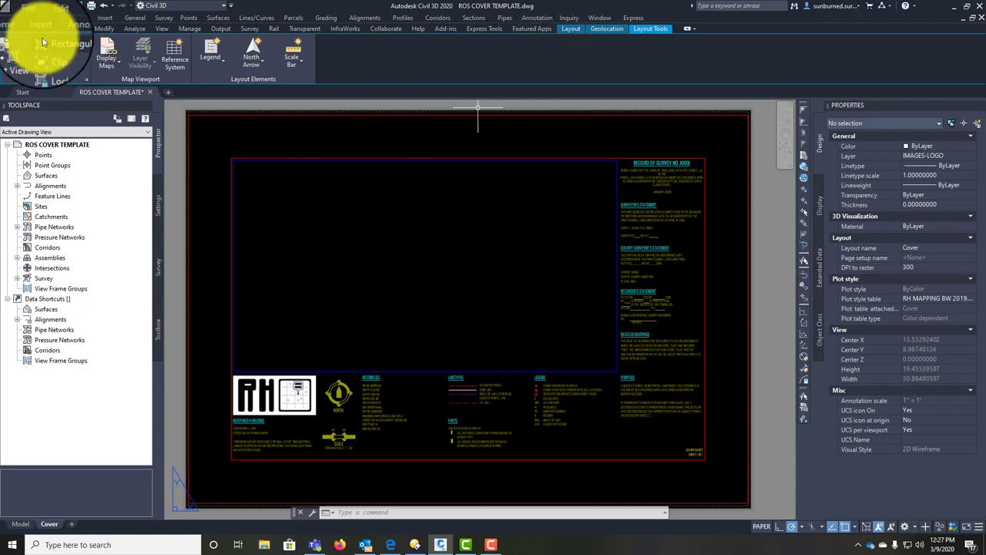
# Step: Thaw all layers and zoom around the title block, heading and Recorder's Statement to inspect the grid
pyautogui.click(14, 28)
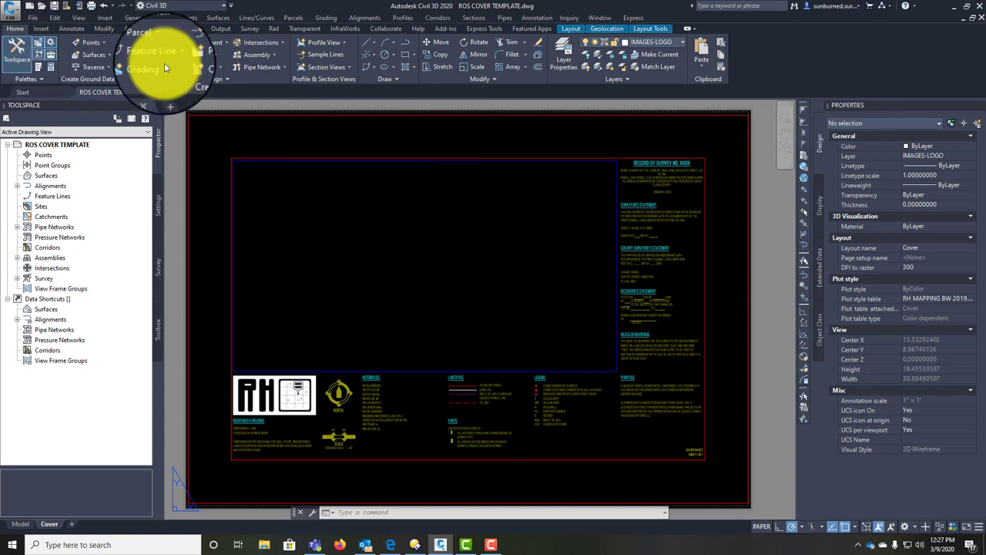
pyautogui.click(609, 67)
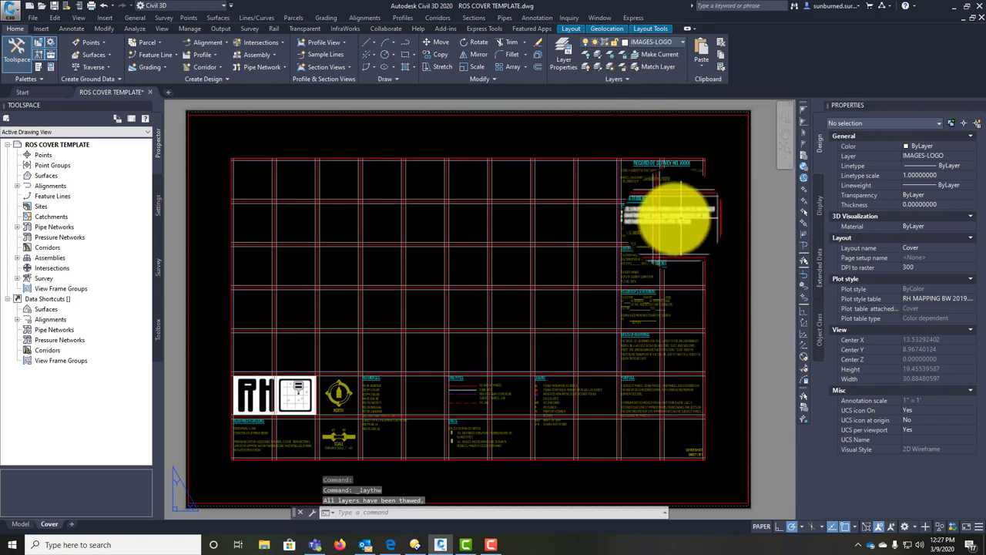
pyautogui.scroll(5, 654, 305)
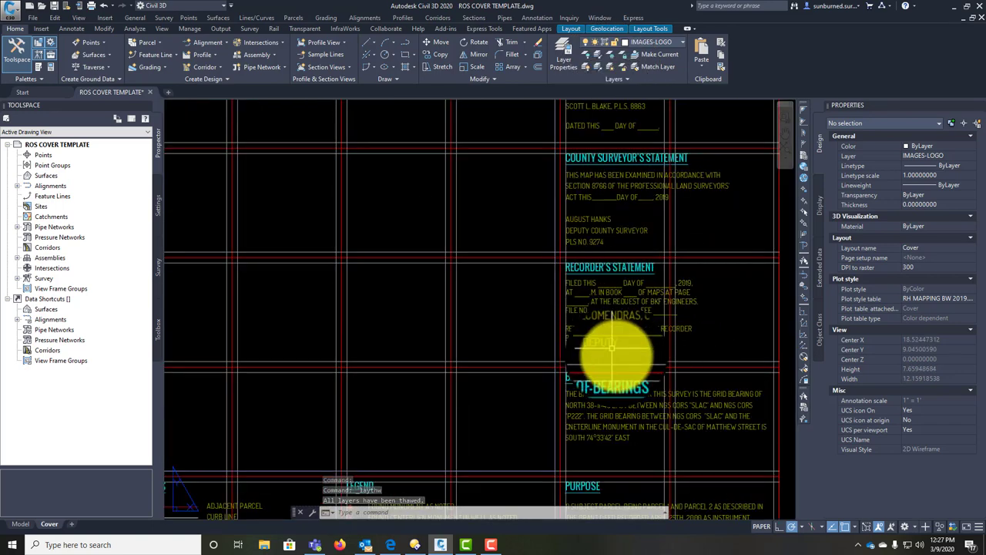
pyautogui.moveTo(667, 282); pyautogui.dragTo(645, 316, button='middle')
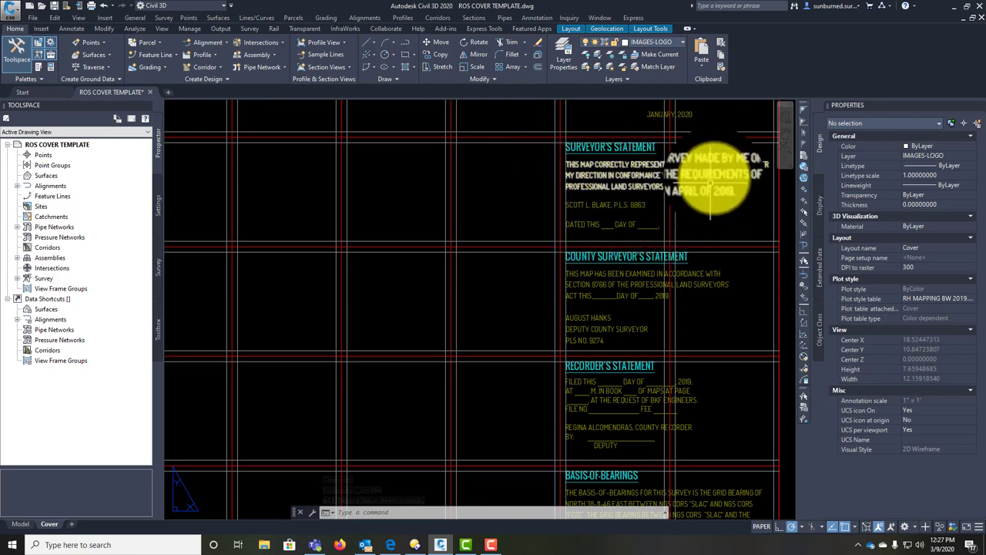
pyautogui.moveTo(577, 187); pyautogui.dragTo(599, 275, button='middle')
pyautogui.moveTo(593, 231)
pyautogui.mouseDown(button='middle')
pyautogui.moveTo(627, 374)
pyautogui.moveTo(609, 316)
pyautogui.mouseUp(button='middle')
pyautogui.scroll(2, 604, 248)
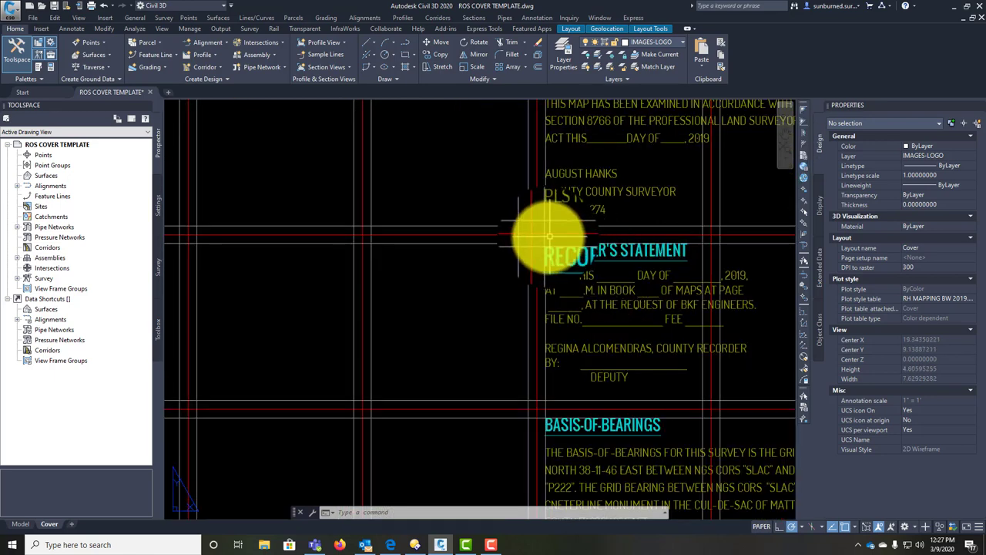
# Step: Test-select grid lines beside the Recorder's Statement, then clear the selection
pyautogui.moveTo(530, 228); pyautogui.dragTo(536, 235)
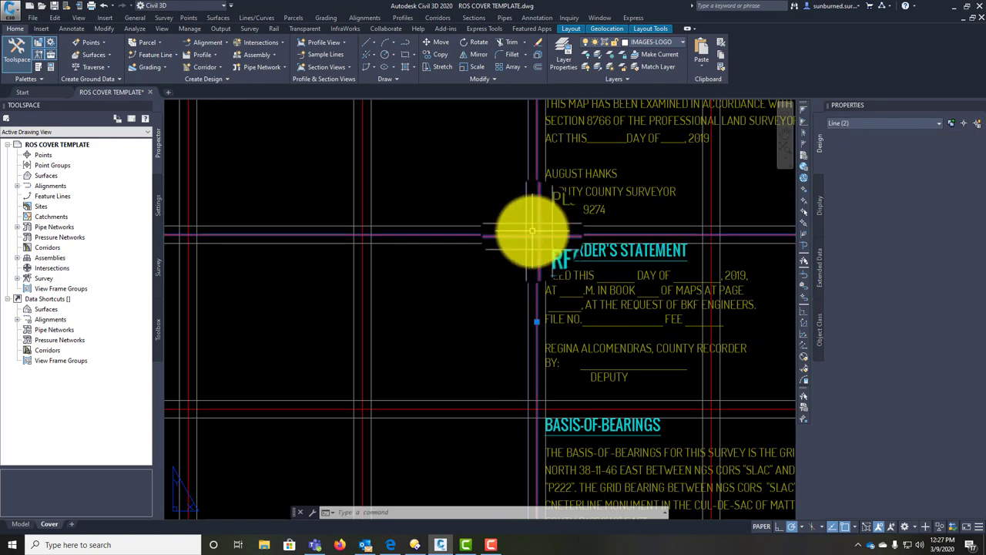
pyautogui.press('Escape')
pyautogui.scroll(-2, 539, 223)
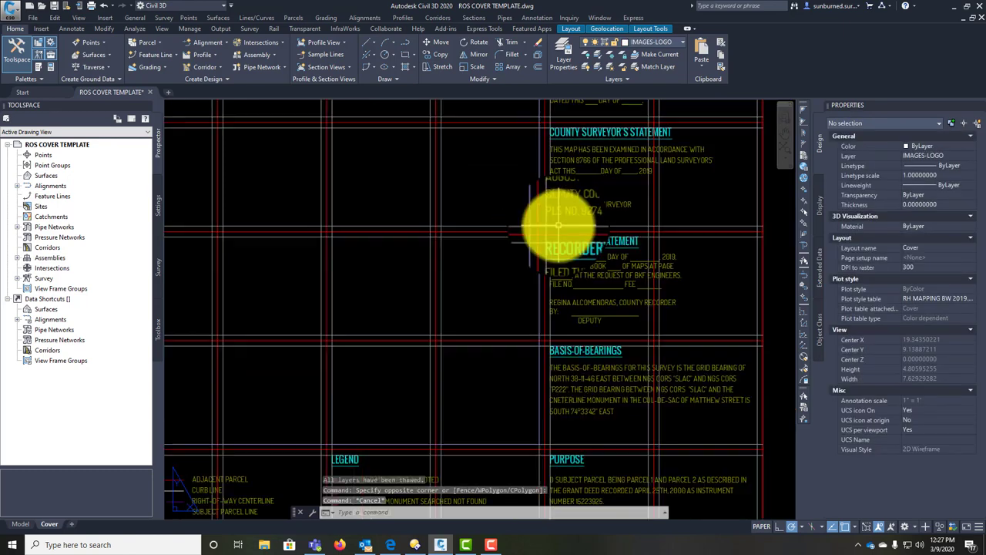
pyautogui.click(552, 226)
pyautogui.scroll(1, 616, 266)
pyautogui.scroll(-4, 550, 283)
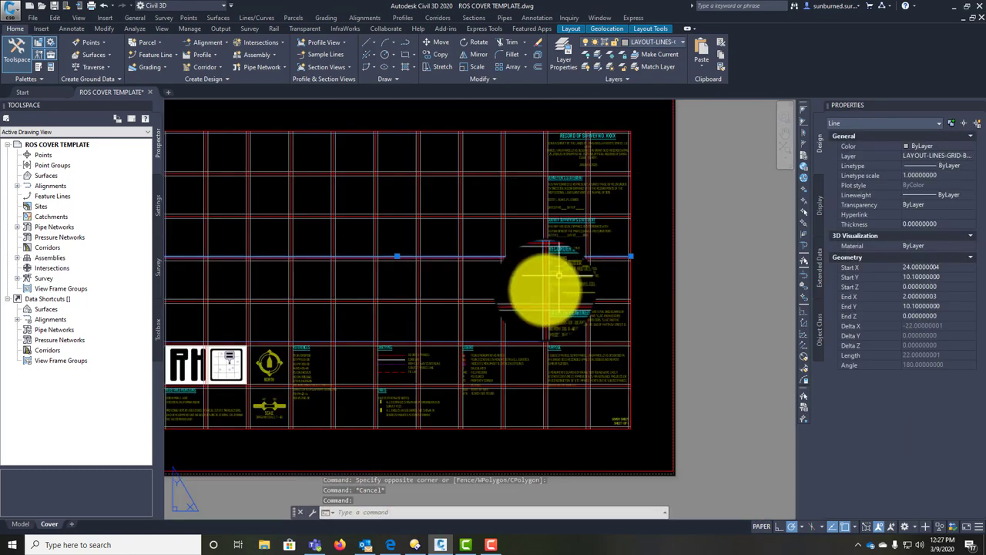
pyautogui.press('Escape')
pyautogui.moveTo(391, 375)
pyautogui.mouseDown(button='middle')
pyautogui.moveTo(539, 368)
pyautogui.moveTo(473, 375)
pyautogui.mouseUp(button='middle')
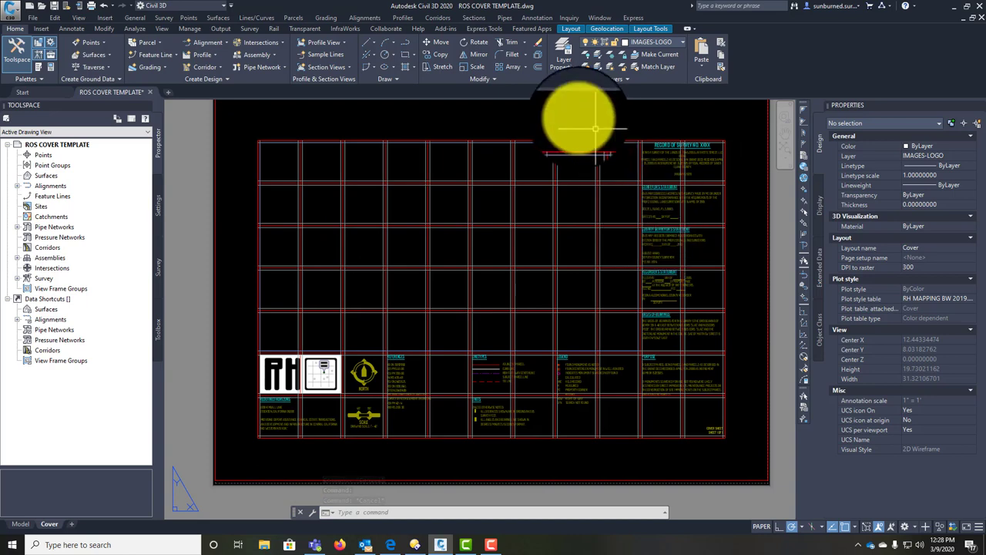
# Step: Thaw all layers, then freeze LAYOUT-LINES-GRID-BUFFER and LAYOUT-LINES-GRID-CENTERLINE by picking lines
pyautogui.click(609, 67)
pyautogui.click(610, 54)
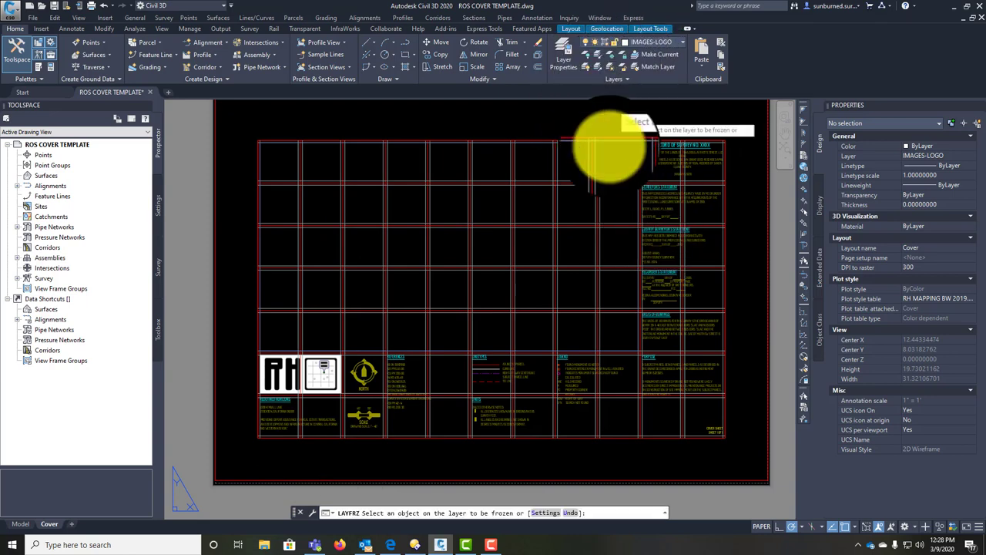
pyautogui.click(599, 160)
pyautogui.click(599, 183)
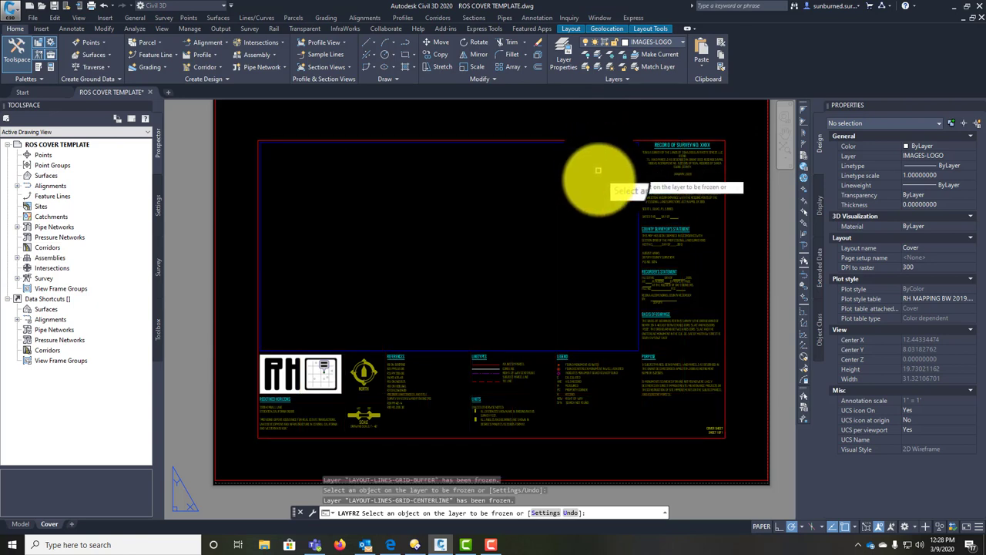
pyautogui.press('Escape')
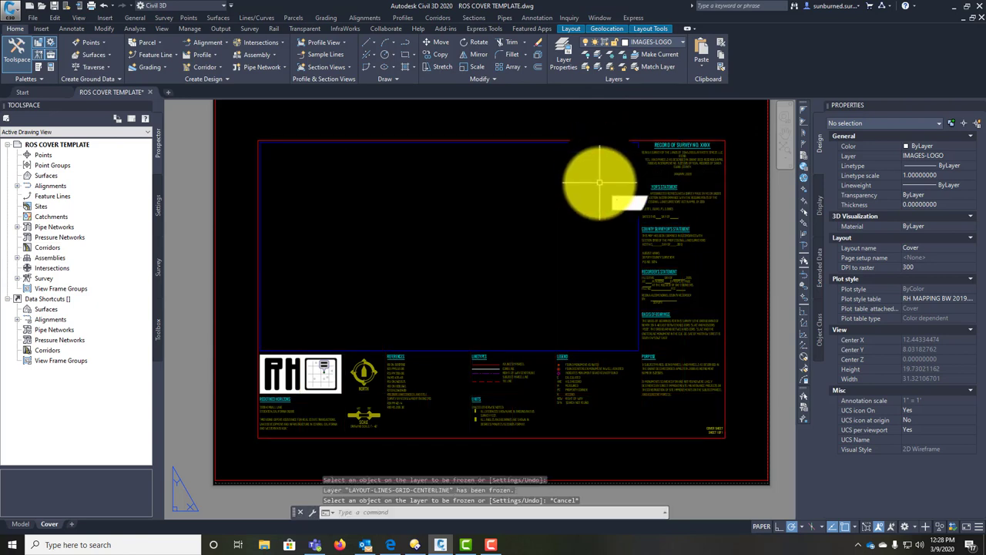
pyautogui.press('Escape')
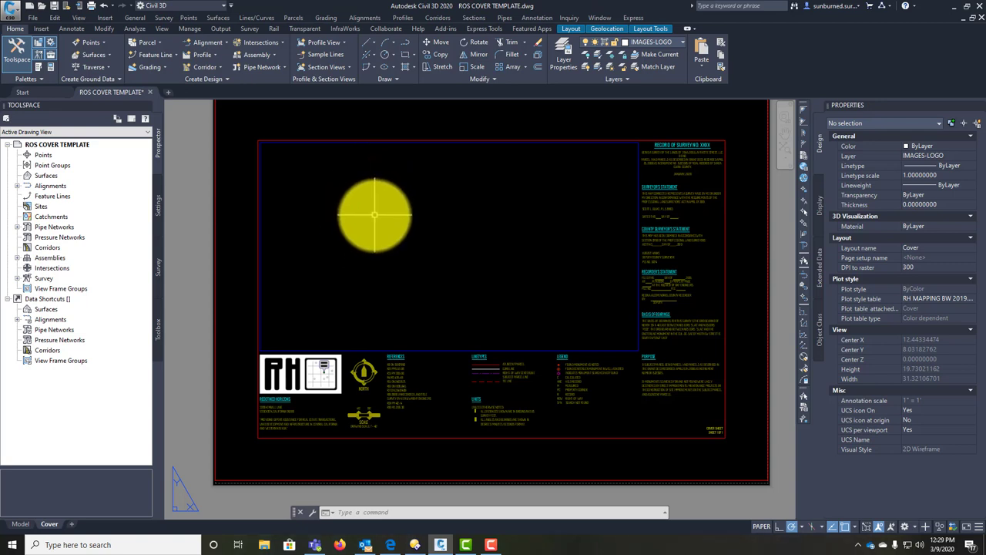
# Step: Thaw all layers and select all 36 grid lines with Select Similar
pyautogui.moveTo(585, 224); pyautogui.dragTo(509, 208, button='middle')
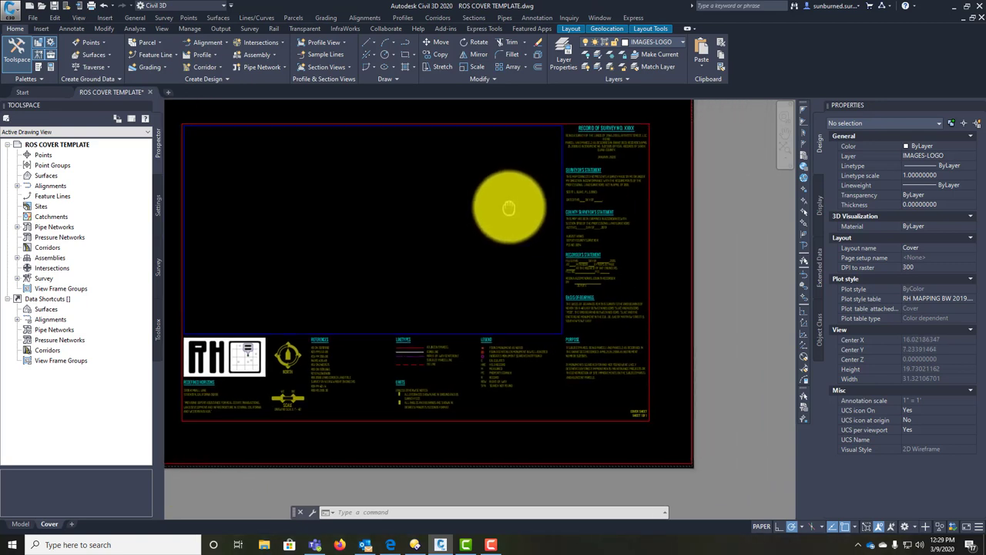
pyautogui.moveTo(571, 209); pyautogui.dragTo(594, 213, button='middle')
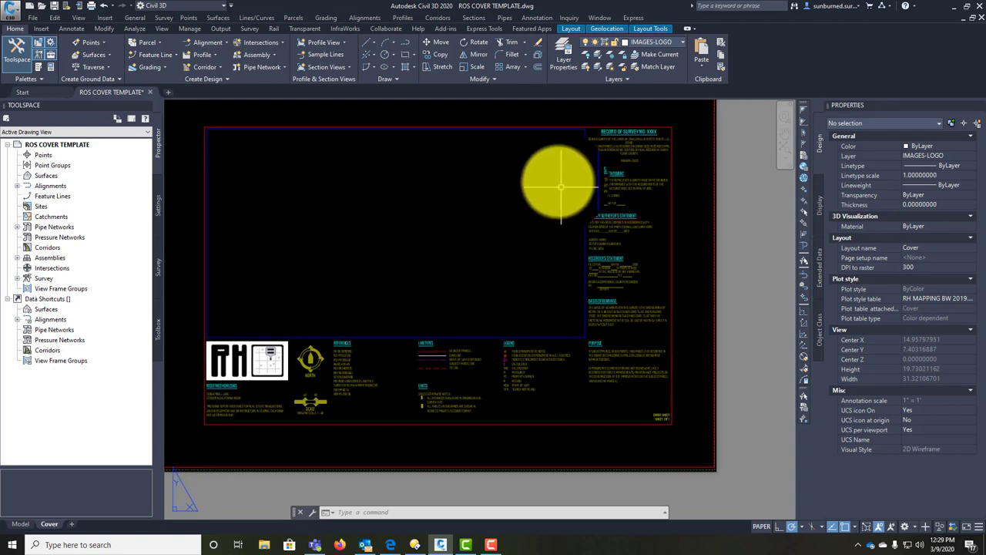
pyautogui.moveTo(388, 298); pyautogui.dragTo(431, 304, button='middle')
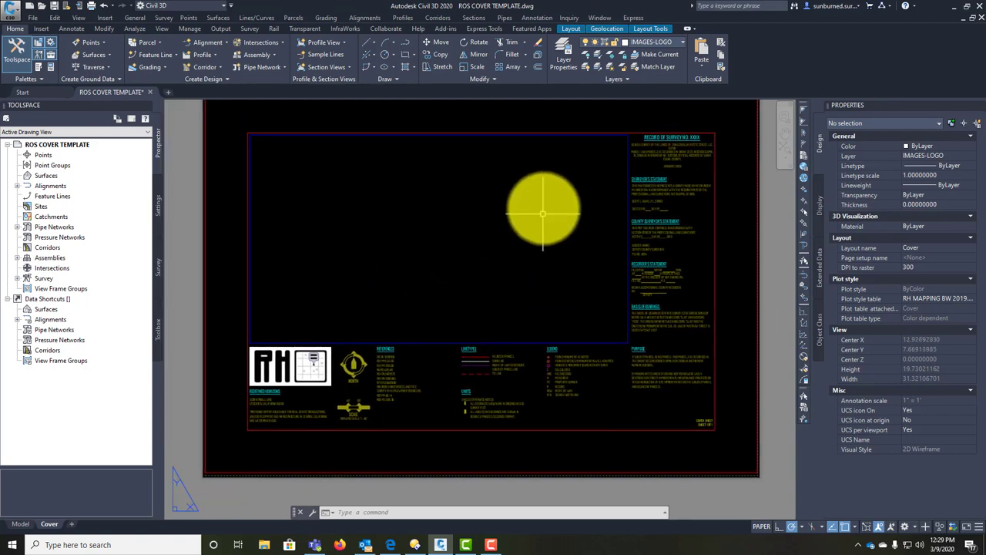
pyautogui.click(603, 67)
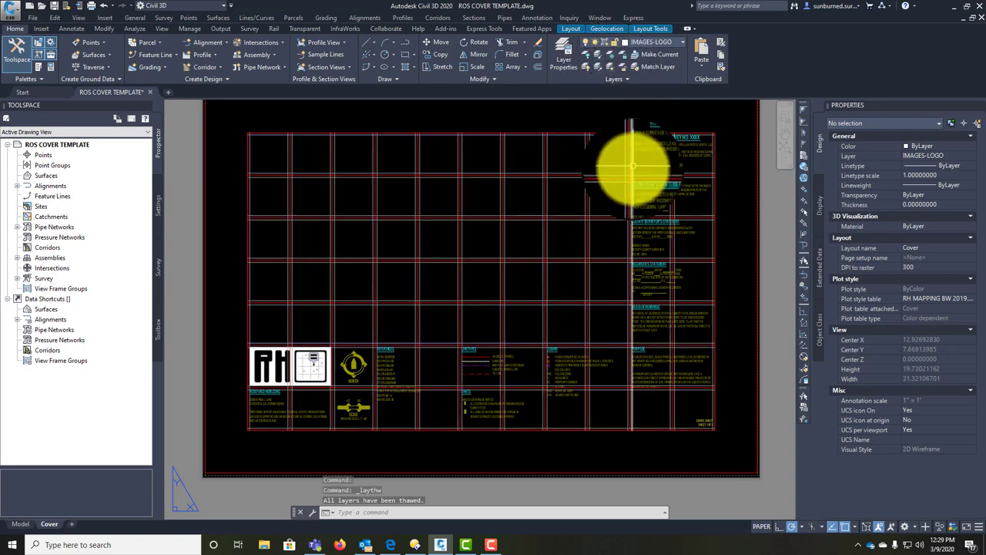
pyautogui.click(567, 134)
pyautogui.rightClick(563, 133)
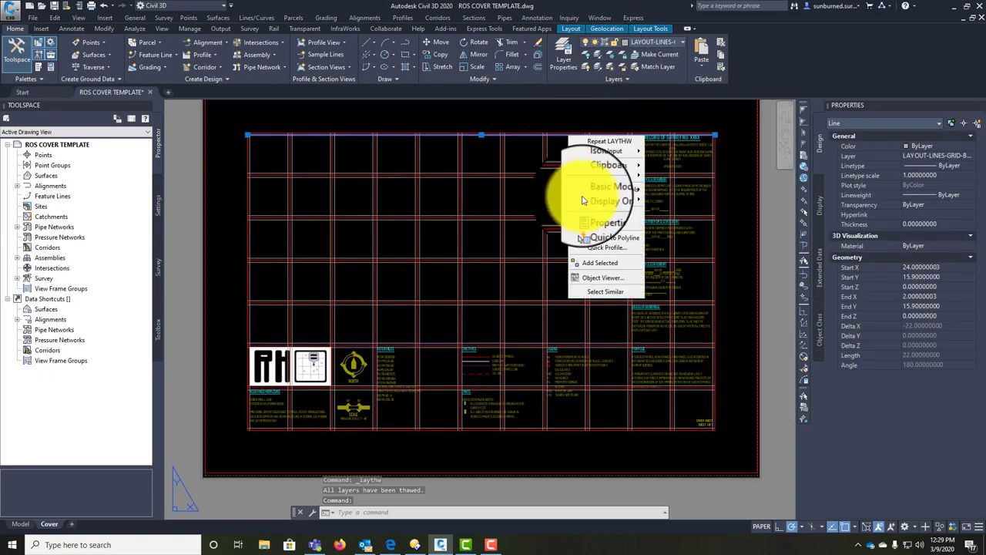
pyautogui.click(593, 275)
# Step: Send the selected grid lines to back and freeze the grid buffer layer
pyautogui.rightClick(549, 224)
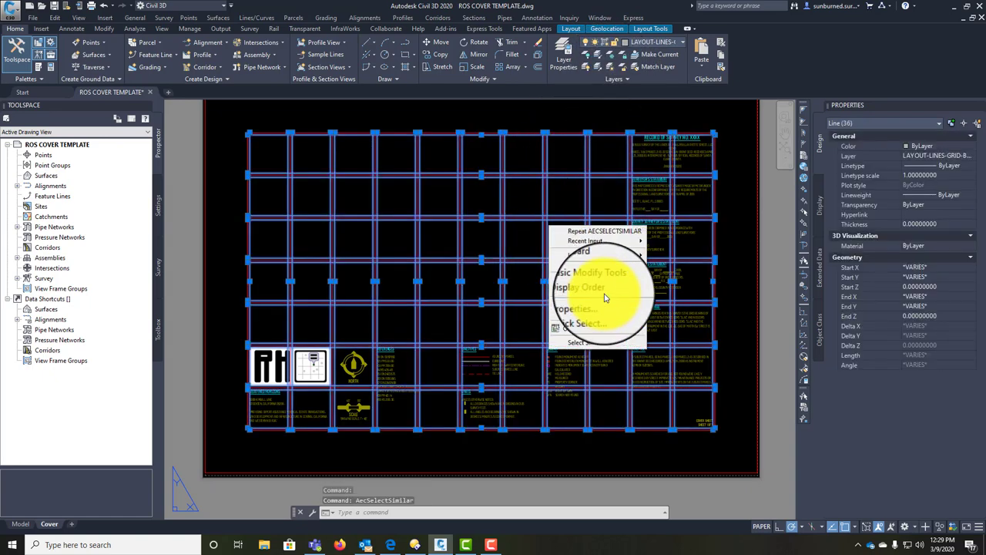
pyautogui.moveTo(620, 289)
pyautogui.click(674, 308)
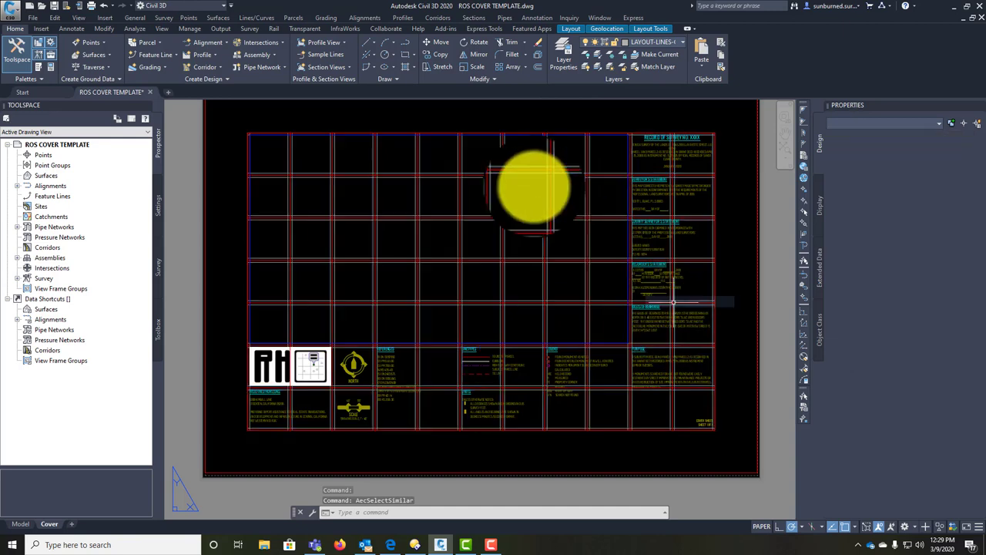
pyautogui.click(626, 192)
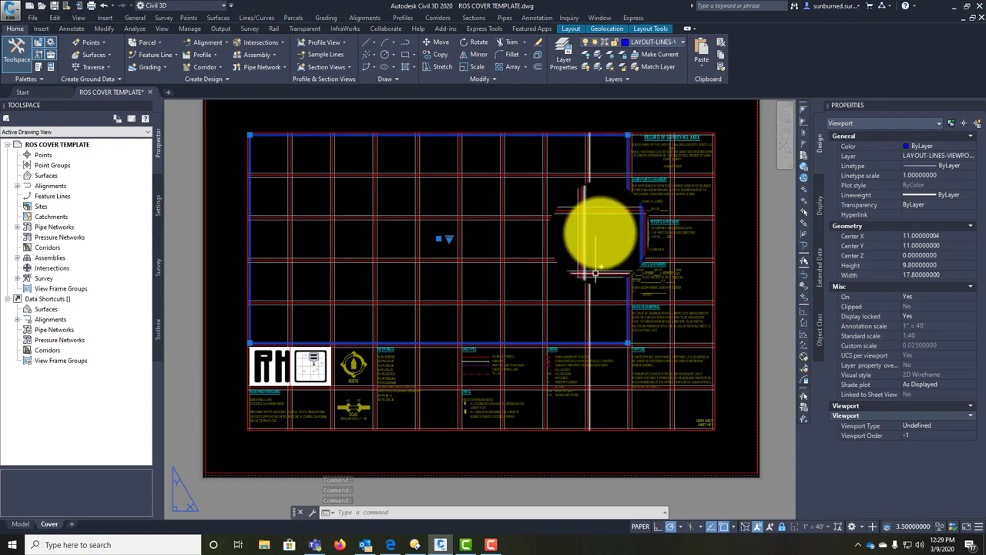
pyautogui.click(608, 60)
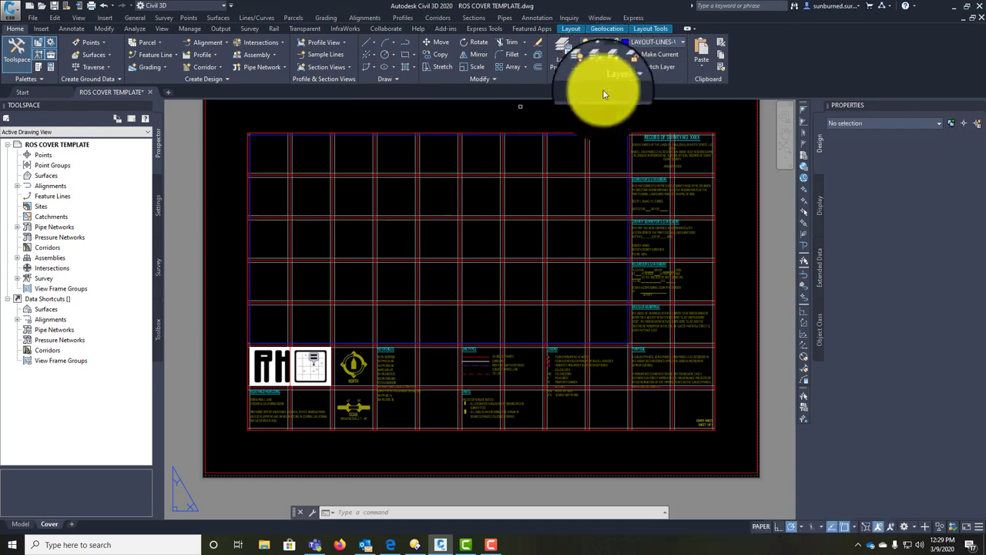
pyautogui.click(593, 152)
# Step: Freeze the grid centerline layer and end the LAYFRZ command
pyautogui.click(587, 150)
pyautogui.press('Escape')
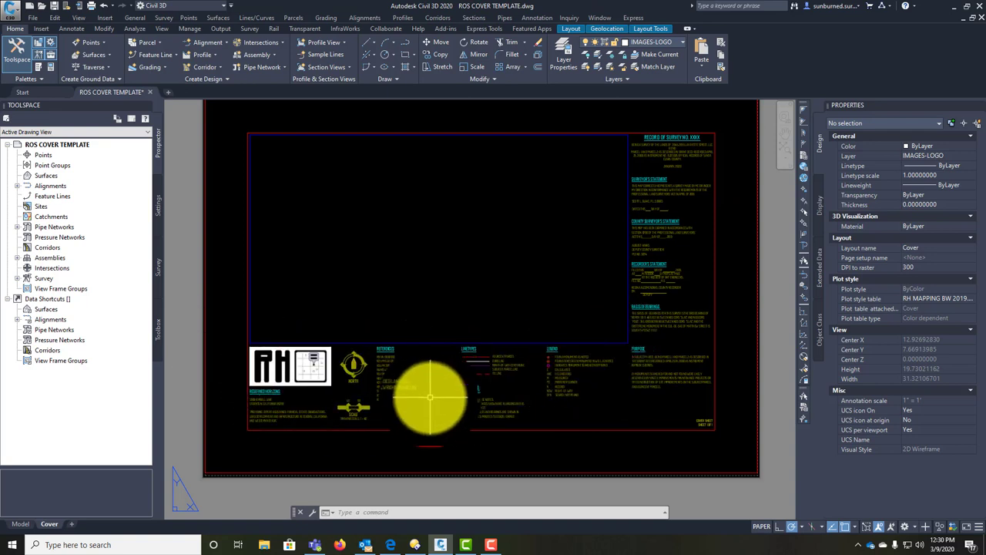
# Step: Pan and zoom to frame the RECORD OF SURVEY NO. XXXX title block
pyautogui.moveTo(638, 238); pyautogui.dragTo(613, 231, button='middle')
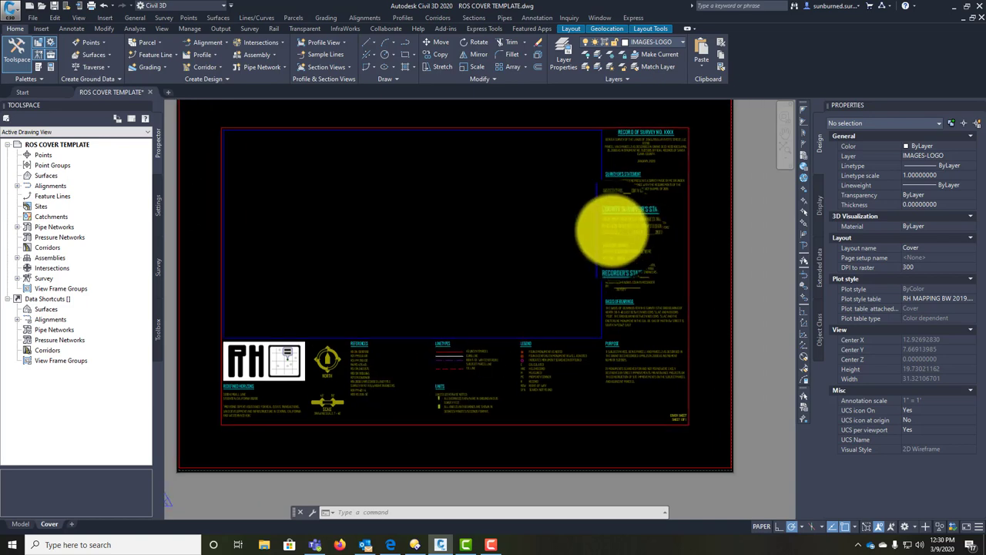
pyautogui.scroll(5, 577, 281)
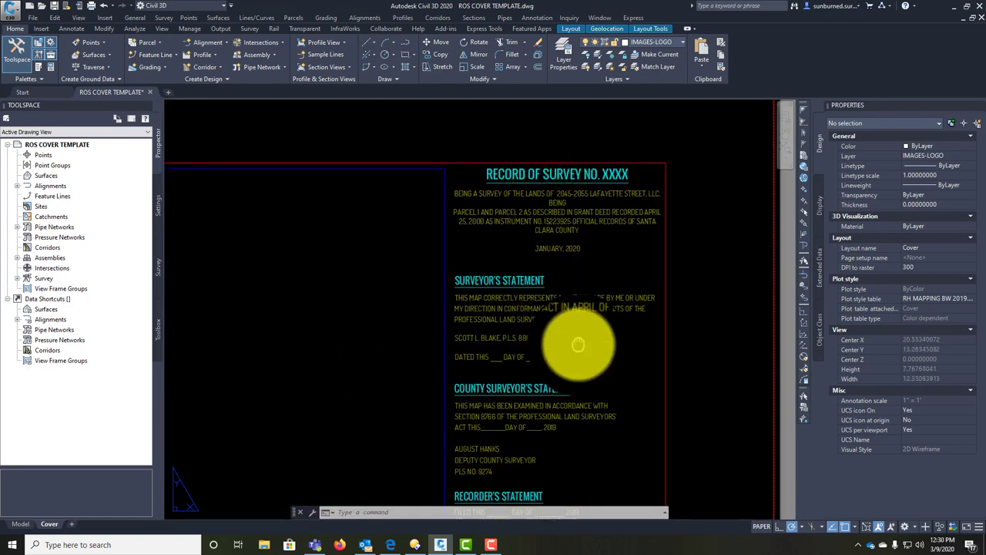
pyautogui.moveTo(577, 344)
pyautogui.mouseDown(button='middle')
pyautogui.moveTo(627, 132)
pyautogui.moveTo(590, 209)
pyautogui.moveTo(594, 308)
pyautogui.moveTo(583, 345)
pyautogui.mouseUp(button='middle')
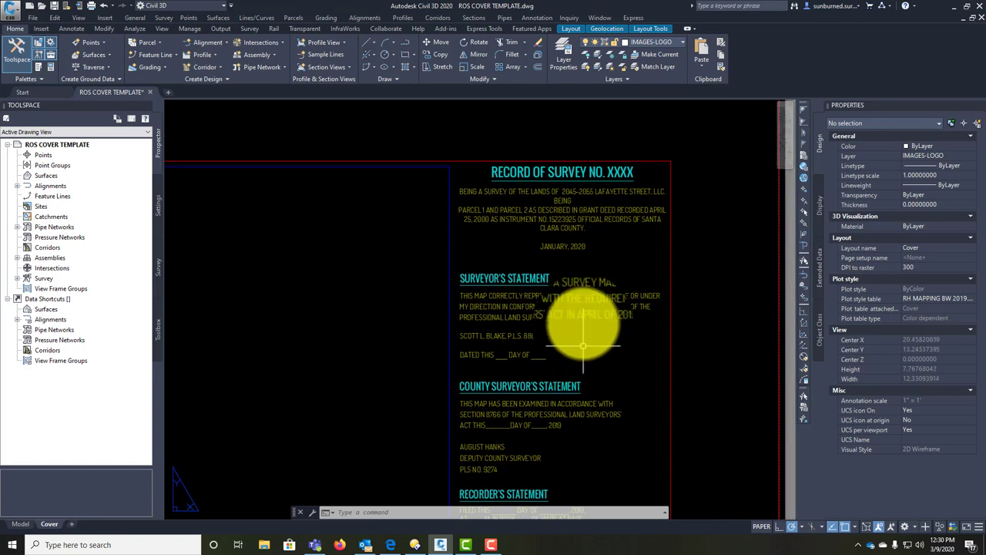
pyautogui.scroll(2, 600, 221)
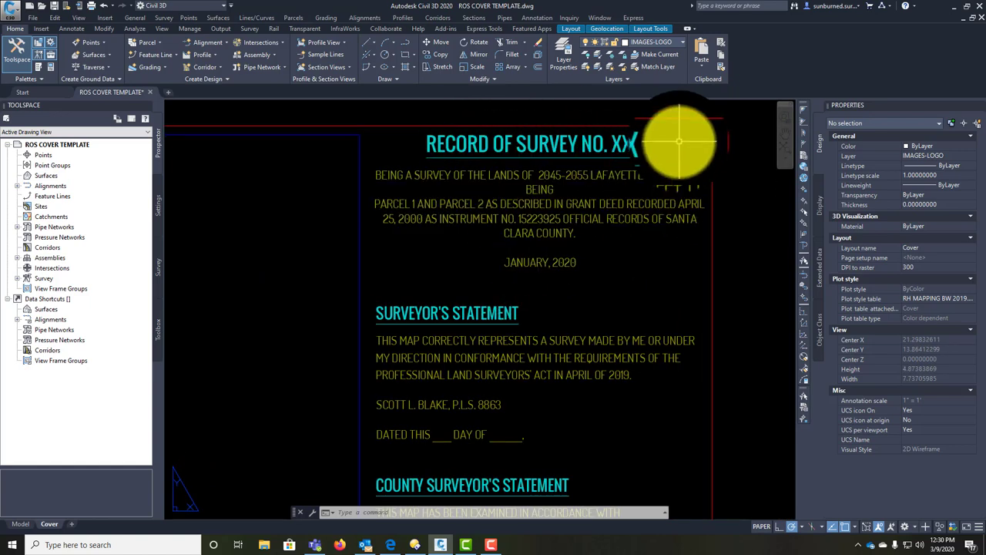
pyautogui.scroll(-5, 493, 341)
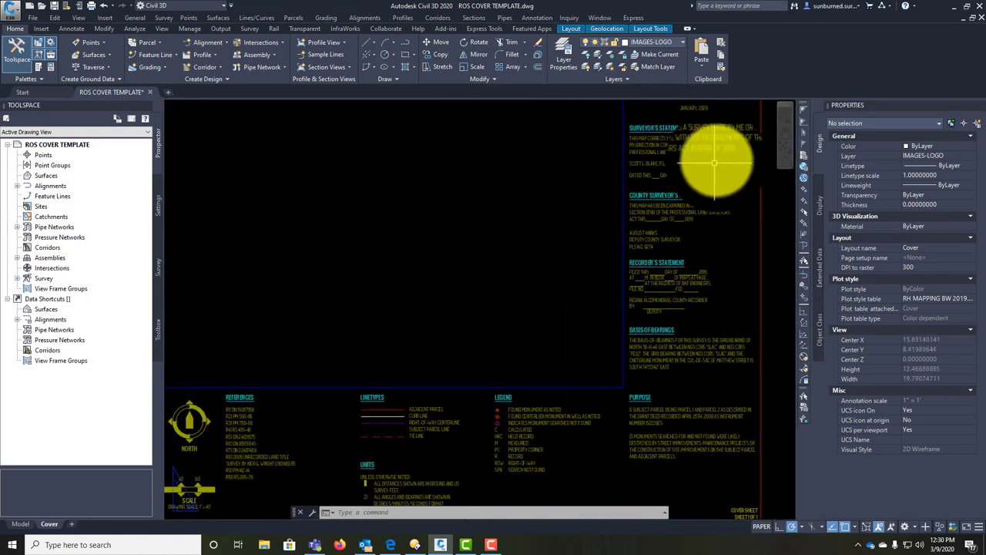
pyautogui.moveTo(660, 255); pyautogui.dragTo(514, 447, button='middle')
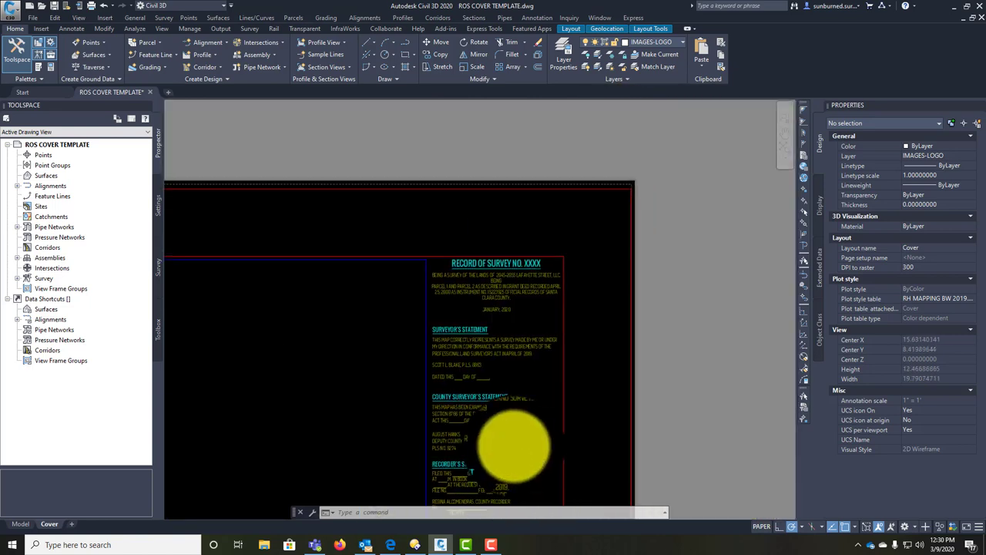
pyautogui.scroll(6, 496, 308)
pyautogui.scroll(-2, 429, 173)
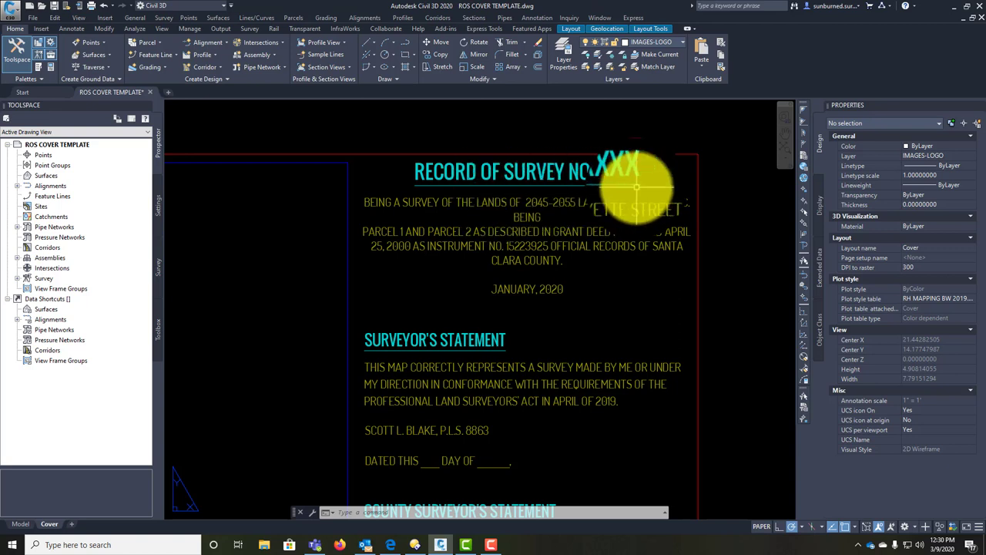
# Step: Change the title 'RECORD OF SURVEY NO. XXXX' to 'RECORD OF SURVEY # XXXX'
pyautogui.doubleClick(560, 173)
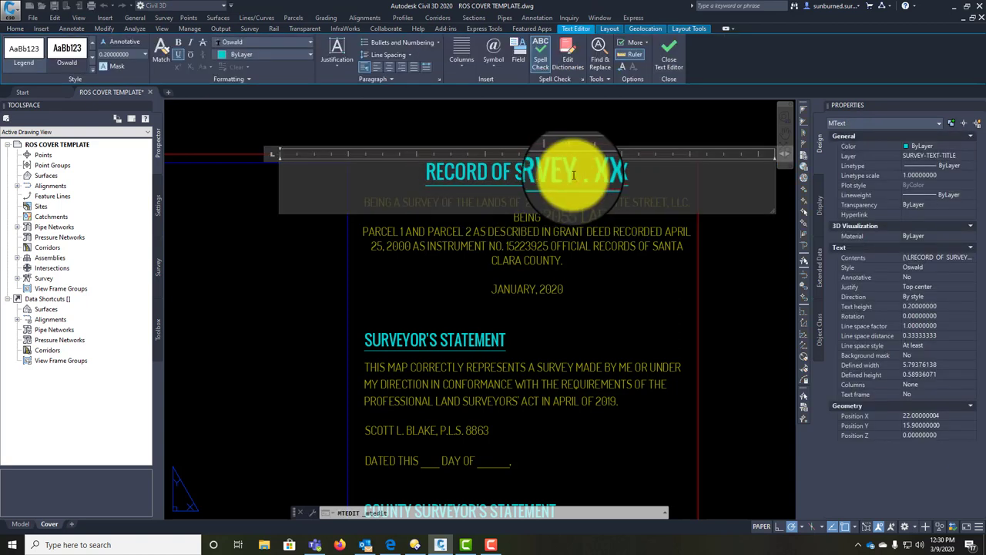
pyautogui.click(611, 333)
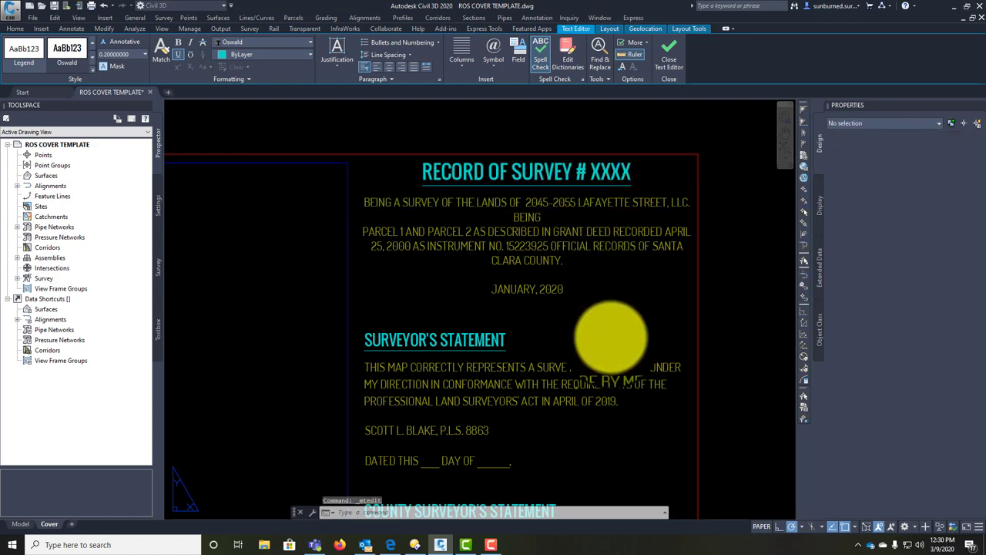
pyautogui.moveTo(613, 335)
pyautogui.mouseDown(button='middle')
pyautogui.moveTo(612, 308)
pyautogui.moveTo(599, 317)
pyautogui.mouseUp(button='middle')
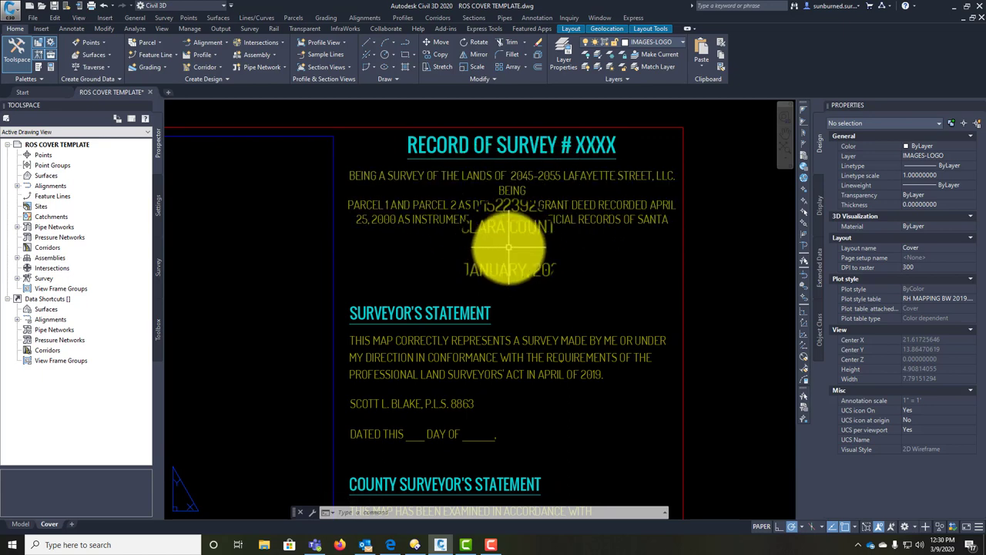
pyautogui.scroll(3, 508, 247)
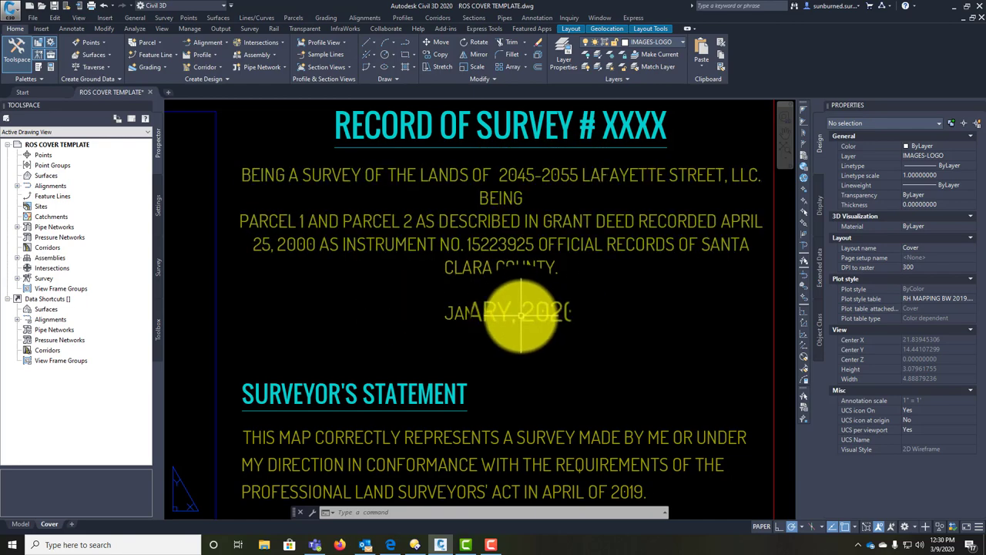
pyautogui.scroll(-2, 466, 185)
# Step: Open the survey description text for editing, cancel, and re-centre the title block
pyautogui.click(483, 185)
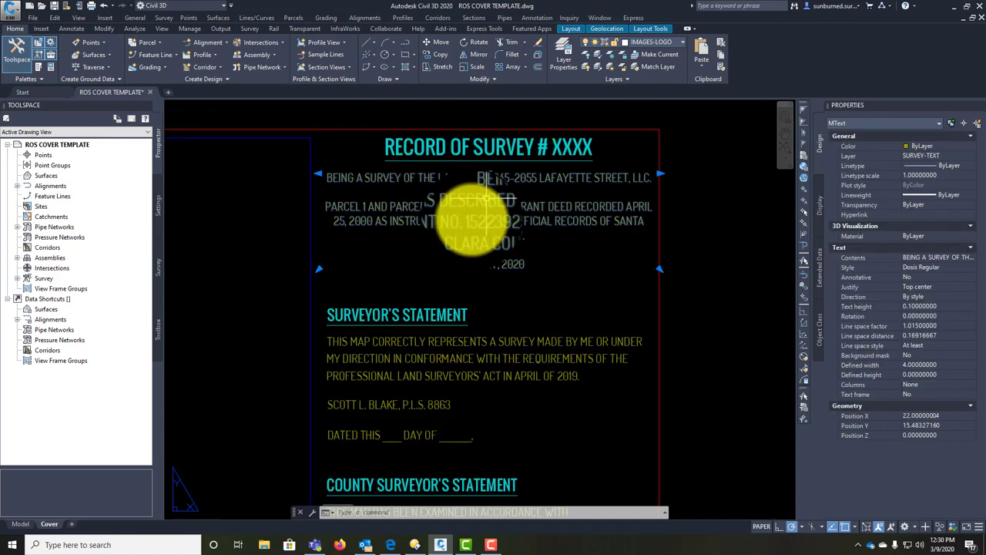
pyautogui.doubleClick(508, 223)
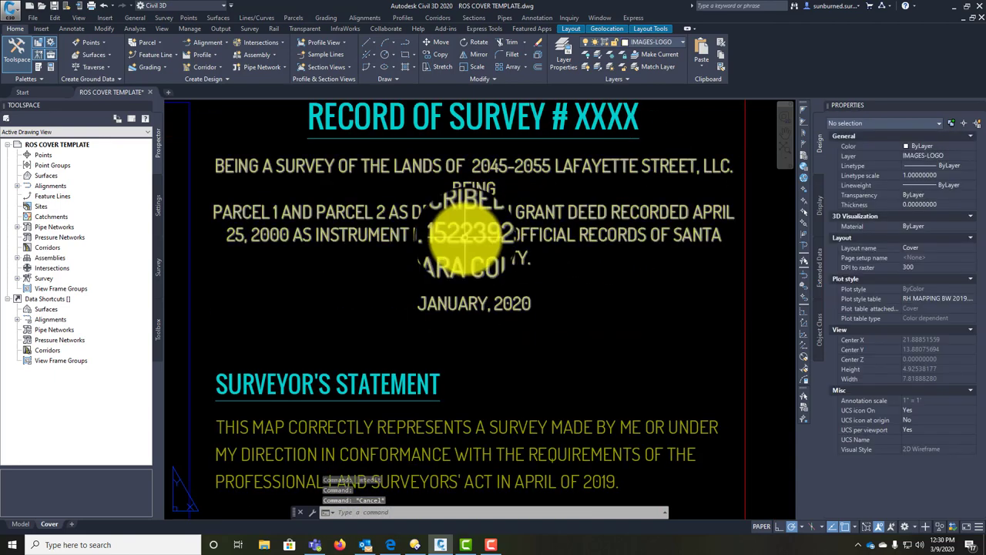
pyautogui.press('Escape')
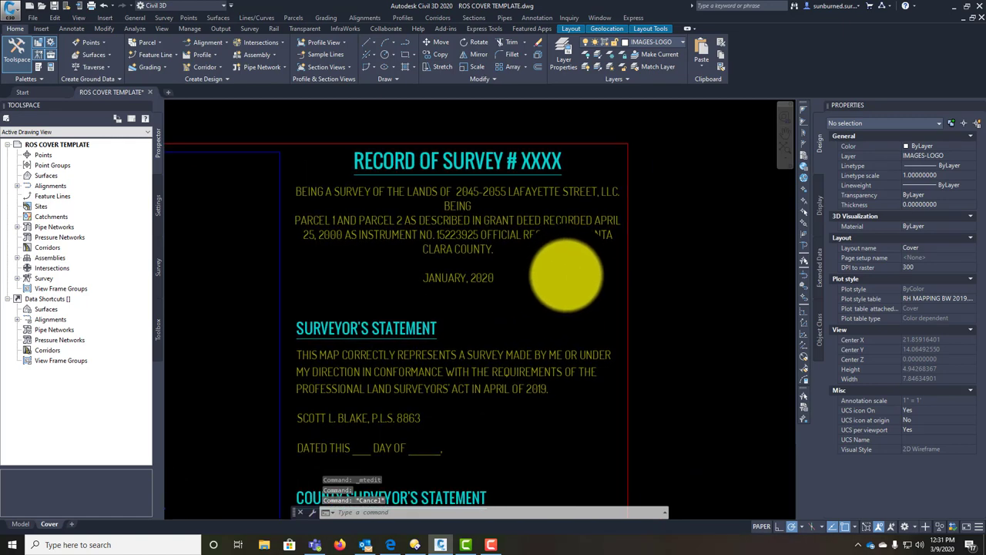
pyautogui.moveTo(550, 246); pyautogui.dragTo(460, 231, button='middle')
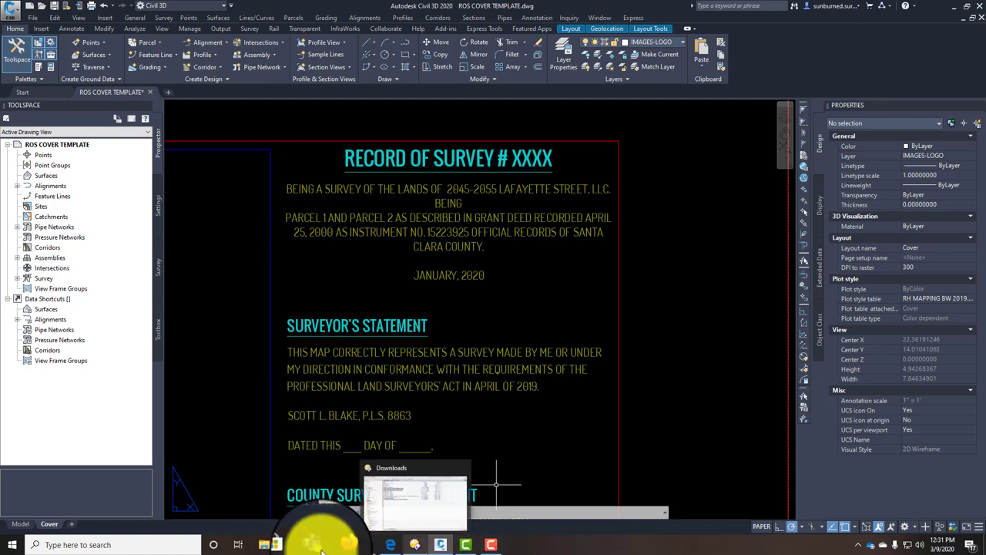
# Step: Switch from Civil 3D to File Explorer at Quick access
pyautogui.click(264, 545)
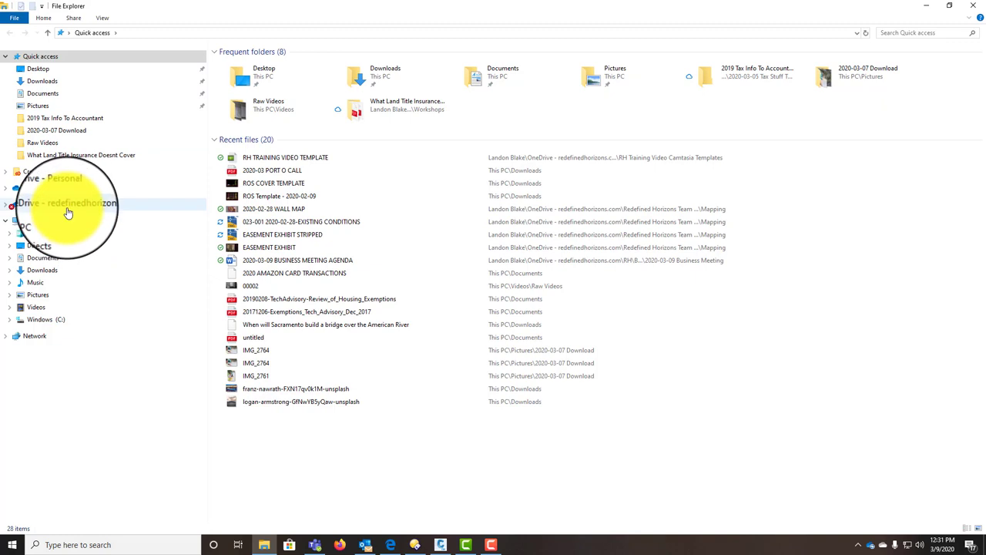
# Step: Browse OneDrive to RH > Jobs > Active > 023-001 BrightView Farmington > Research
pyautogui.click(68, 207)
pyautogui.doubleClick(241, 99)
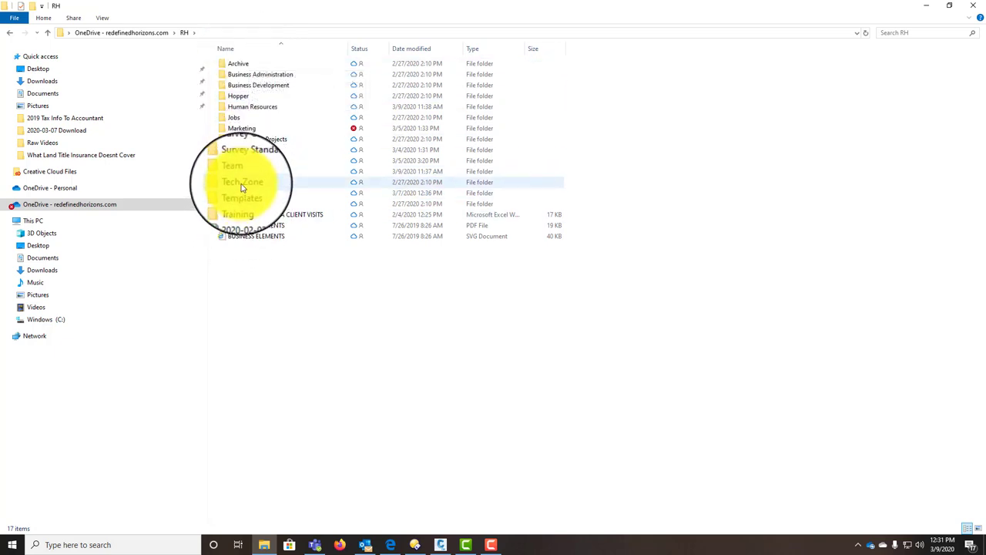
pyautogui.doubleClick(235, 118)
pyautogui.click(237, 65)
pyautogui.doubleClick(237, 66)
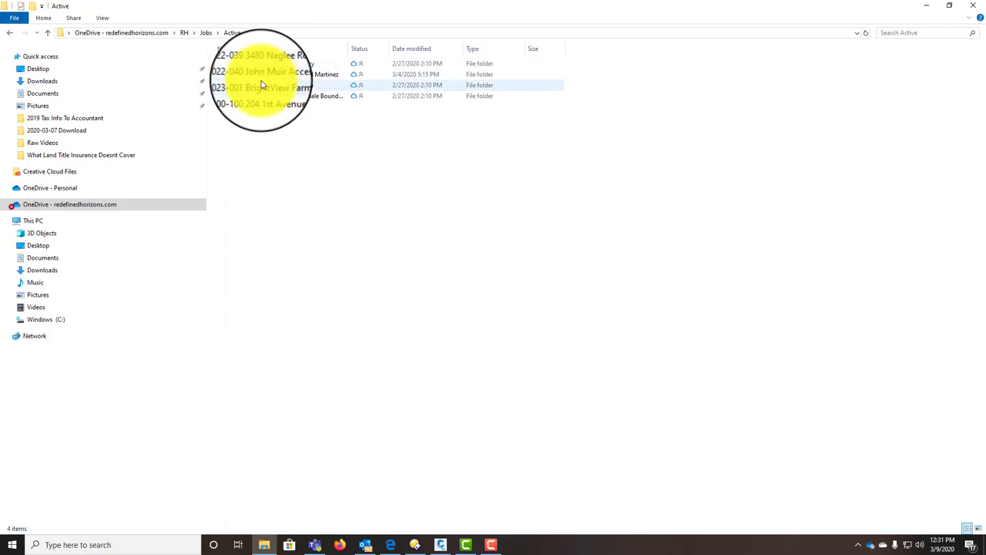
pyautogui.doubleClick(260, 85)
pyautogui.doubleClick(239, 150)
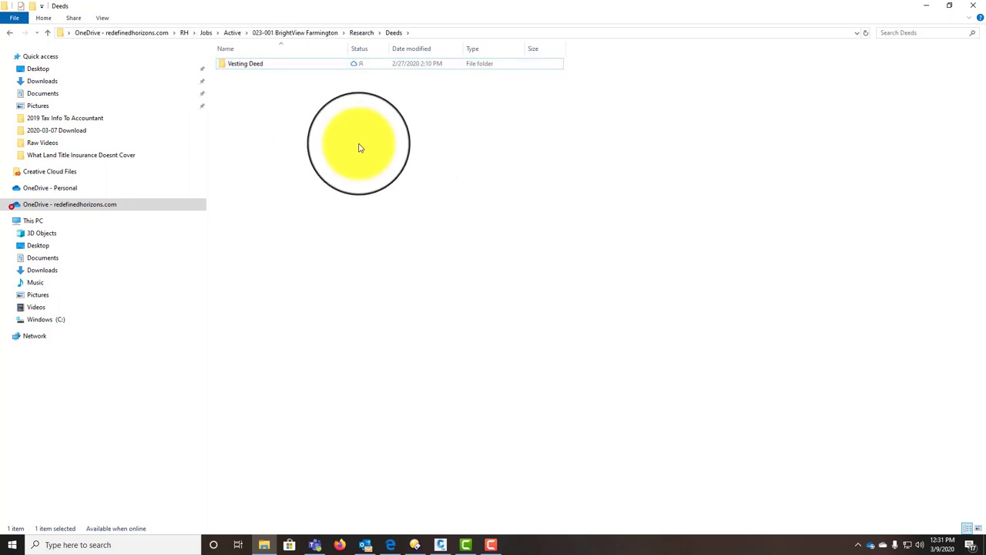
pyautogui.doubleClick(260, 67)
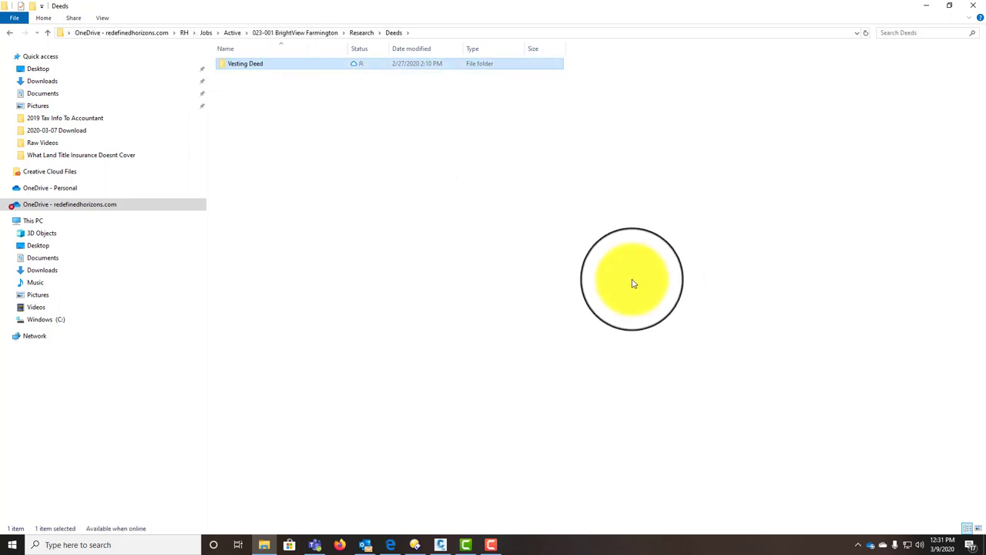
pyautogui.doubleClick(243, 68)
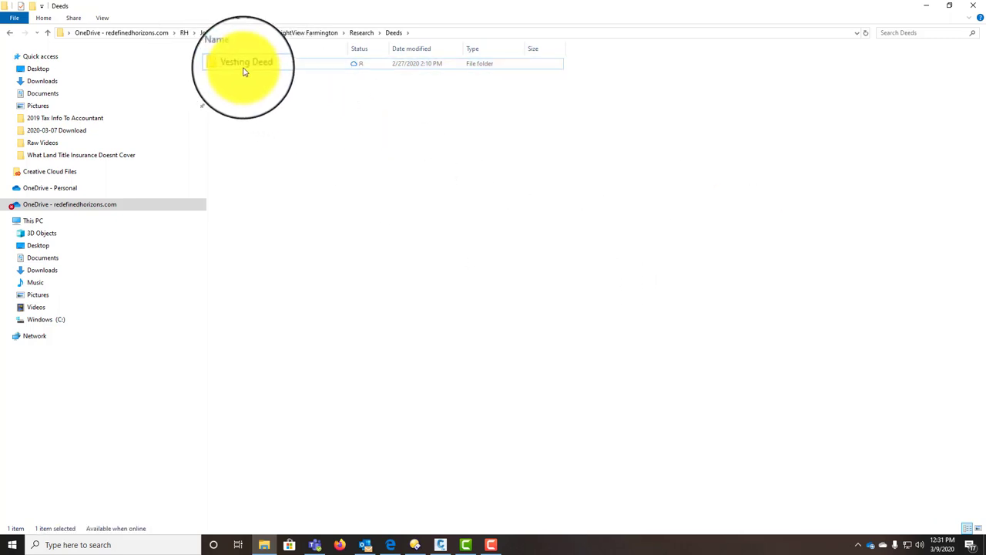
pyautogui.click(414, 245)
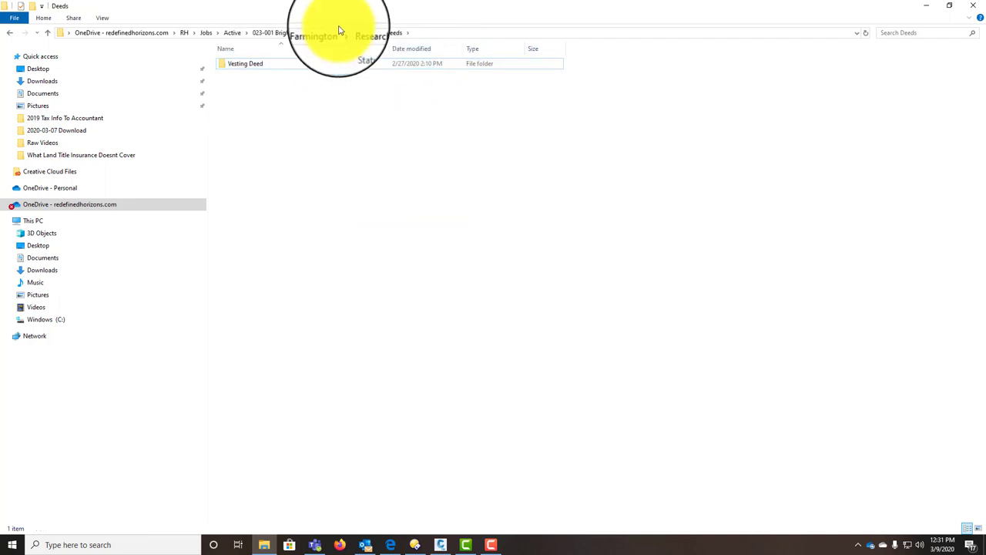
pyautogui.click(356, 34)
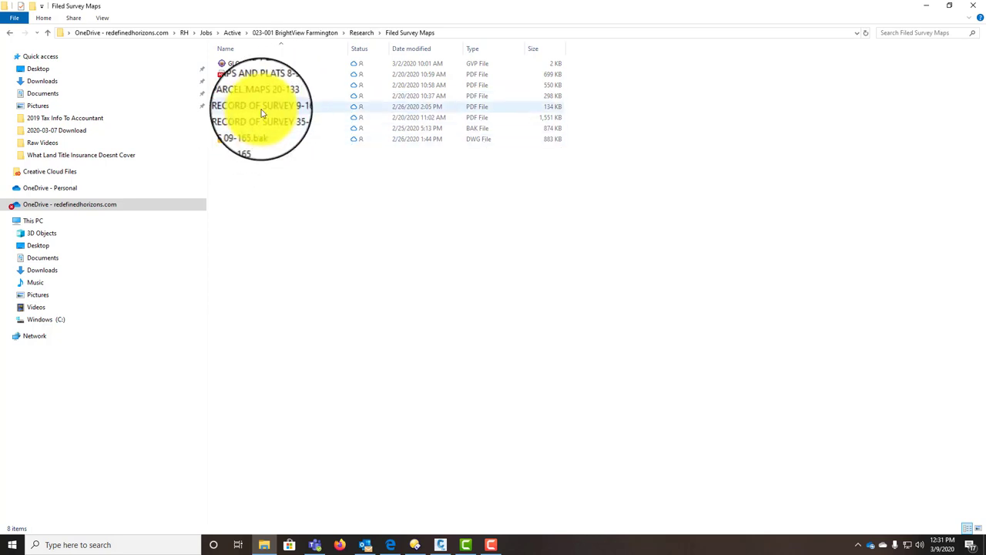
# Step: Open the RECORD OF SURVEY 9-165 PDF in Nitro Pro
pyautogui.click(261, 110)
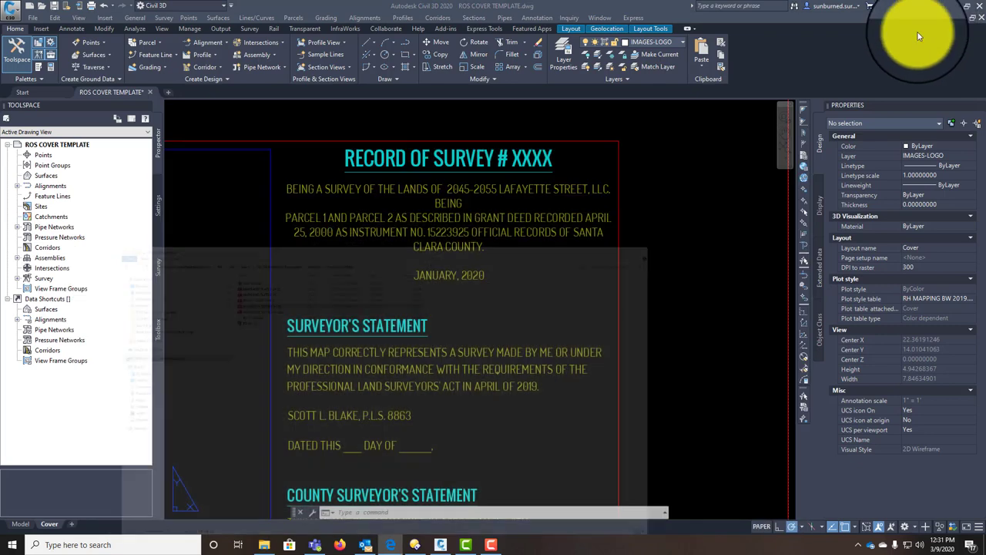
pyautogui.click(924, 6)
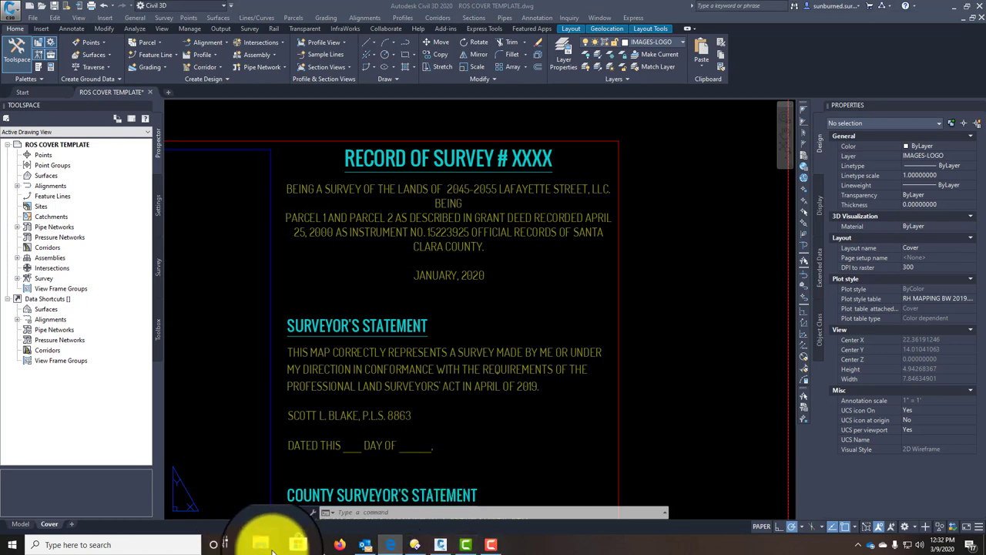
pyautogui.click(264, 545)
pyautogui.rightClick(271, 112)
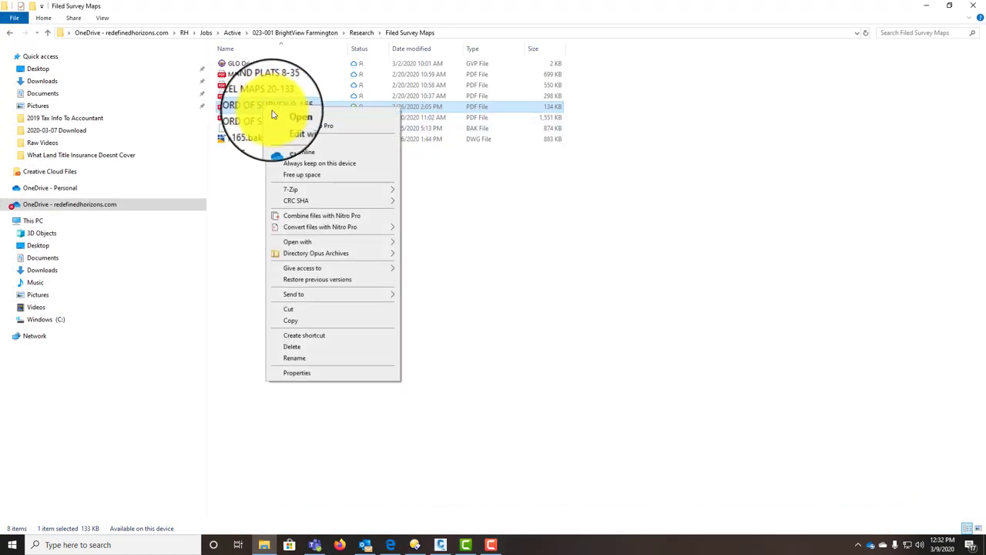
pyautogui.moveTo(324, 242)
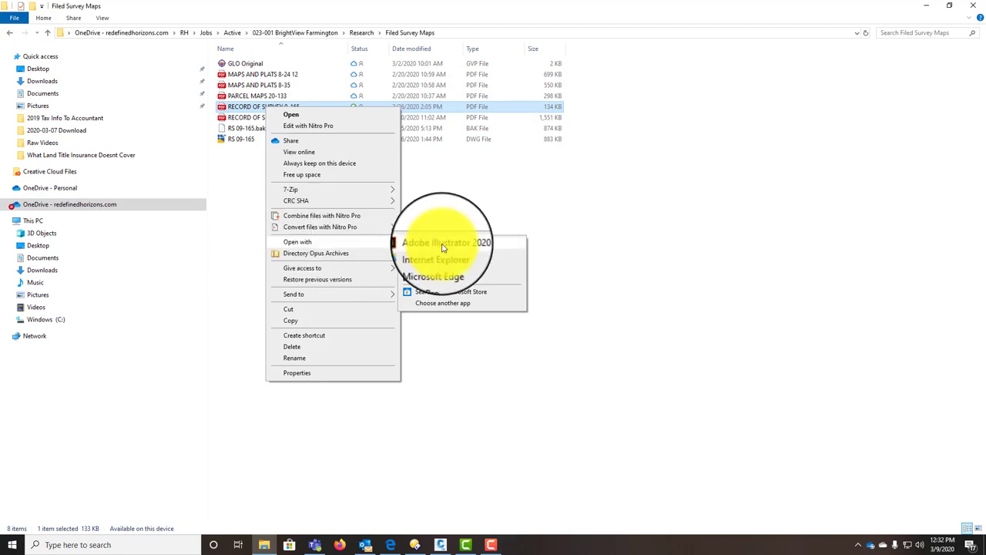
pyautogui.click(436, 276)
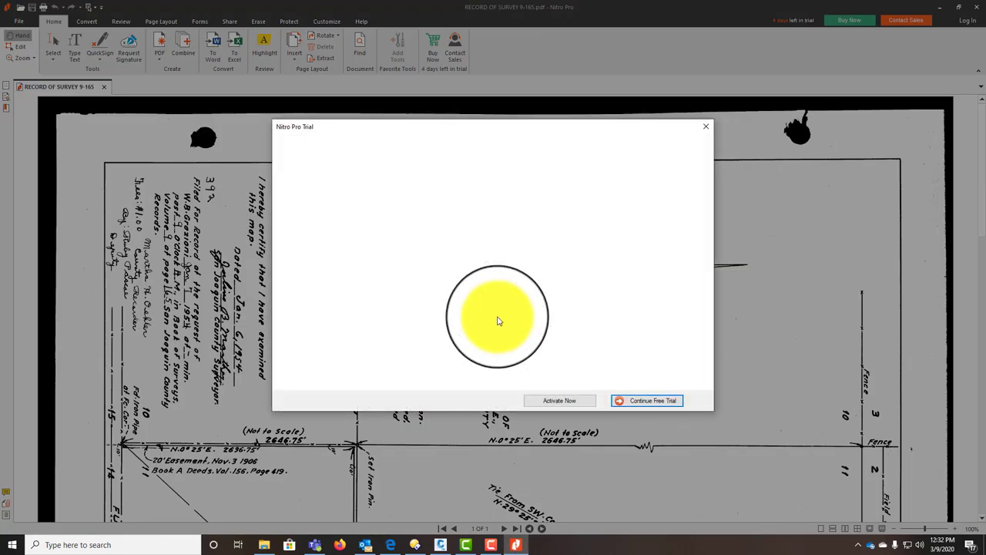
# Step: Continue the Nitro Pro free trial and rotate the survey page a quarter turn left
pyautogui.click(630, 399)
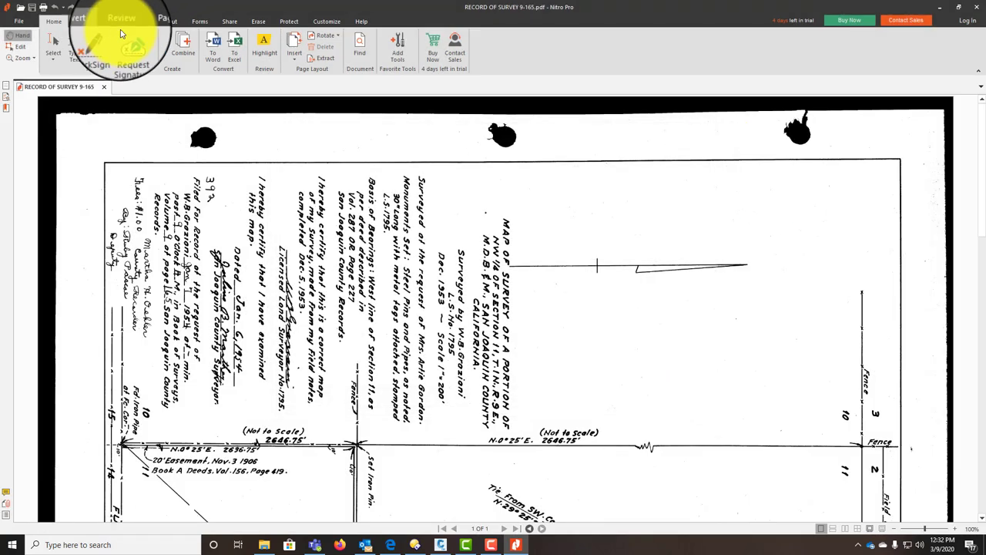
pyautogui.click(328, 35)
pyautogui.click(339, 48)
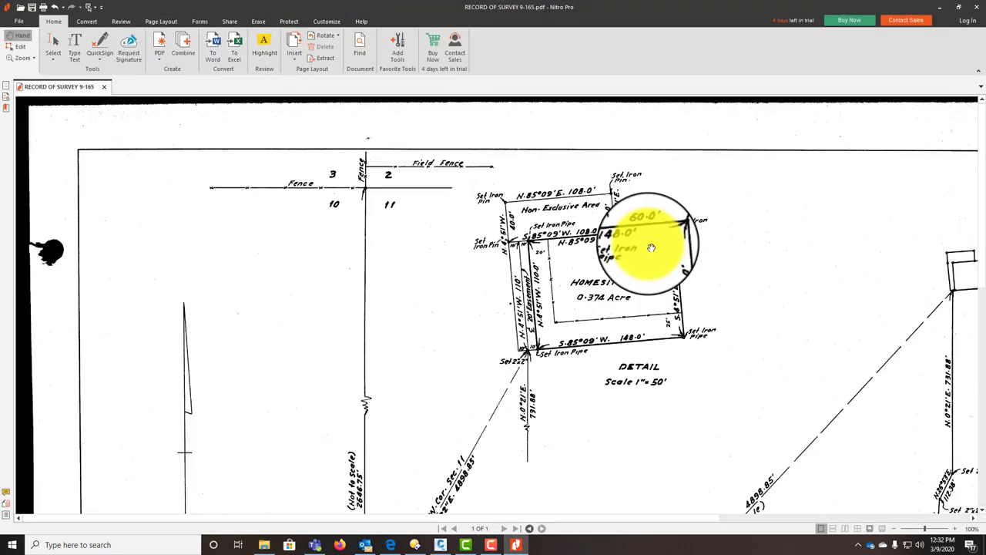
# Step: Pan the map to review the Homesite detail and title notes, then return to Civil 3D
pyautogui.moveTo(726, 307); pyautogui.dragTo(97, 250)
pyautogui.scroll(-10, 760, 172)
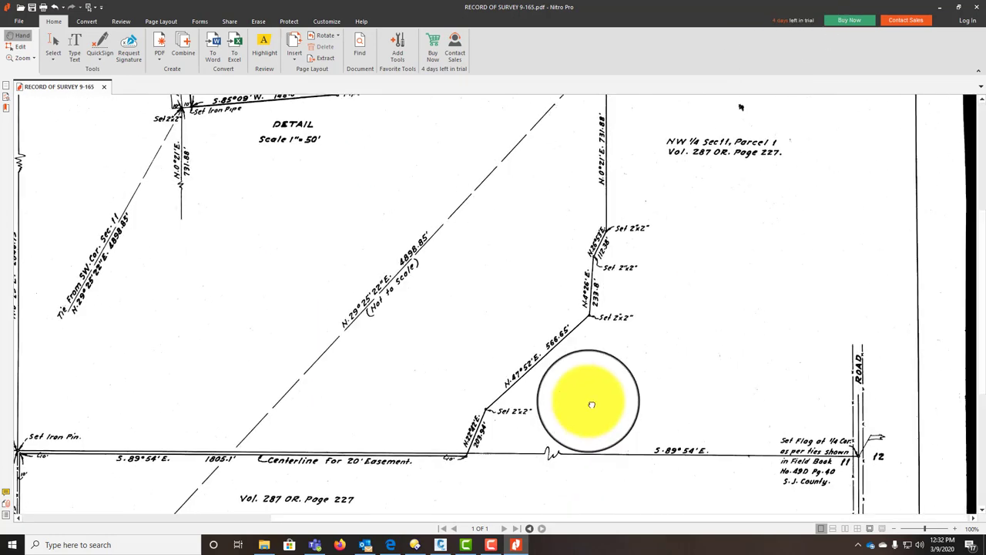
pyautogui.scroll(4, 569, 344)
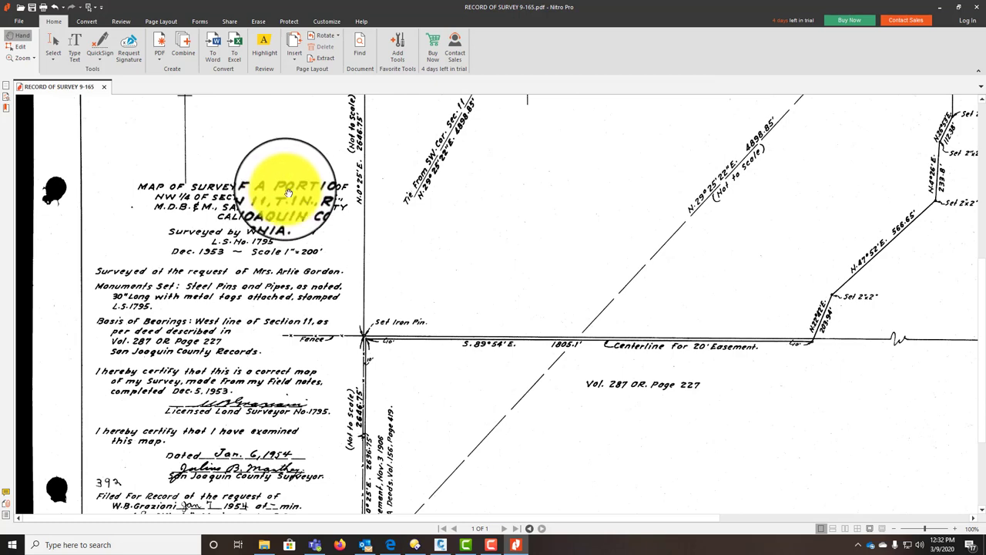
pyautogui.moveTo(285, 177); pyautogui.dragTo(286, 238)
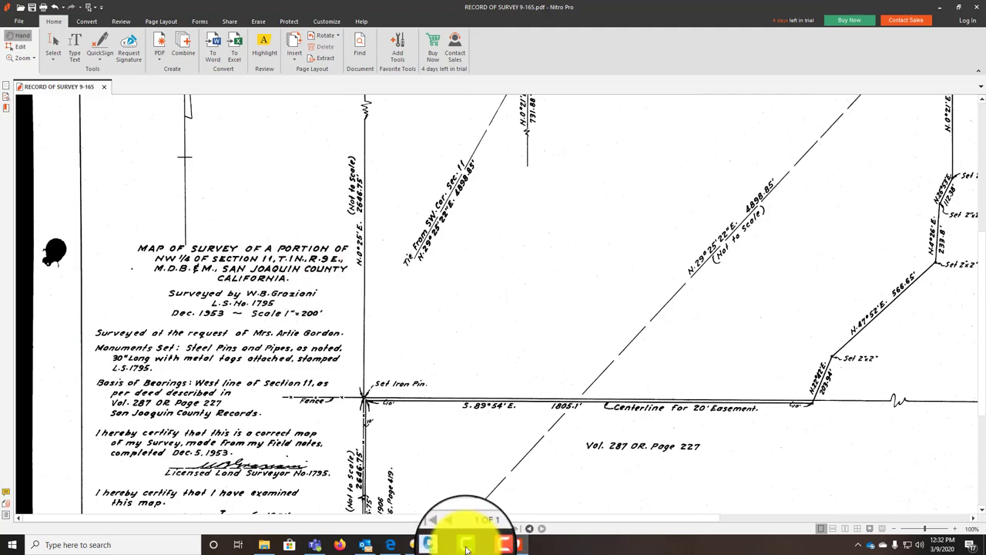
pyautogui.click(441, 545)
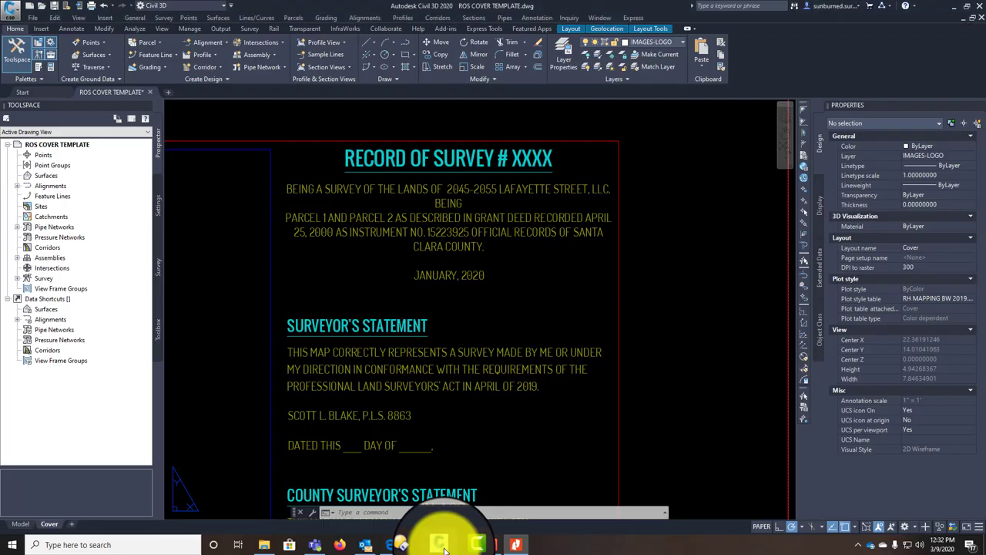
# Step: Replace the description's old lands wording with the Section 11 access easement text
pyautogui.doubleClick(462, 188)
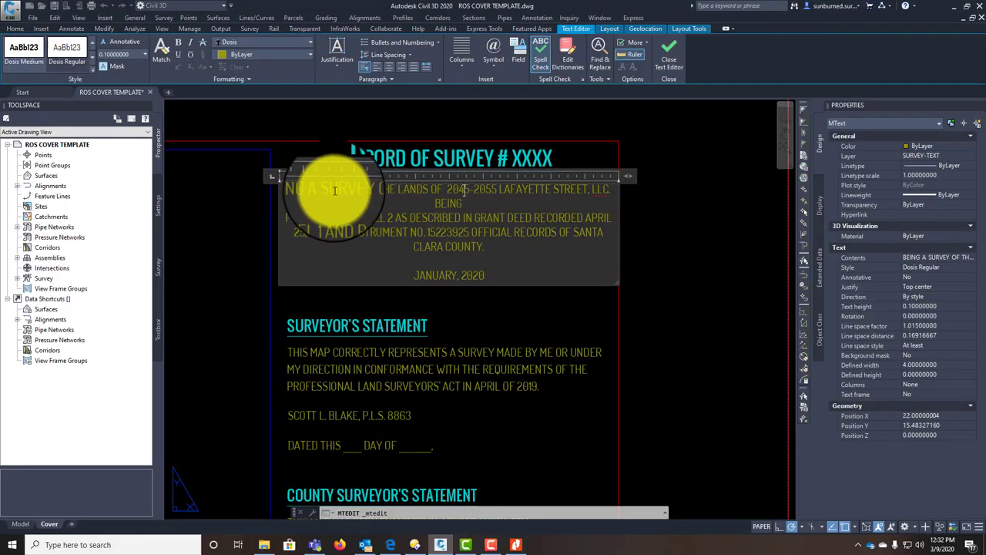
pyautogui.moveTo(395, 190); pyautogui.dragTo(462, 204)
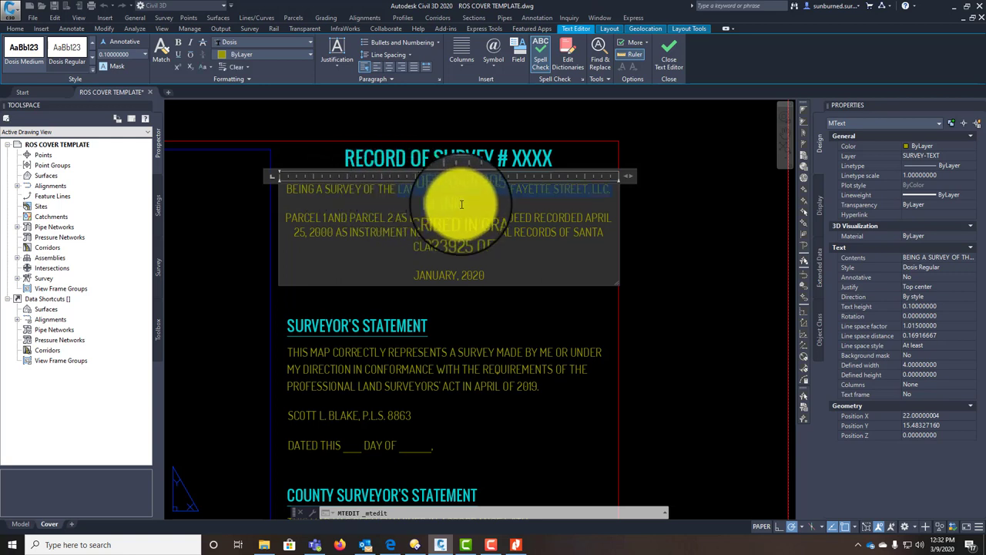
pyautogui.press('Delete')
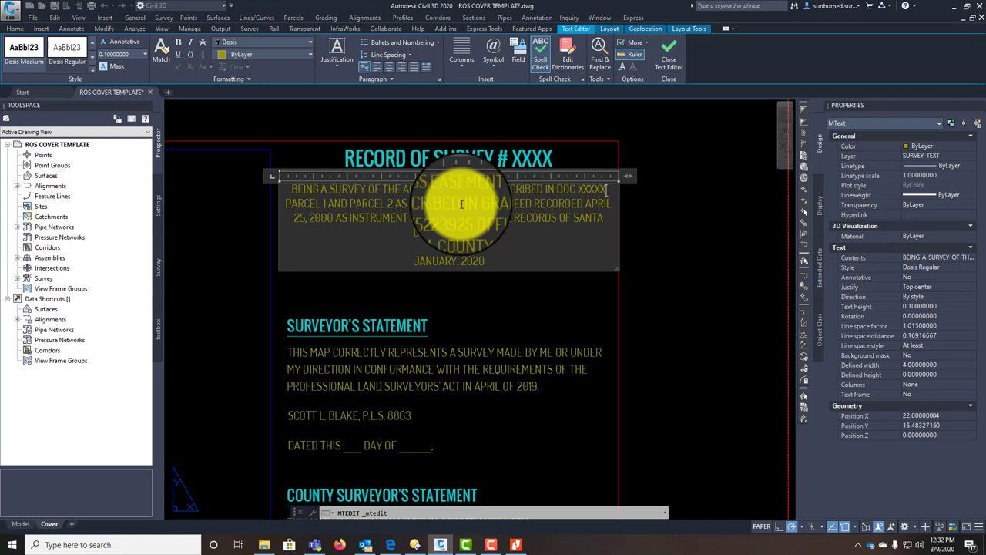
pyautogui.write('XXX,')
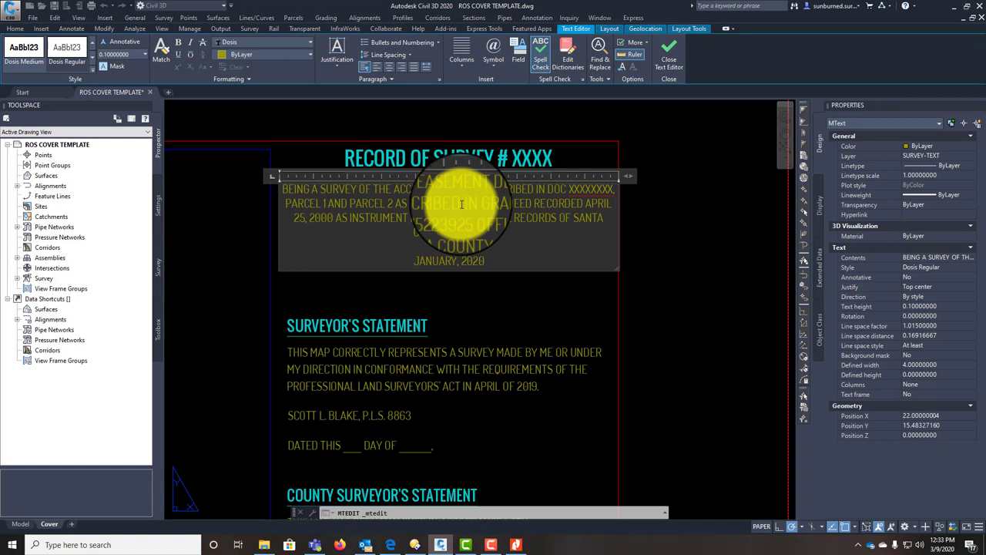
pyautogui.press('Return')
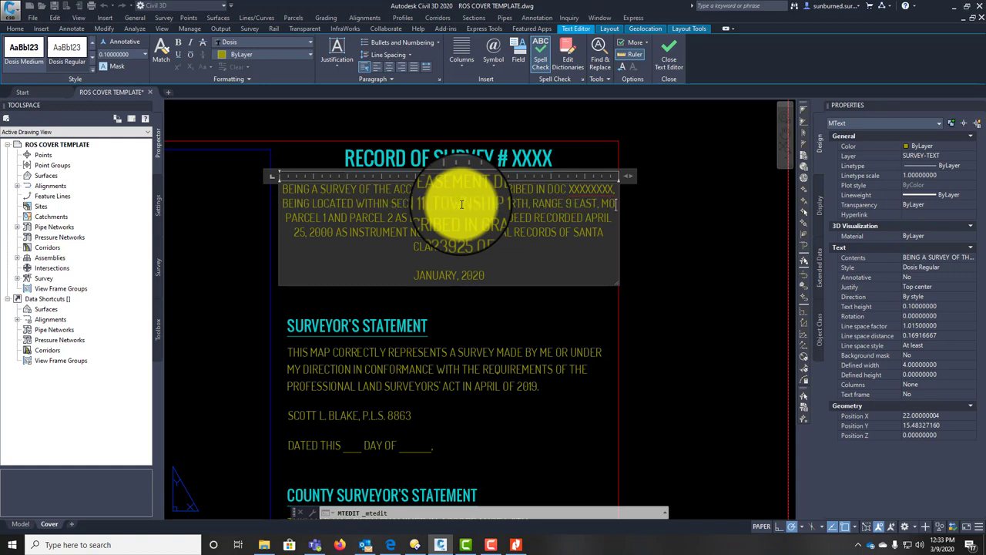
pyautogui.write('UNT')
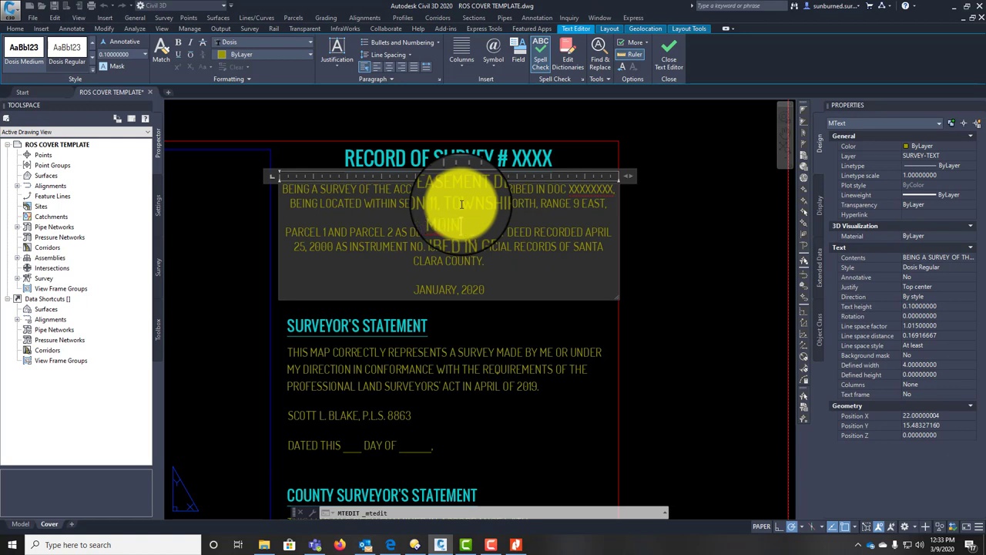
pyautogui.press('BackSpace')
pyautogui.press('BackSpace')
pyautogui.press('BackSpace')
pyautogui.write('UNT')
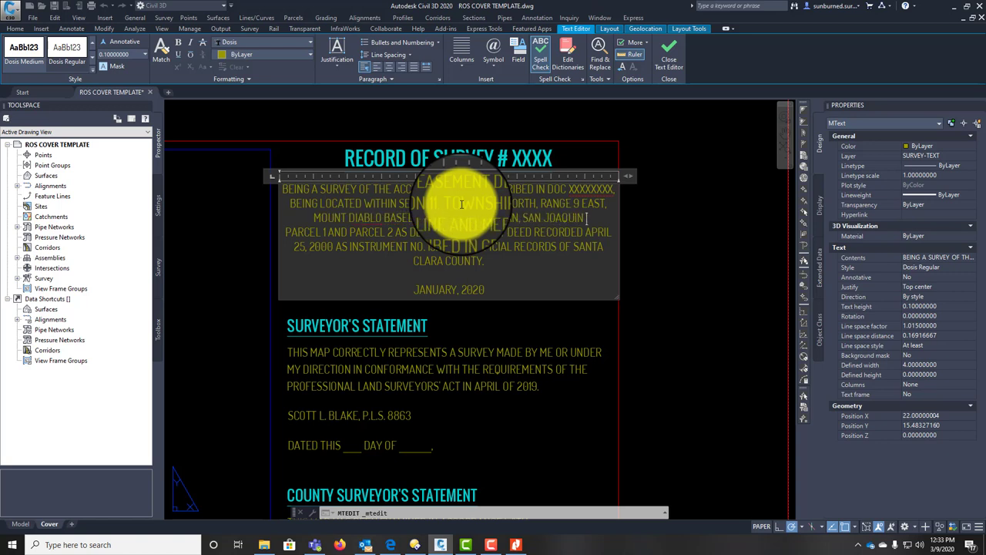
pyautogui.write('IFORNIA.')
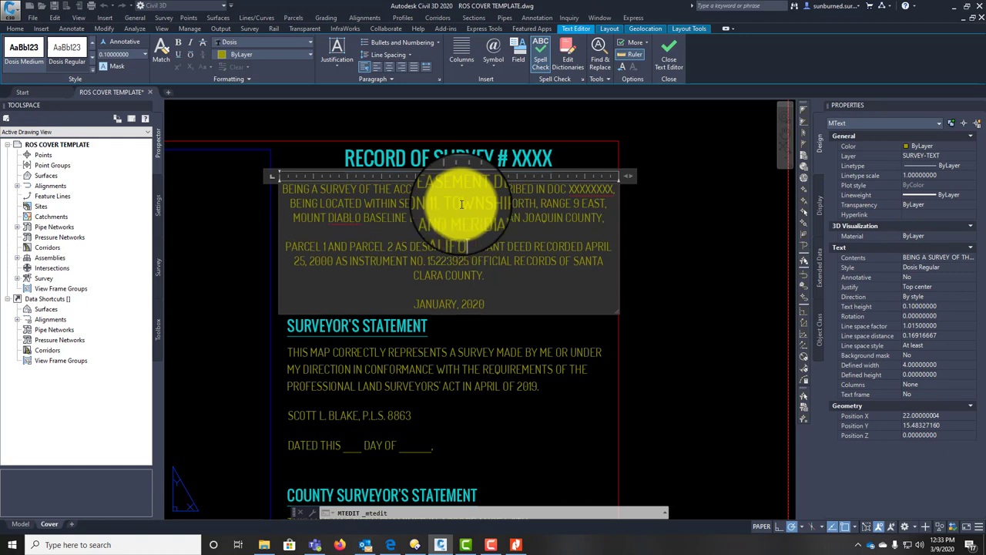
# Step: Delete the PARCEL 1 AND PARCEL 2 paragraph and change the date to MARCH, 2020
pyautogui.tripleClick(502, 243)
pyautogui.press('Delete')
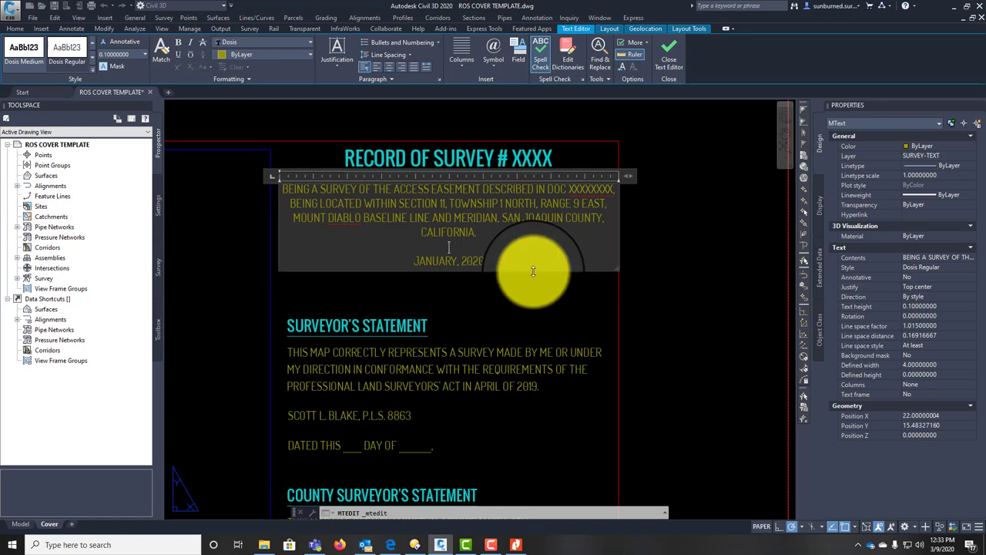
pyautogui.doubleClick(422, 260)
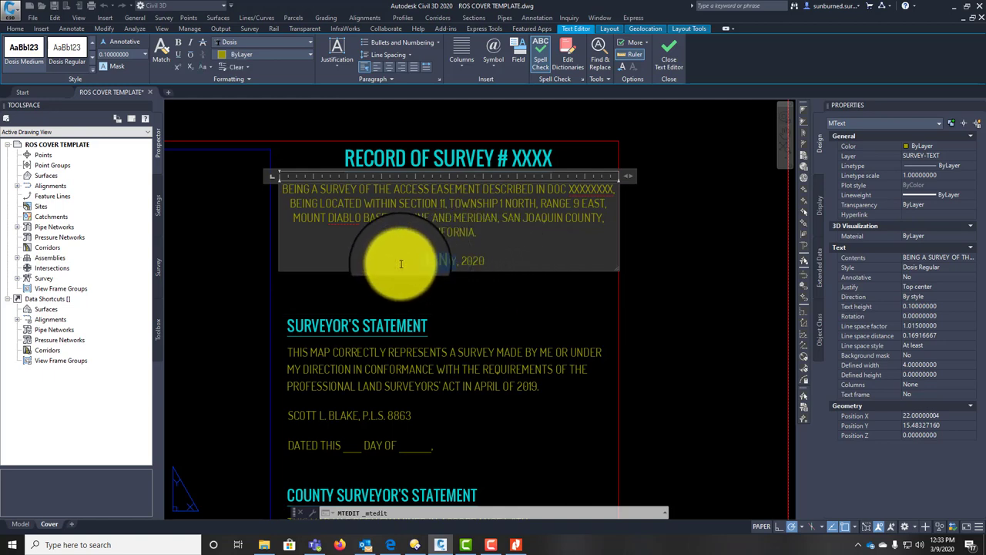
pyautogui.write('MARCH')
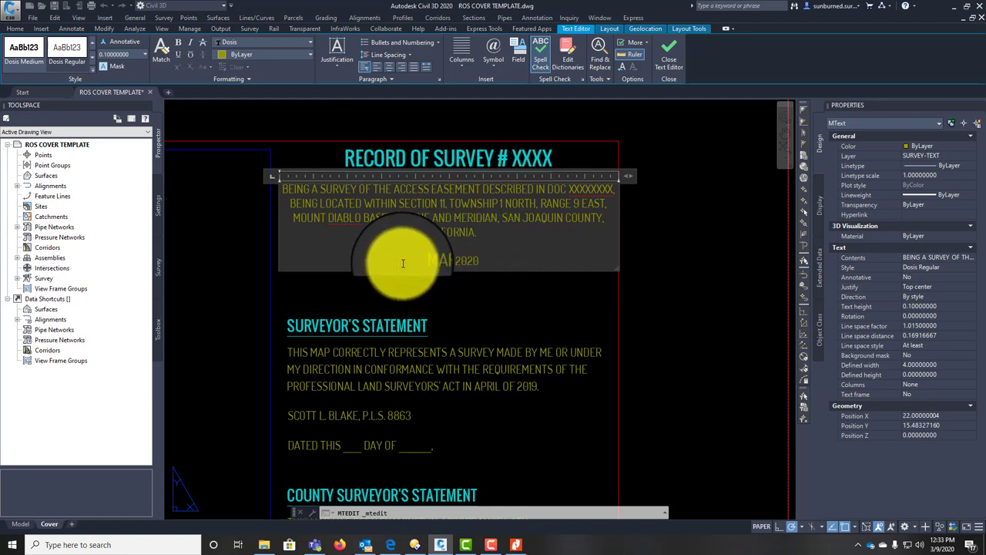
pyautogui.write(',')
pyautogui.click(568, 286)
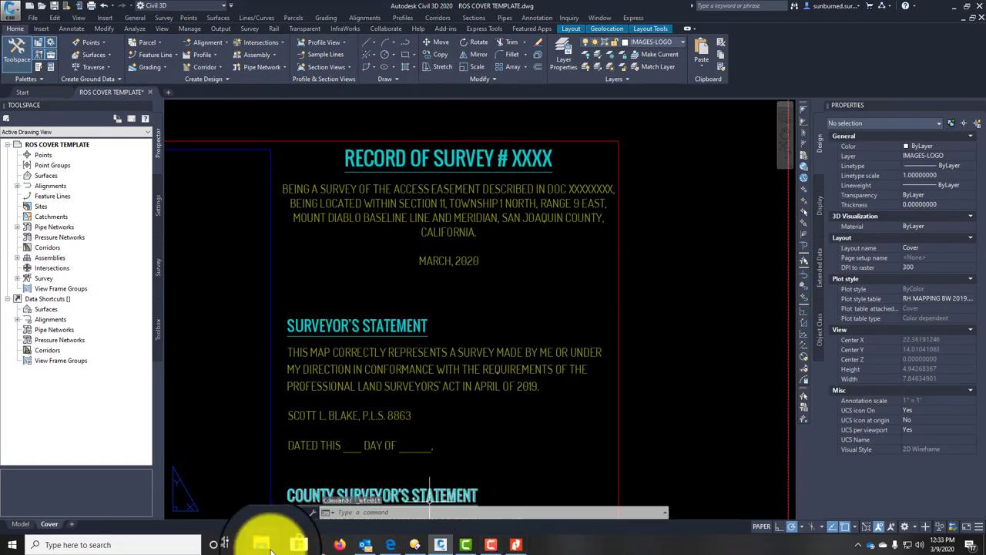
pyautogui.click(264, 544)
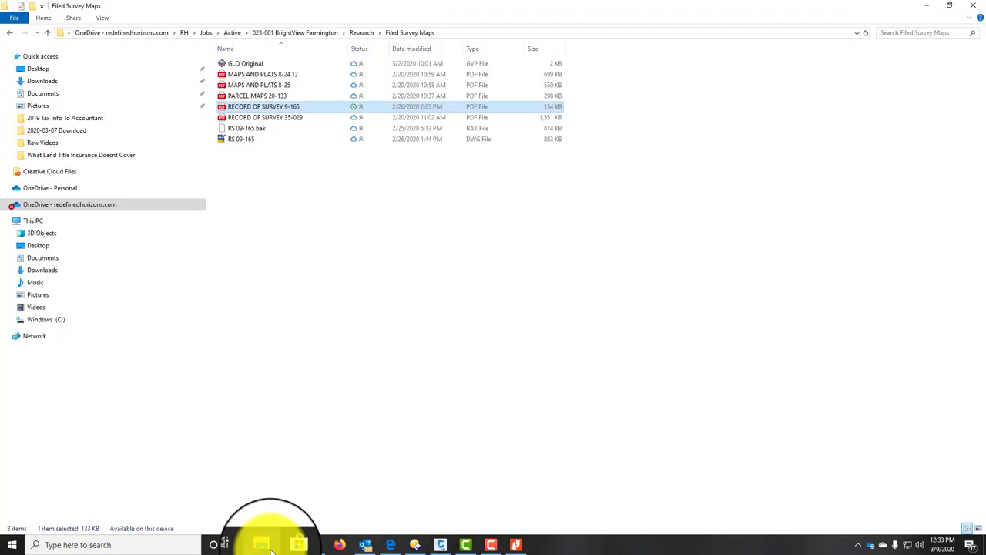
pyautogui.click(358, 32)
pyautogui.click(235, 67)
pyautogui.doubleClick(235, 70)
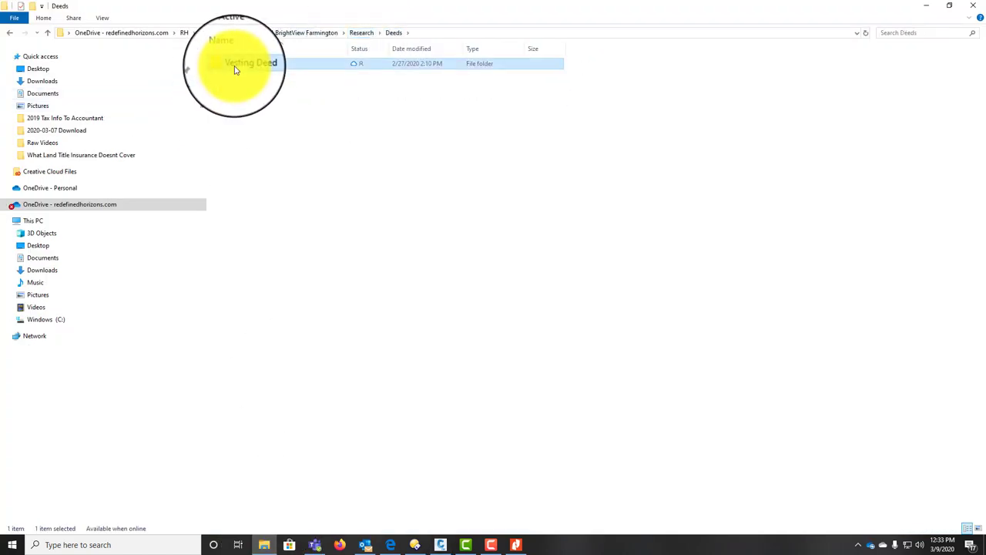
pyautogui.doubleClick(235, 69)
pyautogui.doubleClick(236, 68)
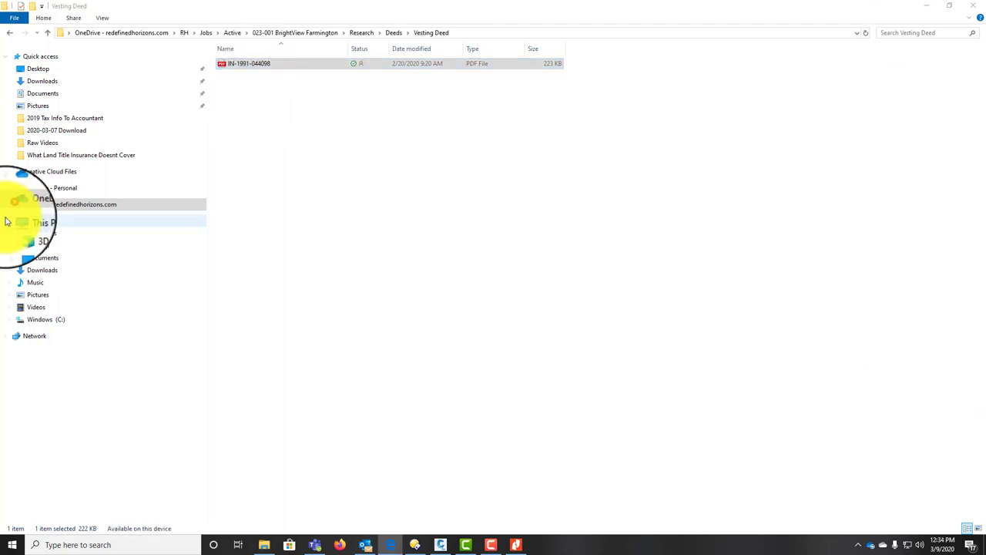
pyautogui.rightClick(268, 64)
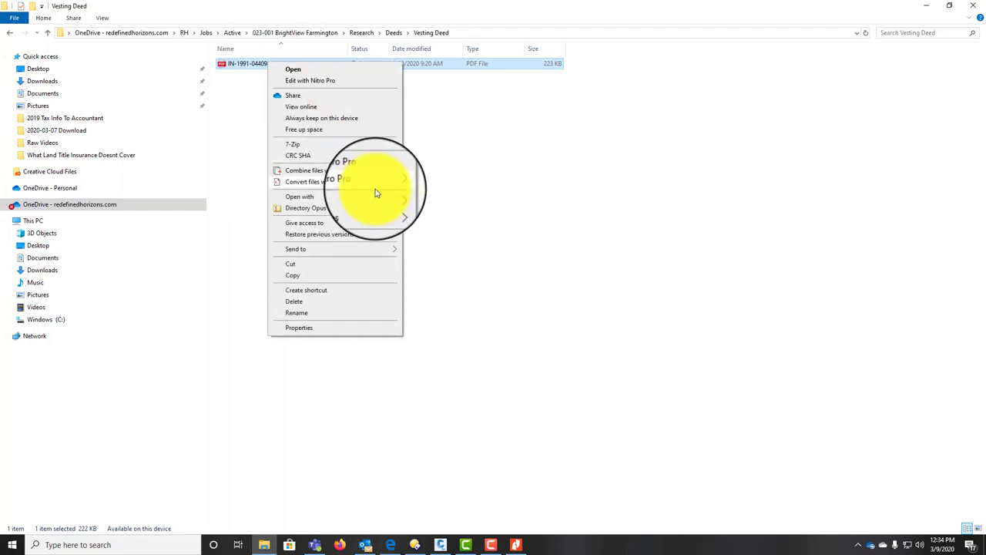
pyautogui.moveTo(375, 197)
pyautogui.click(434, 234)
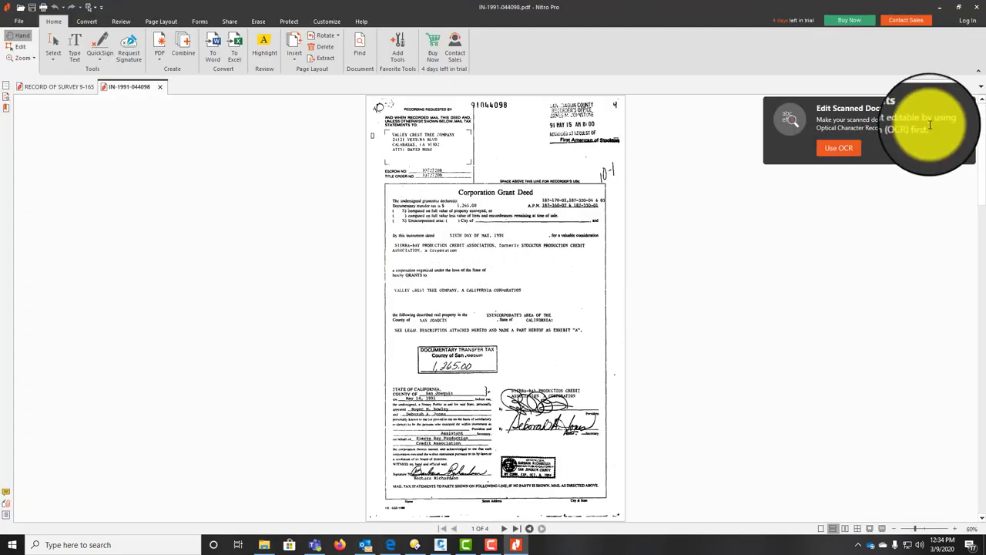
# Step: Dismiss the OCR notice and zoom in to read the deed's recording number 91044098
pyautogui.click(967, 104)
pyautogui.keyDown('ctrl'); pyautogui.scroll(3, 530, 108); pyautogui.keyUp('ctrl')
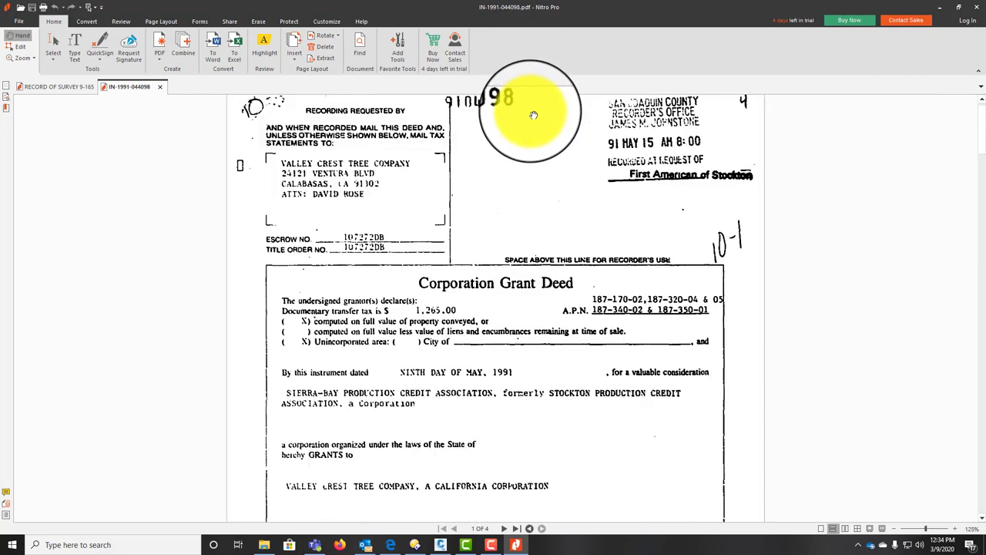
pyautogui.scroll(1, 497, 154)
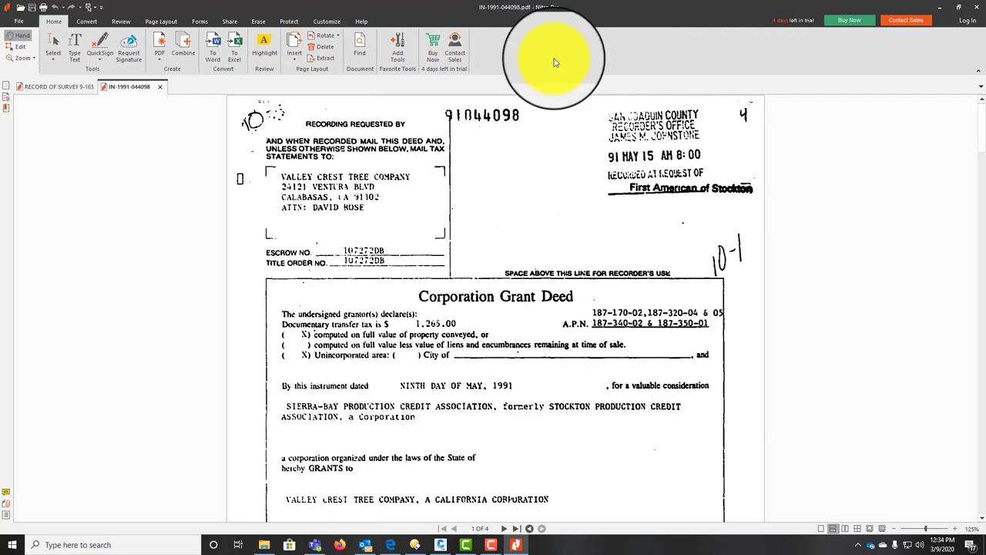
pyautogui.scroll(-6, 495, 165)
pyautogui.scroll(6, 541, 282)
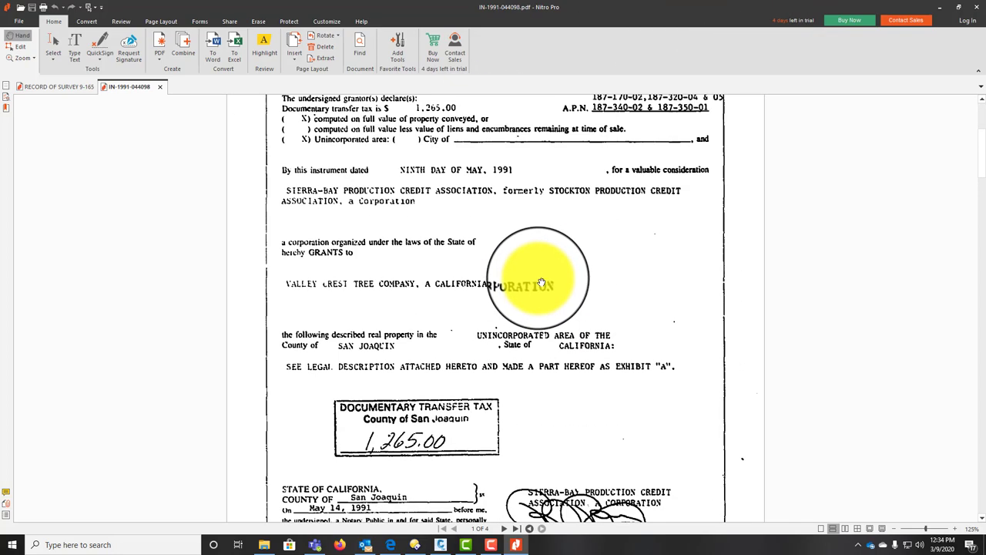
# Step: Minimize Nitro Pro and return to the Civil 3D Cover sheet
pyautogui.doubleClick(540, 16)
pyautogui.click(516, 544)
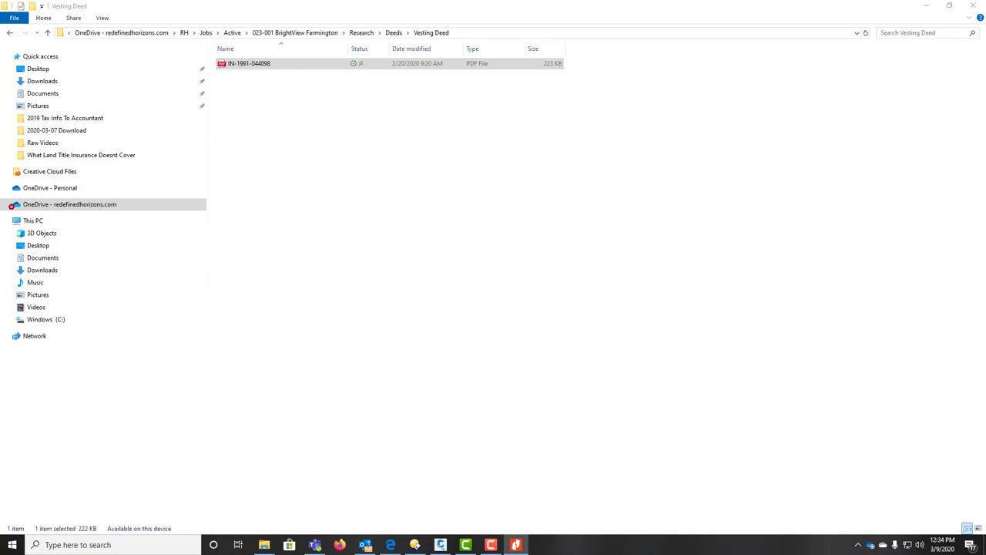
pyautogui.click(447, 546)
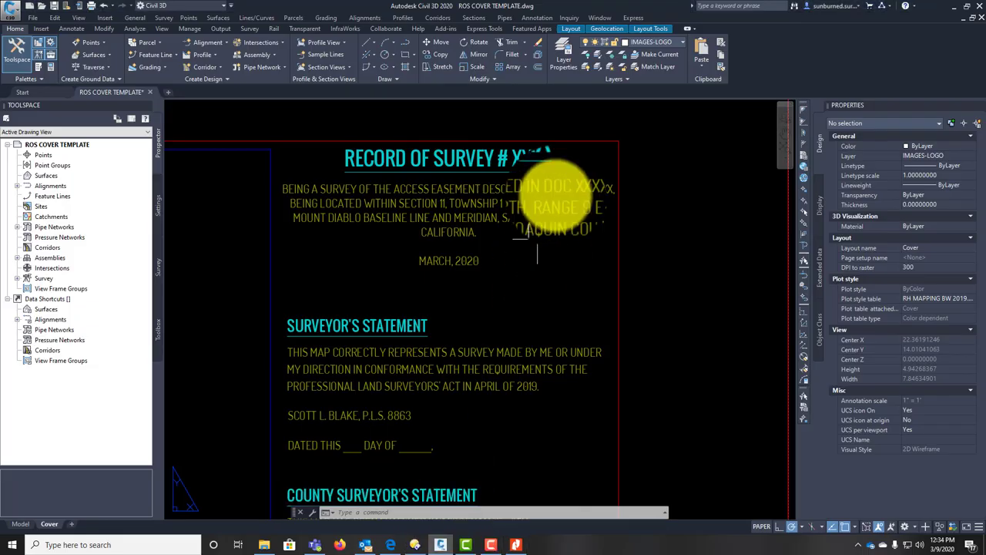
# Step: Replace the DOC XXXXXX placeholder in the description with INSTRUMENT NUMBER 91044098
pyautogui.doubleClick(570, 189)
pyautogui.moveTo(547, 189); pyautogui.dragTo(614, 190)
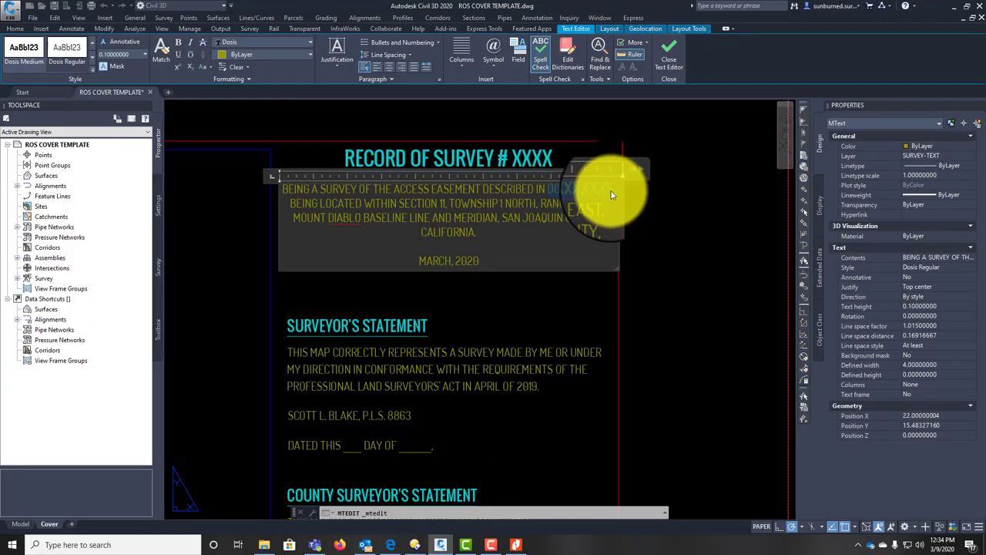
pyautogui.press('Delete')
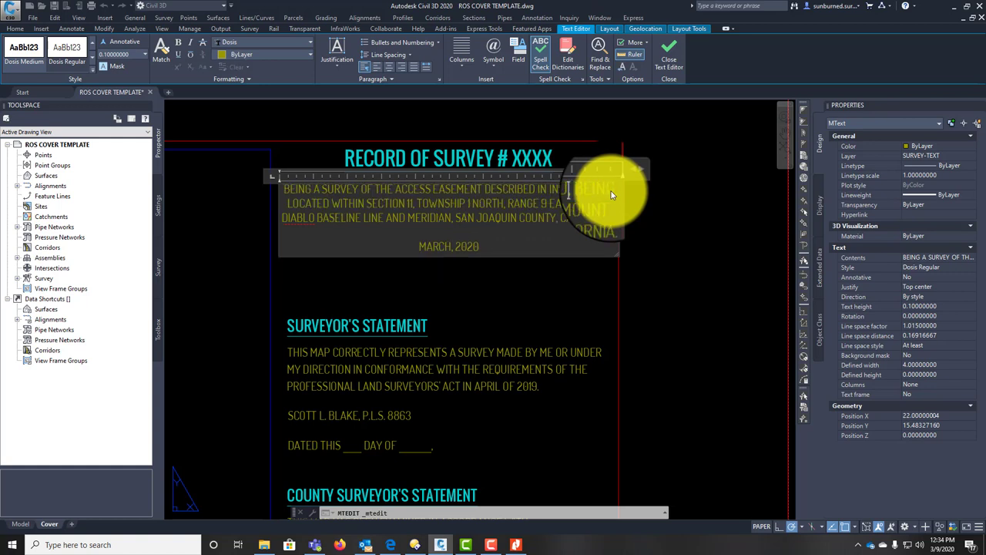
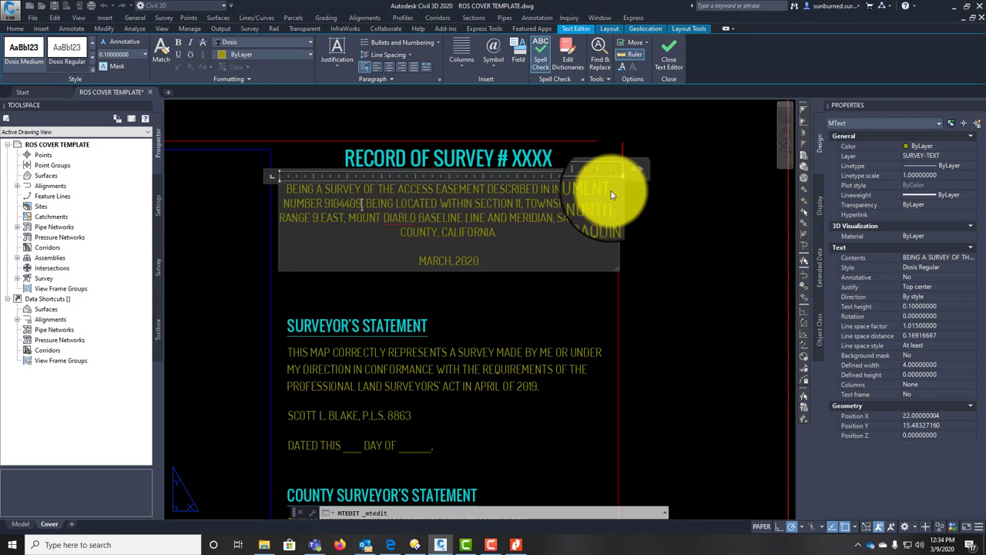
pyautogui.click(730, 231)
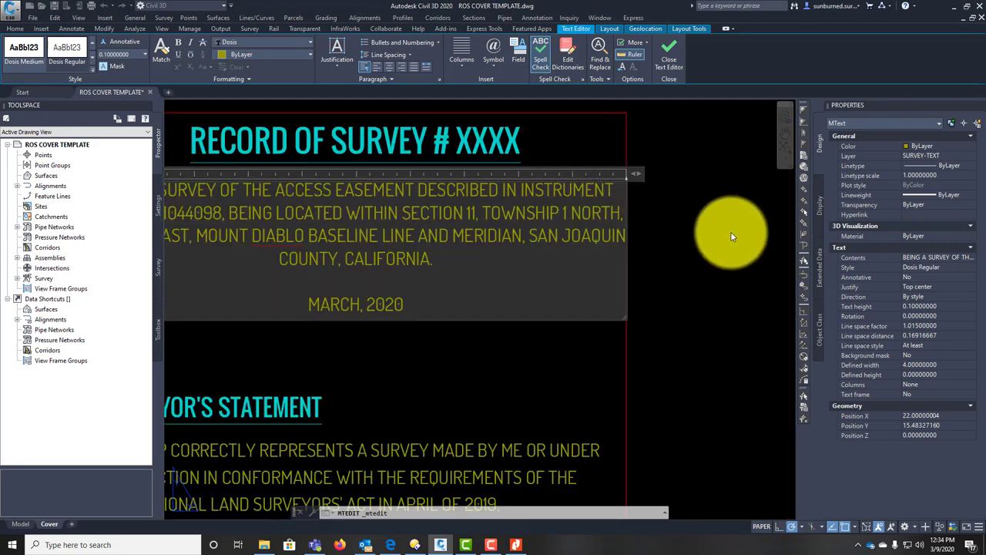
# Step: Select the description paragraph and thaw all layers in the drawing
pyautogui.scroll(-2, 742, 300)
pyautogui.scroll(1, 708, 273)
pyautogui.scroll(5, 709, 273)
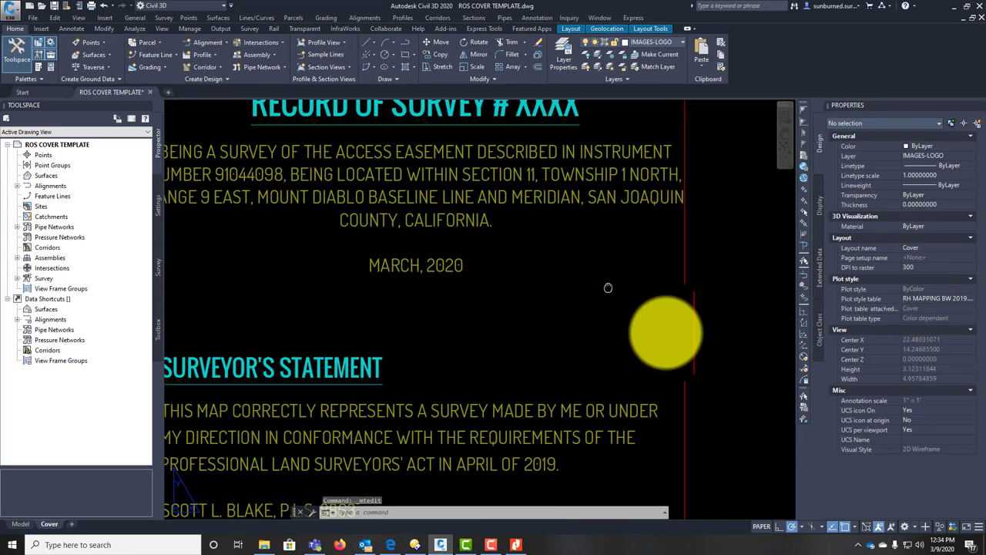
pyautogui.scroll(-4, 671, 330)
pyautogui.scroll(2, 666, 254)
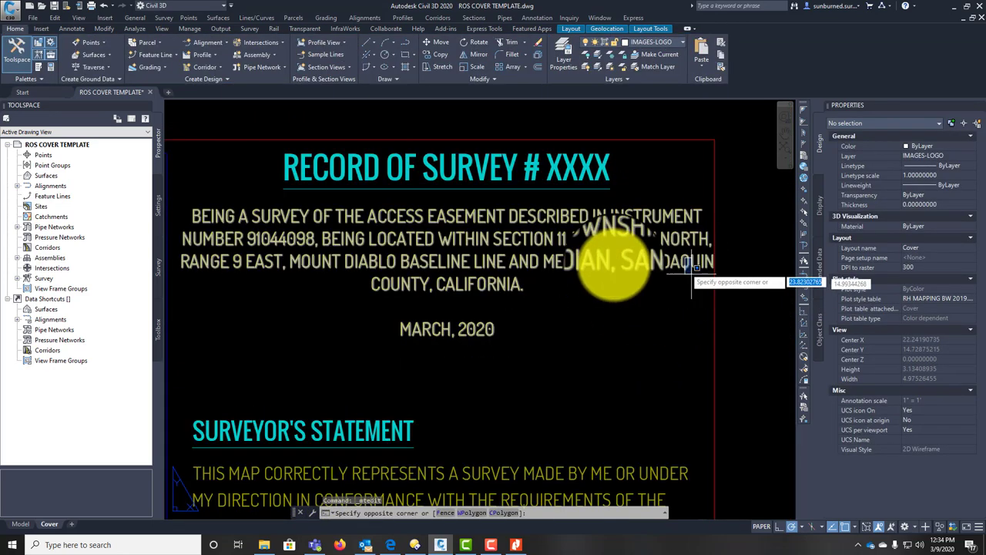
pyautogui.click(693, 238)
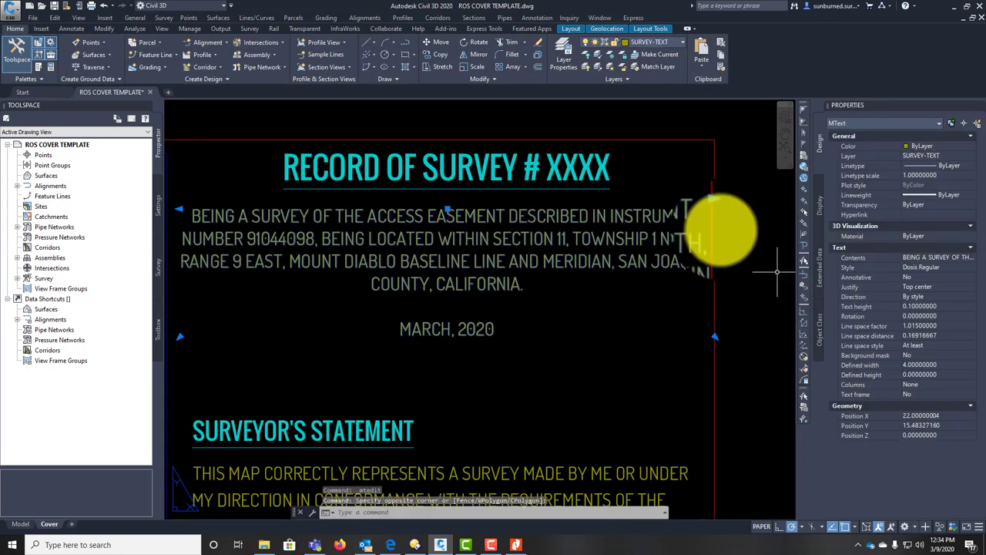
pyautogui.click(613, 66)
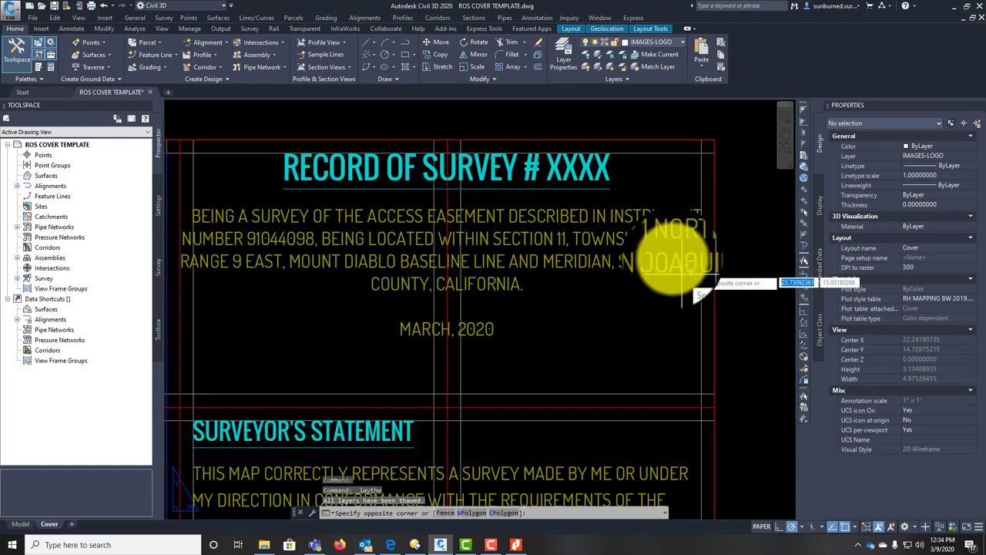
# Step: Resize the easement description paragraph's width with its corner grip so the text rewraps
pyautogui.click(708, 208)
pyautogui.scroll(-2, 686, 254)
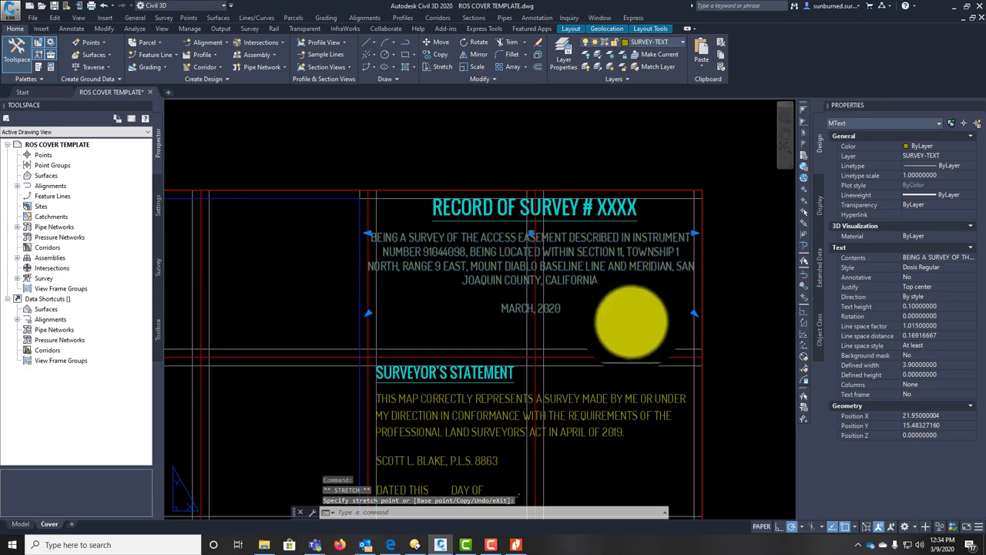
pyautogui.press('Escape')
pyautogui.scroll(-1, 632, 242)
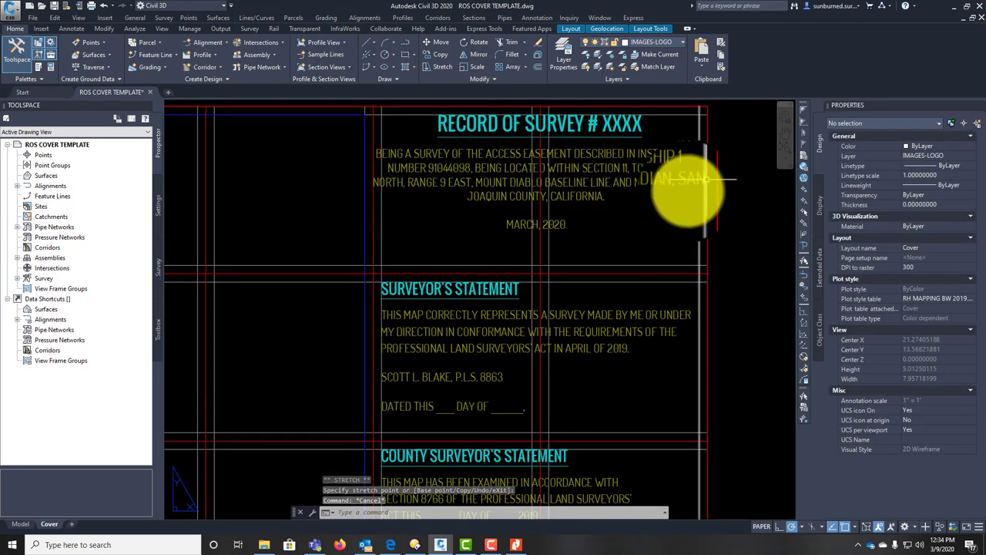
pyautogui.doubleClick(684, 185)
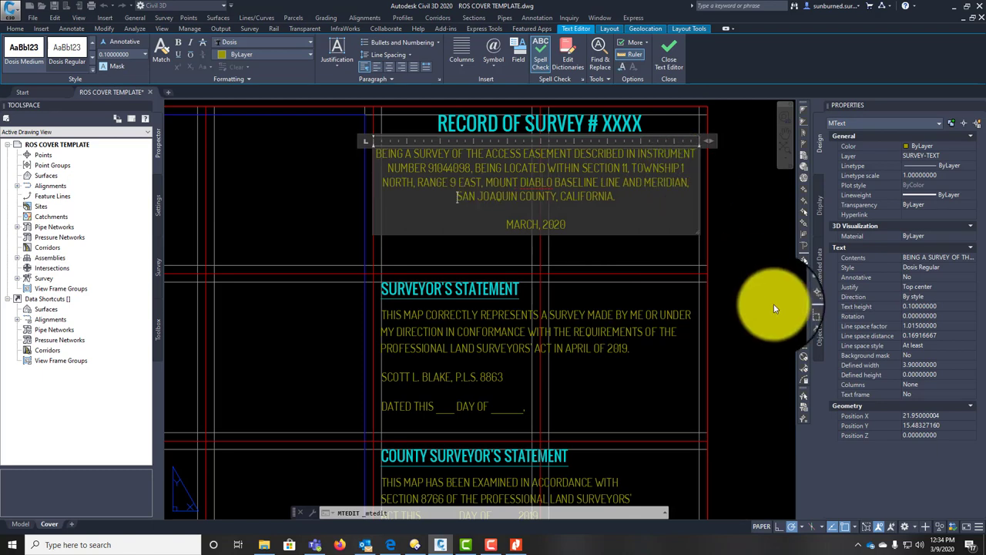
pyautogui.click(743, 284)
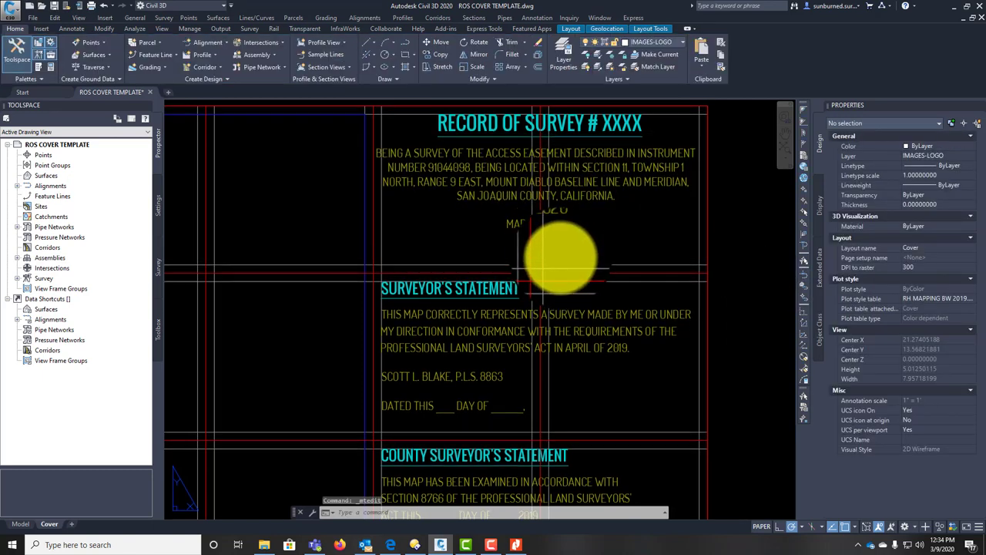
pyautogui.moveTo(562, 257); pyautogui.dragTo(554, 279, button='middle')
pyautogui.click(411, 187)
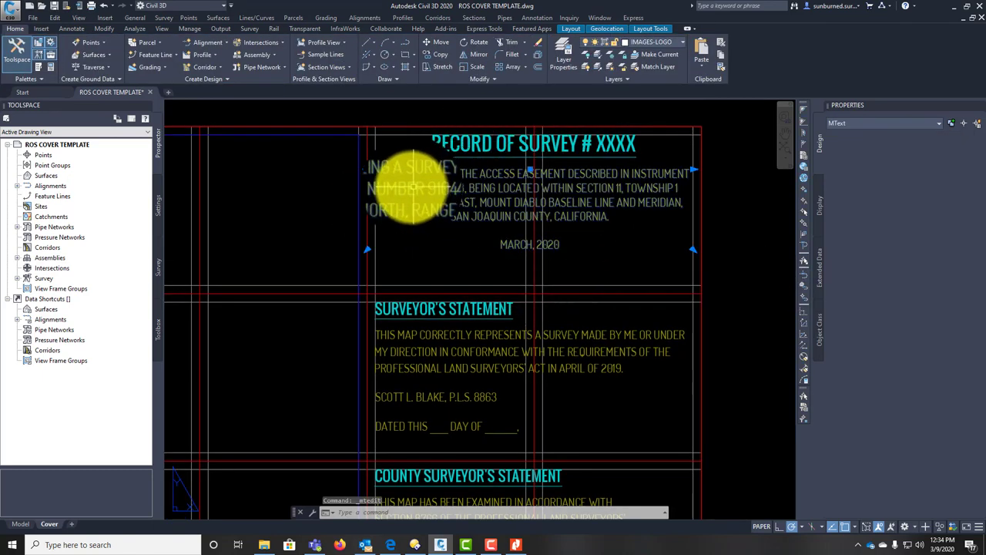
pyautogui.scroll(3, 362, 169)
pyautogui.click(358, 161)
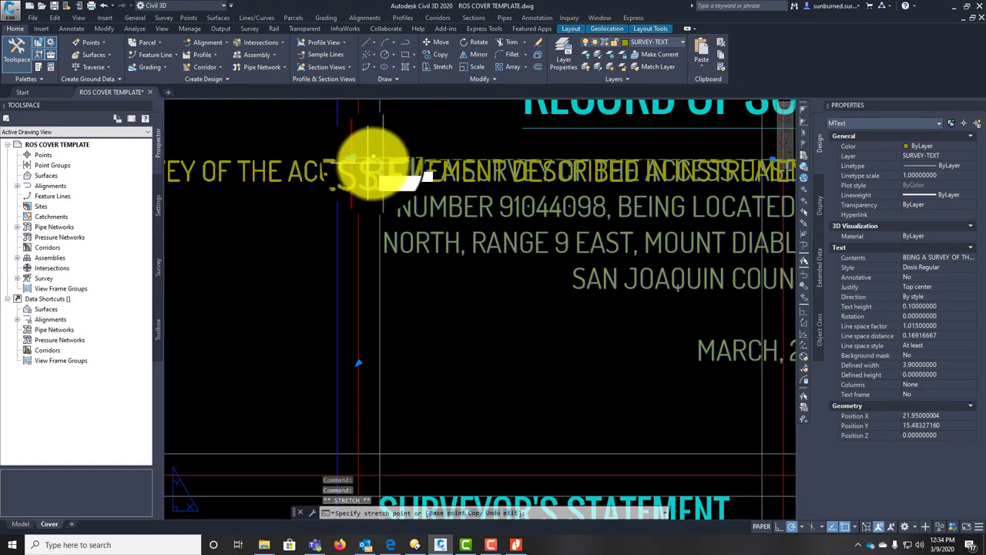
pyautogui.scroll(-4, 638, 293)
pyautogui.press('Escape')
pyautogui.press('Escape')
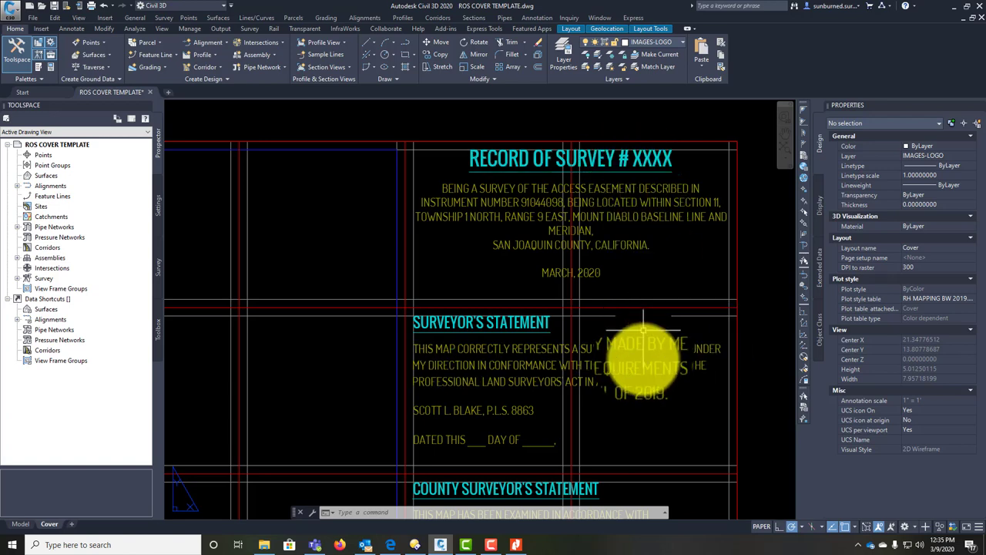
# Step: Change the Surveyor's Statement date from APRIL OF 2019 to MARCH OF 2020
pyautogui.scroll(-3, 623, 412)
pyautogui.moveTo(560, 350); pyautogui.dragTo(612, 315, button='middle')
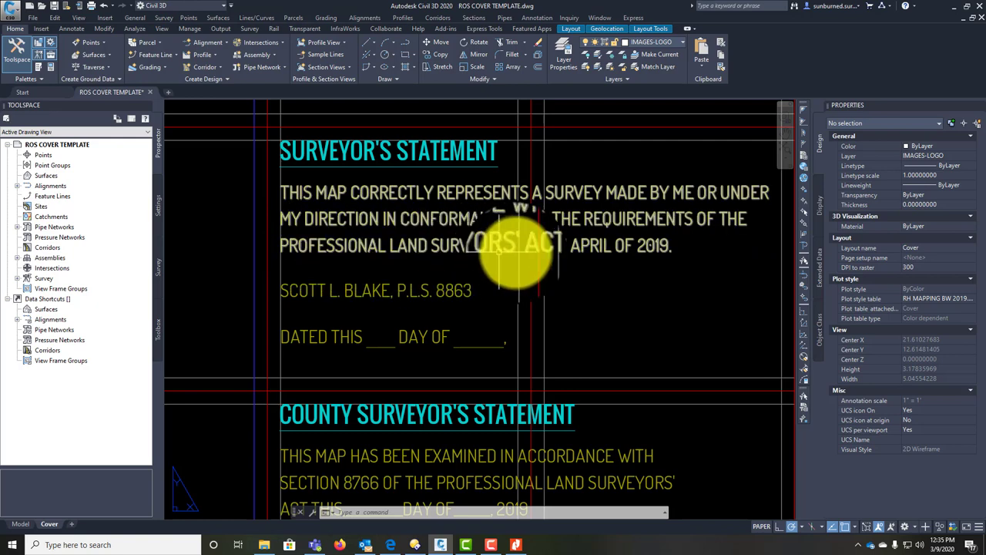
pyautogui.doubleClick(585, 242)
pyautogui.moveTo(651, 250); pyautogui.dragTo(670, 251)
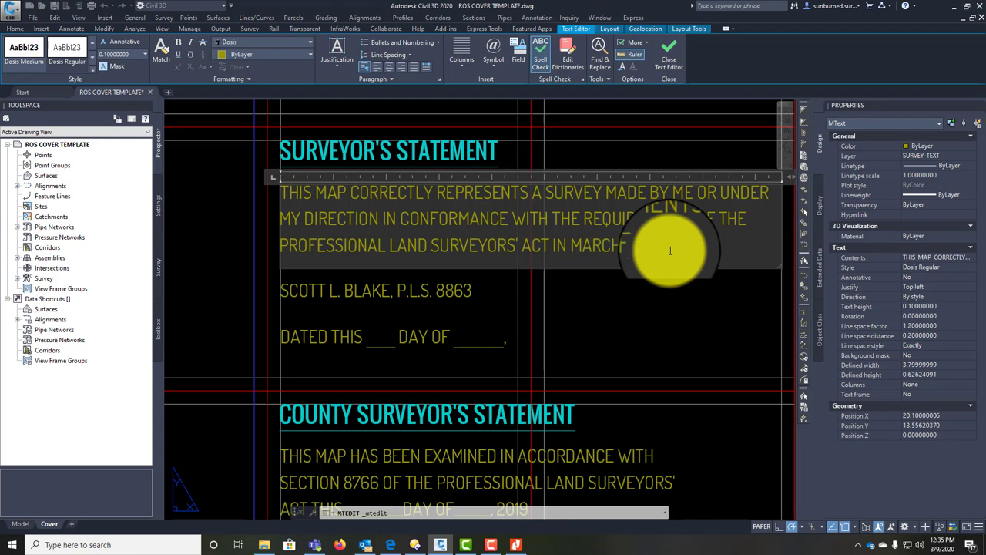
pyautogui.click(585, 315)
# Step: Replace the surveyor's P.L.S. licence number in the signature line
pyautogui.click(452, 289)
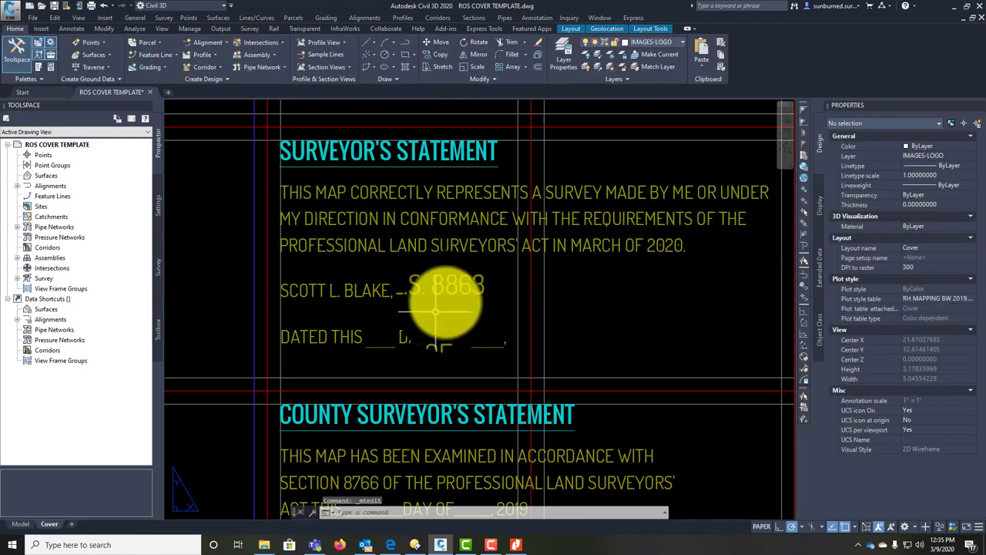
pyautogui.doubleClick(455, 291)
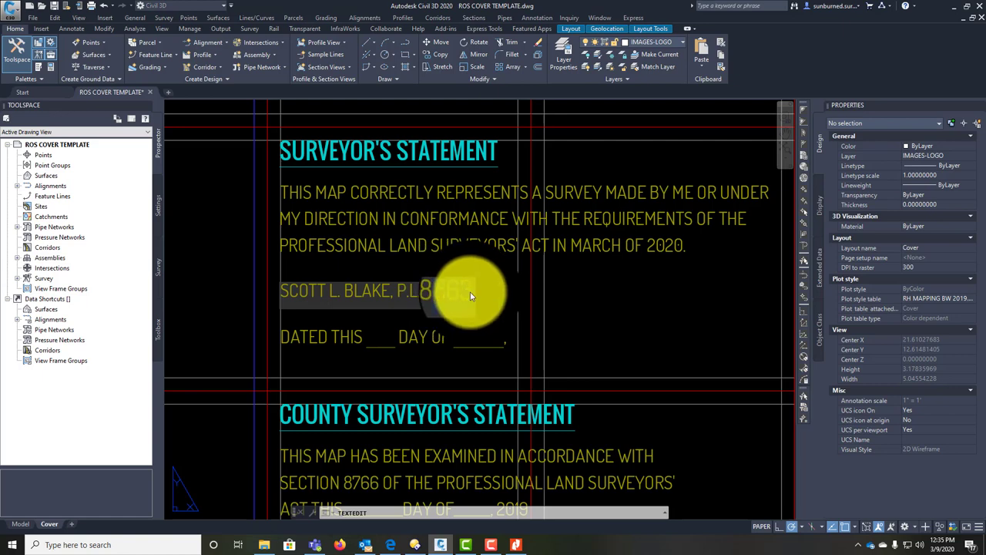
pyautogui.click(458, 308)
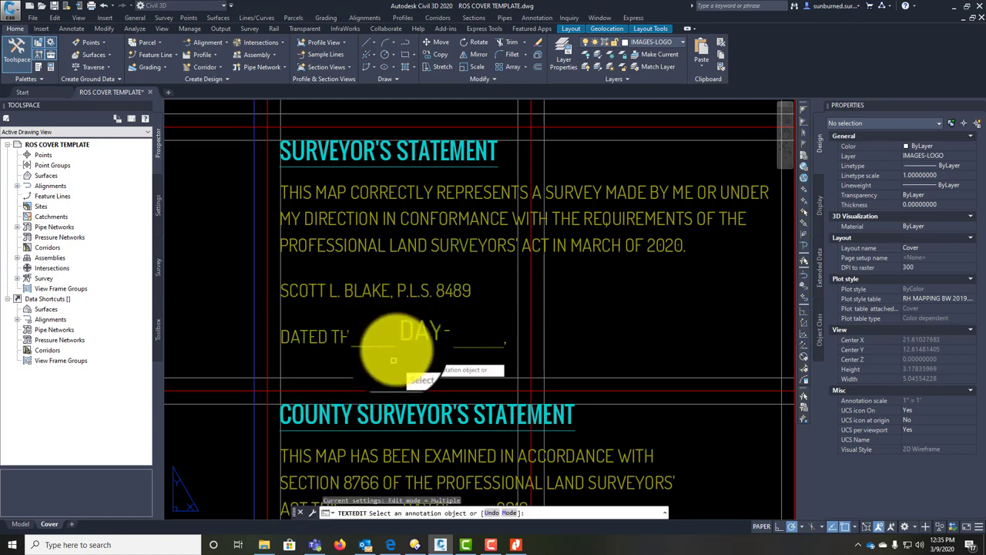
# Step: Change the County Surveyor's Statement year from 2019 to 2020
pyautogui.scroll(-2, 620, 258)
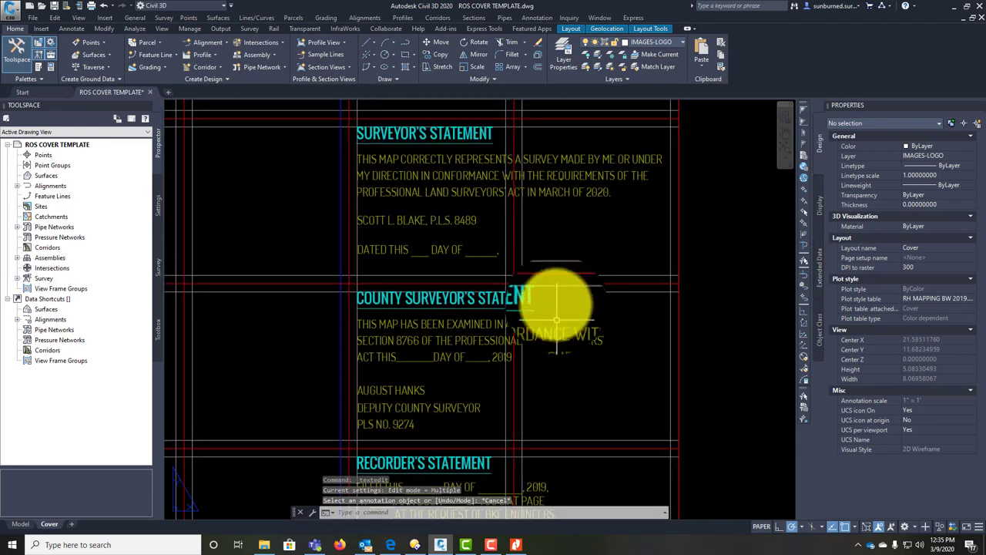
pyautogui.press('Escape')
pyautogui.moveTo(550, 299)
pyautogui.mouseDown(button='middle')
pyautogui.moveTo(550, 220)
pyautogui.moveTo(488, 172)
pyautogui.mouseUp(button='middle')
pyautogui.scroll(3, 440, 265)
pyautogui.scroll(-1, 451, 319)
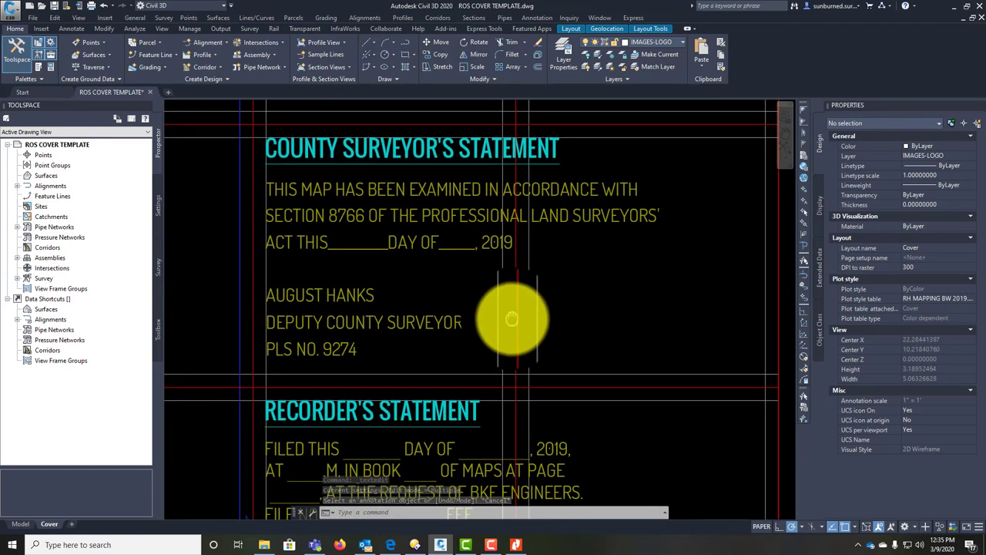
pyautogui.scroll(-1, 439, 232)
pyautogui.click(449, 221)
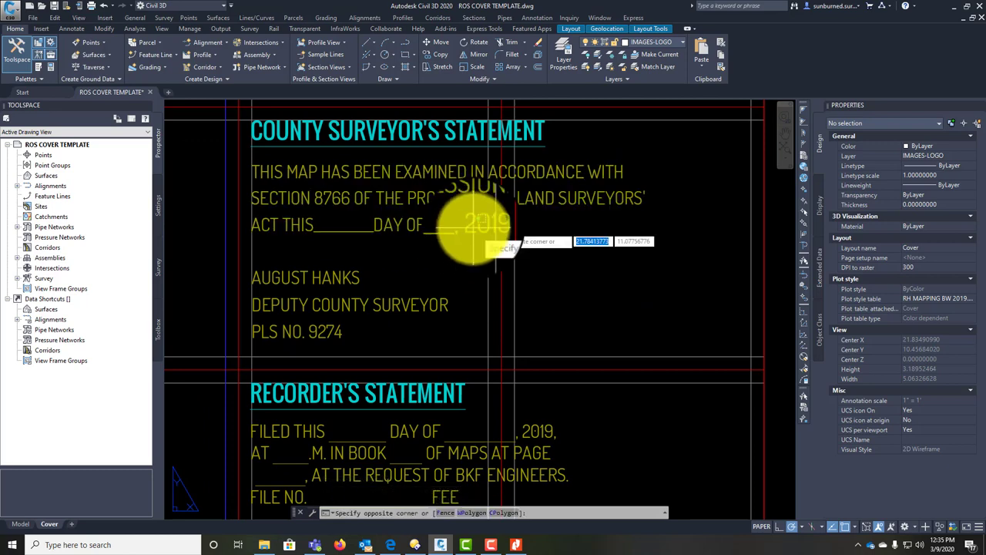
pyautogui.click(465, 227)
pyautogui.doubleClick(472, 225)
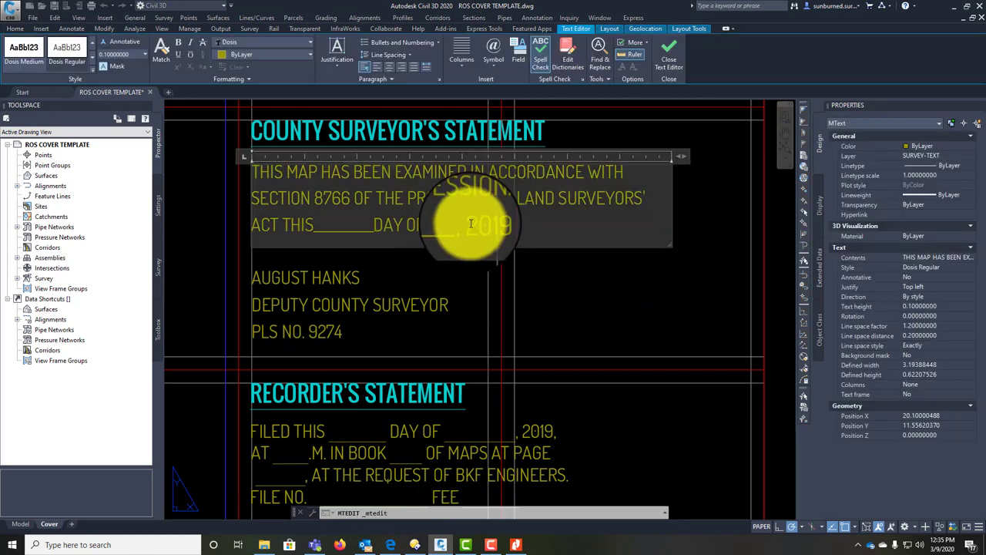
pyautogui.moveTo(452, 221); pyautogui.dragTo(499, 226)
pyautogui.write('2020.')
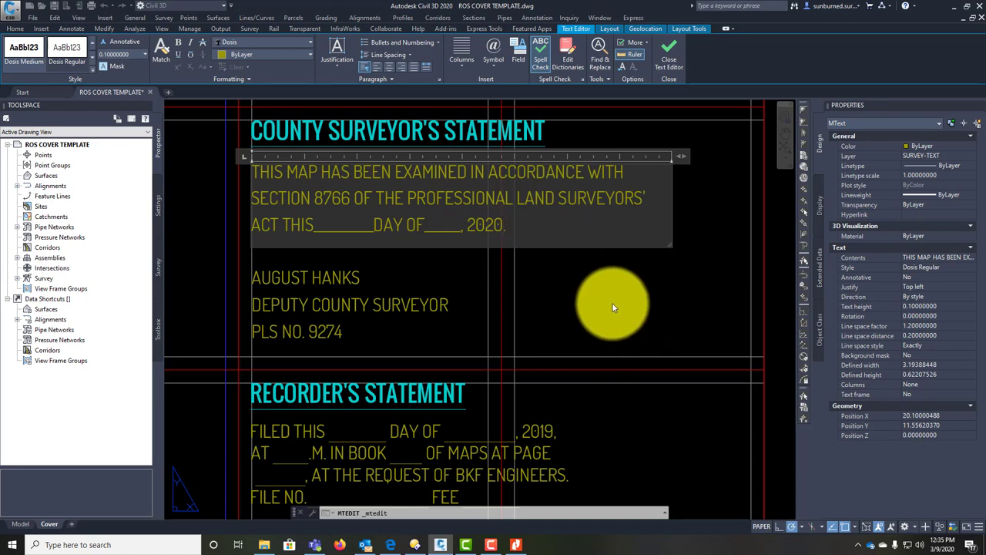
pyautogui.click(613, 307)
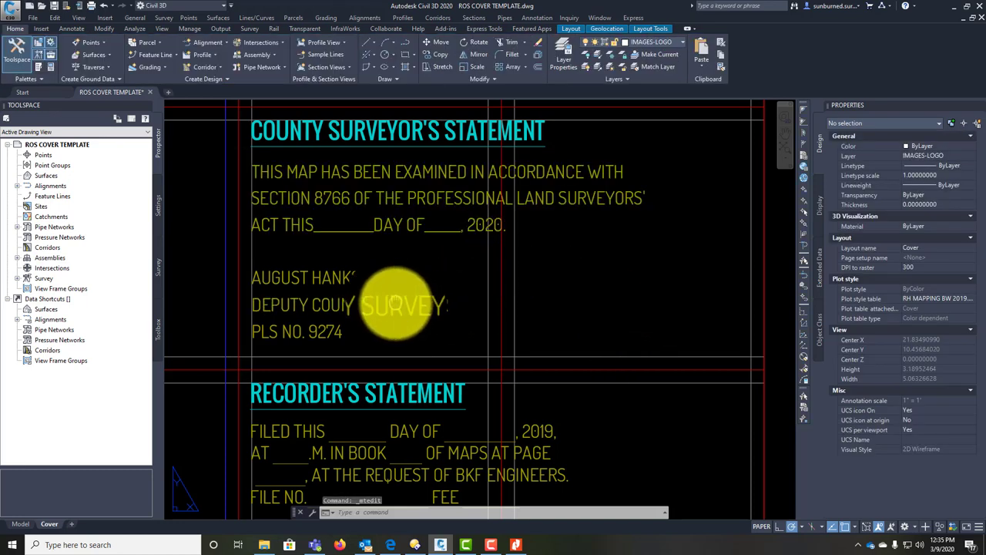
# Step: Replace the county surveyor's name with the new surveyor's name
pyautogui.moveTo(402, 298)
pyautogui.mouseDown(button='middle')
pyautogui.moveTo(412, 308)
pyautogui.moveTo(397, 344)
pyautogui.moveTo(392, 304)
pyautogui.mouseUp(button='middle')
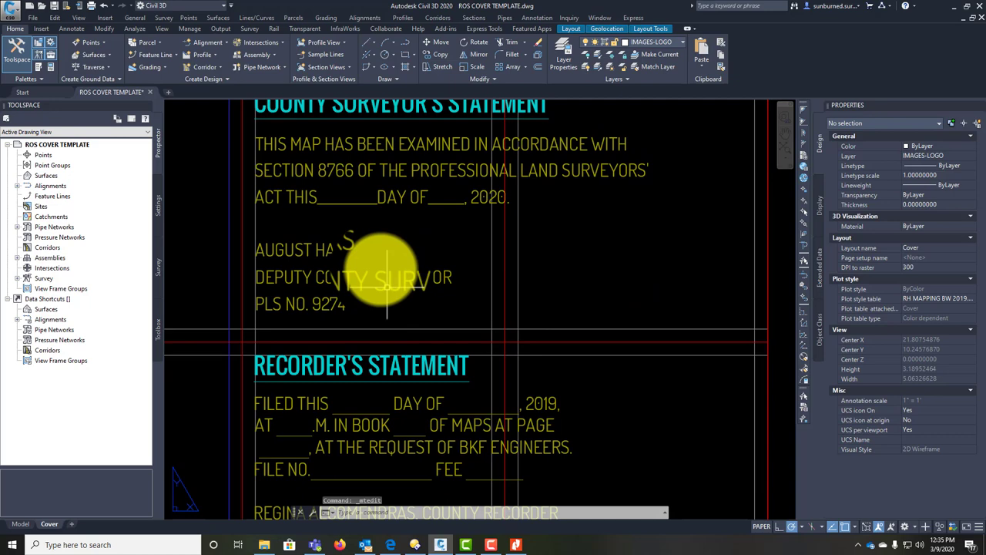
pyautogui.doubleClick(361, 251)
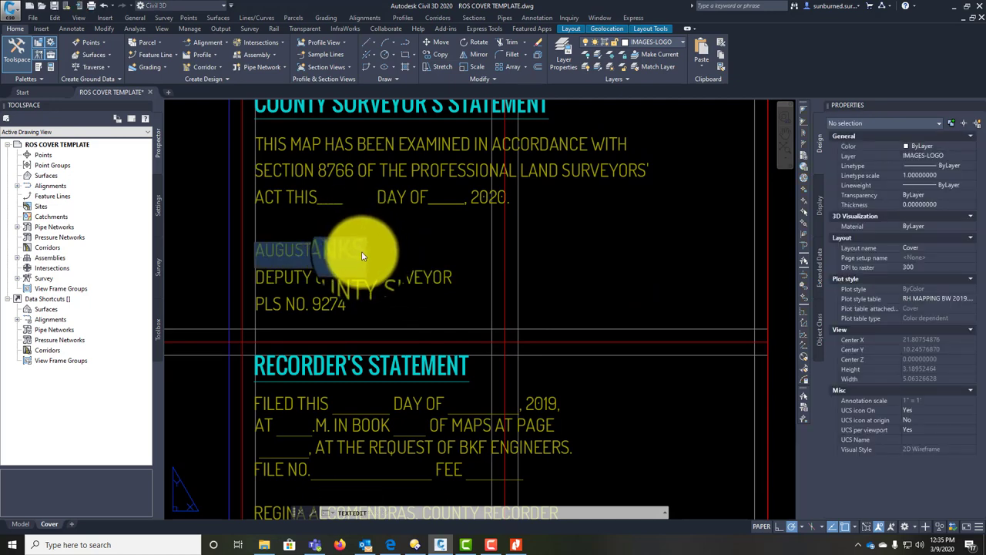
pyautogui.write('AUSTIN')
pyautogui.press('BackSpace')
pyautogui.press('BackSpace')
pyautogui.press('BackSpace')
pyautogui.press('BackSpace')
pyautogui.press('BackSpace')
pyautogui.press('BackSpace')
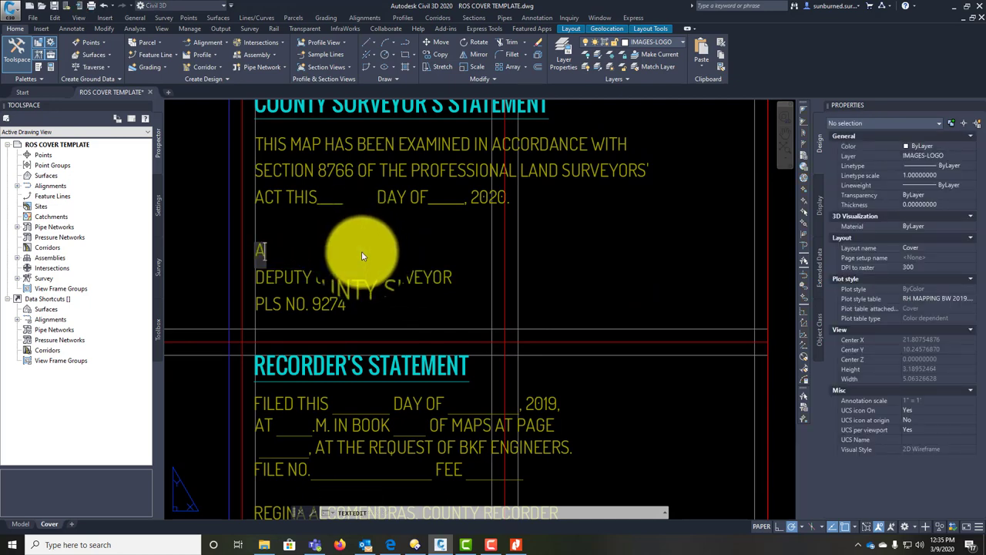
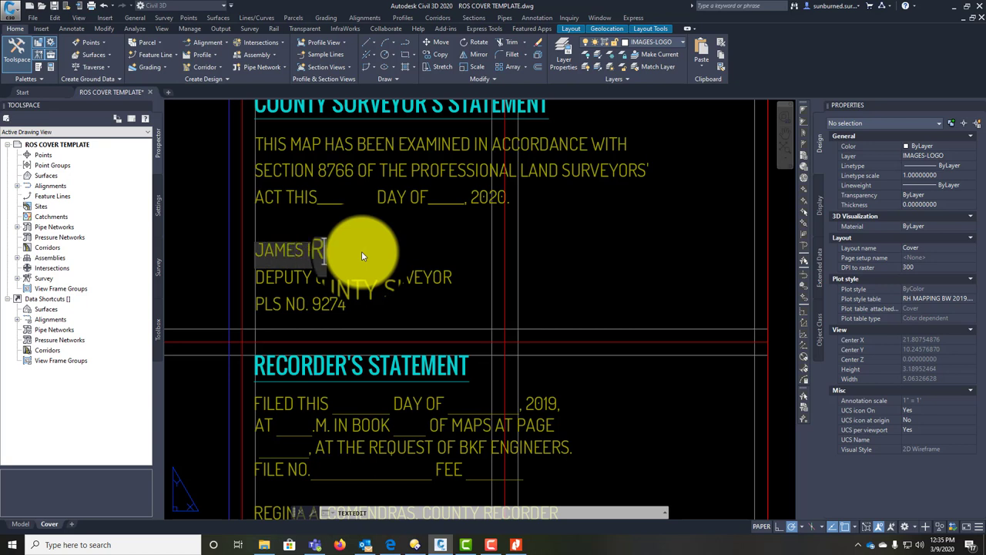
pyautogui.click(387, 279)
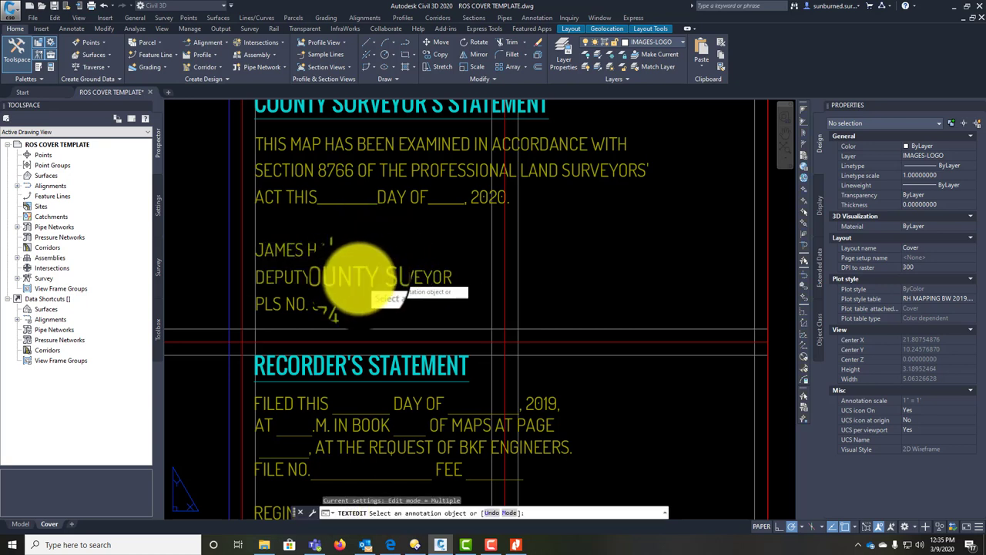
# Step: Shorten the title to COUNTY SURVEYOR and set the licence line to PLS # XXXX
pyautogui.click(335, 282)
pyautogui.moveTo(317, 278); pyautogui.dragTo(231, 275)
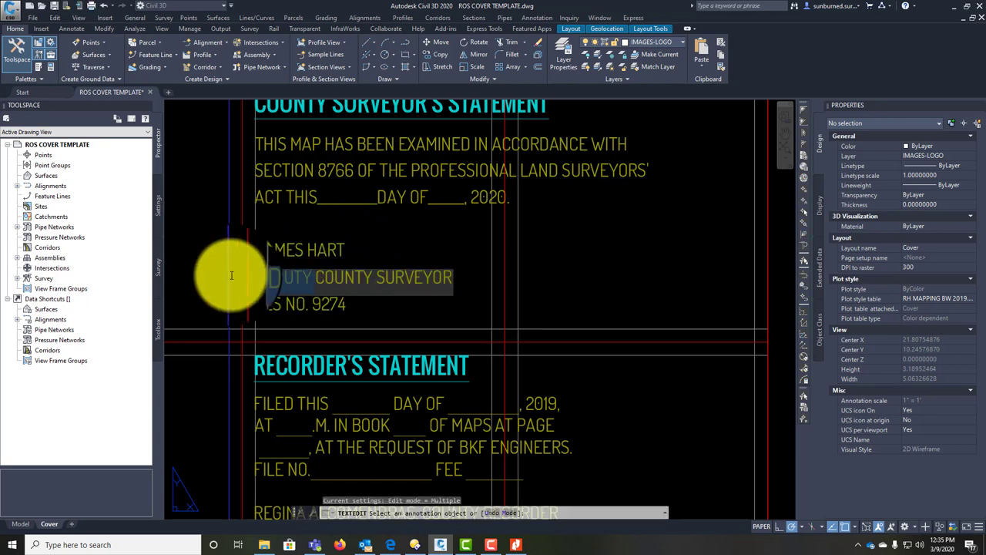
pyautogui.click(371, 299)
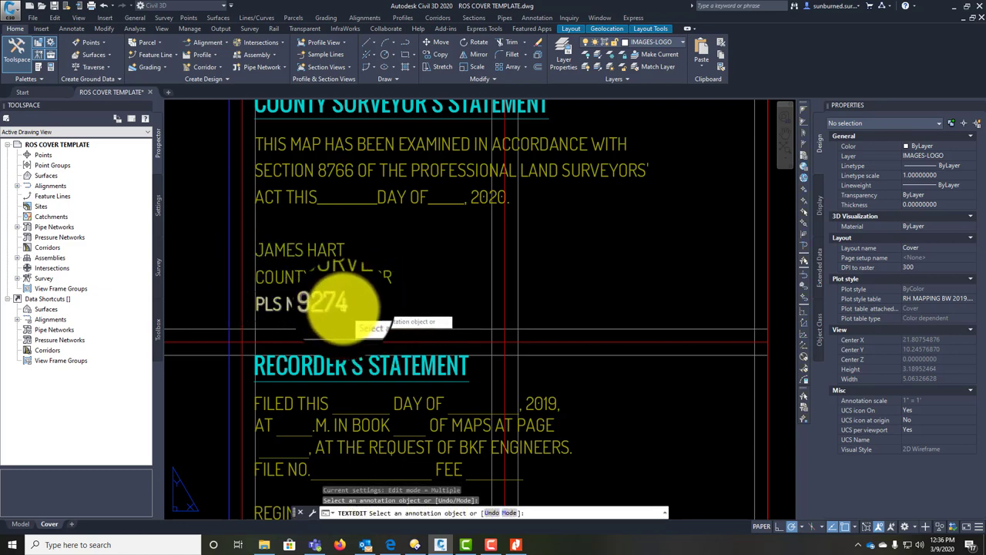
pyautogui.click(323, 305)
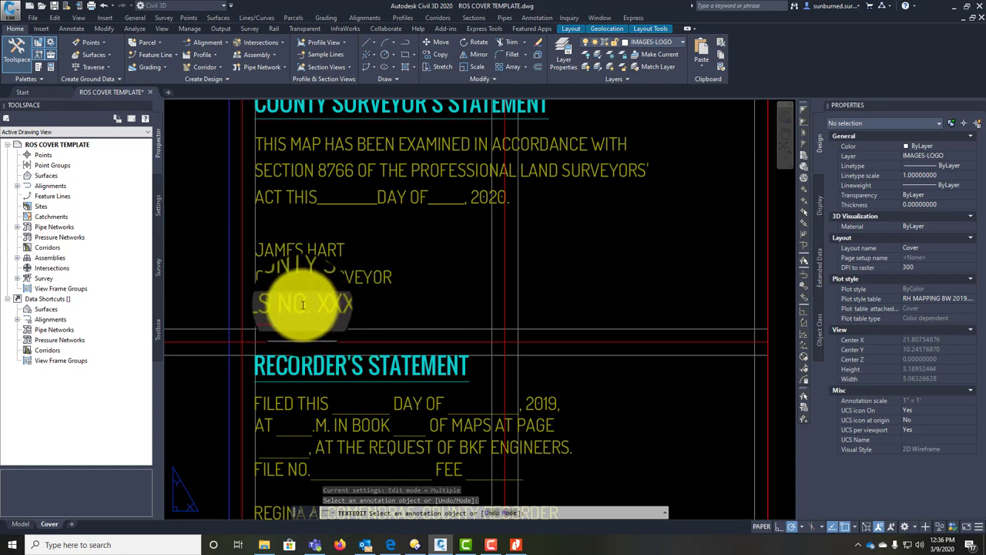
pyautogui.moveTo(285, 306); pyautogui.dragTo(263, 305)
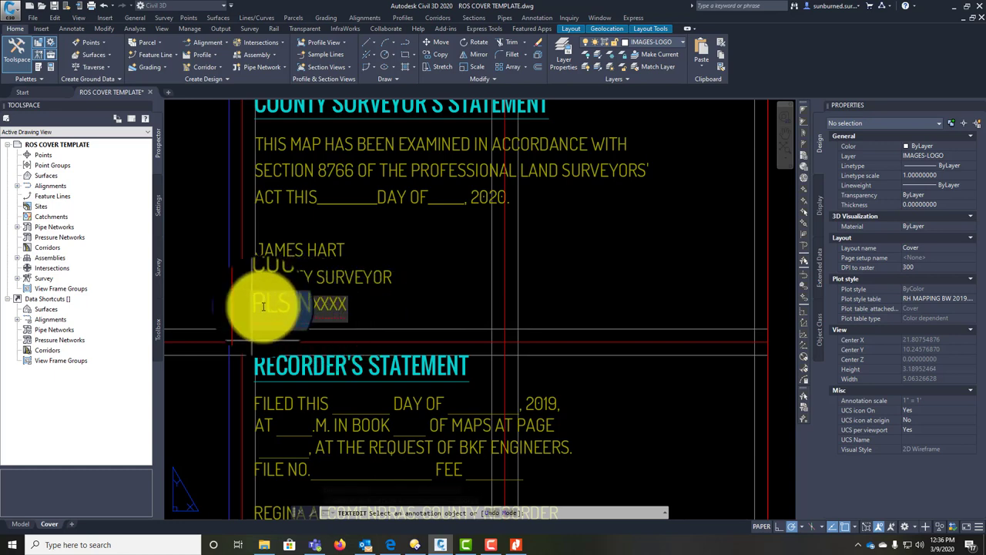
pyautogui.click(415, 311)
# Step: Reword the surveyor's signature line to the CALIFORNIA PLS # licence format
pyautogui.moveTo(468, 280); pyautogui.dragTo(462, 429, button='middle')
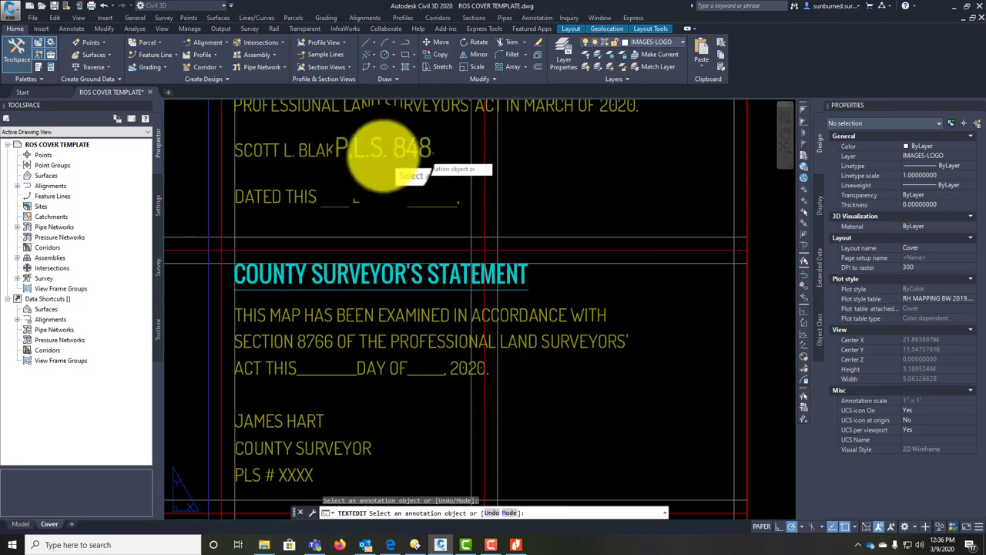
pyautogui.click(362, 155)
pyautogui.moveTo(339, 151); pyautogui.dragTo(437, 150)
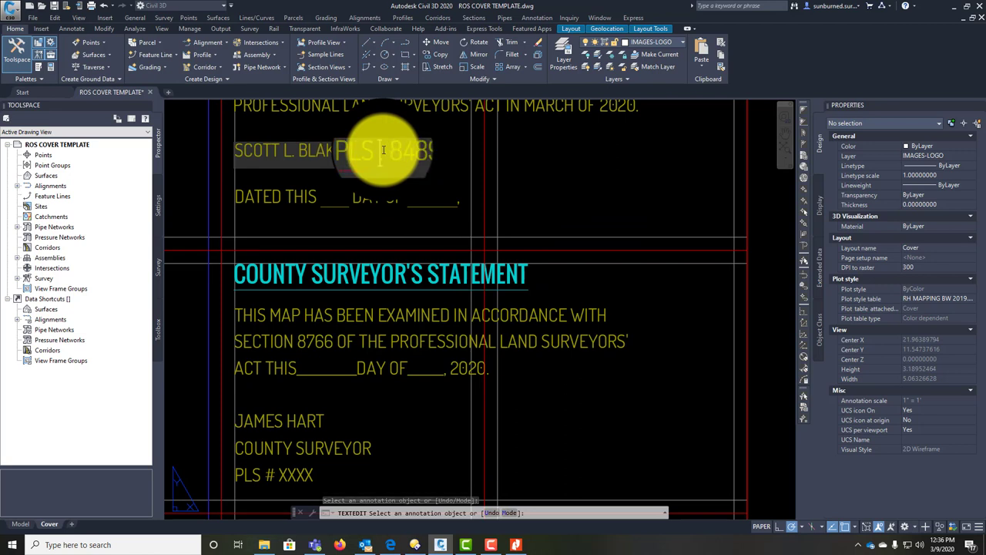
pyautogui.moveTo(435, 151); pyautogui.dragTo(353, 148)
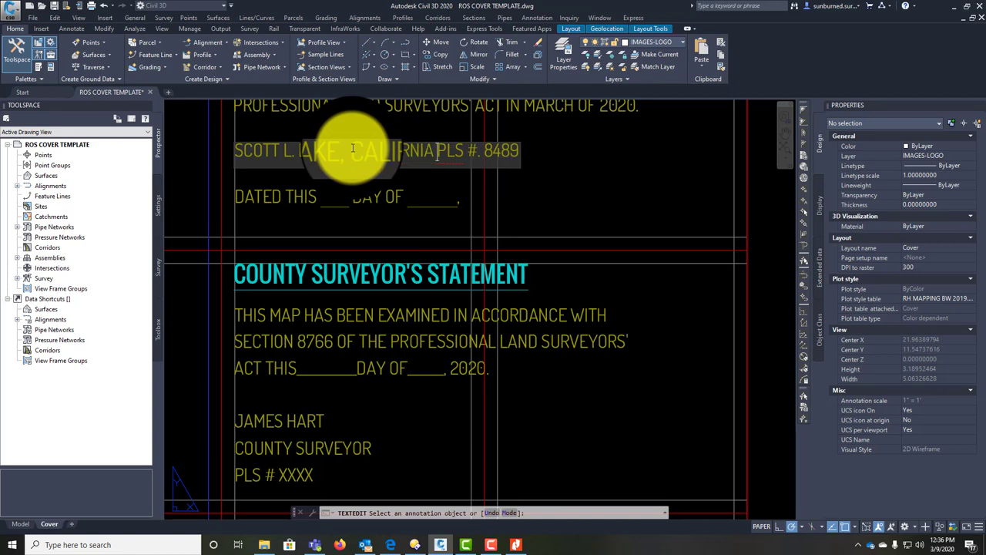
pyautogui.click(504, 205)
pyautogui.scroll(-4, 424, 275)
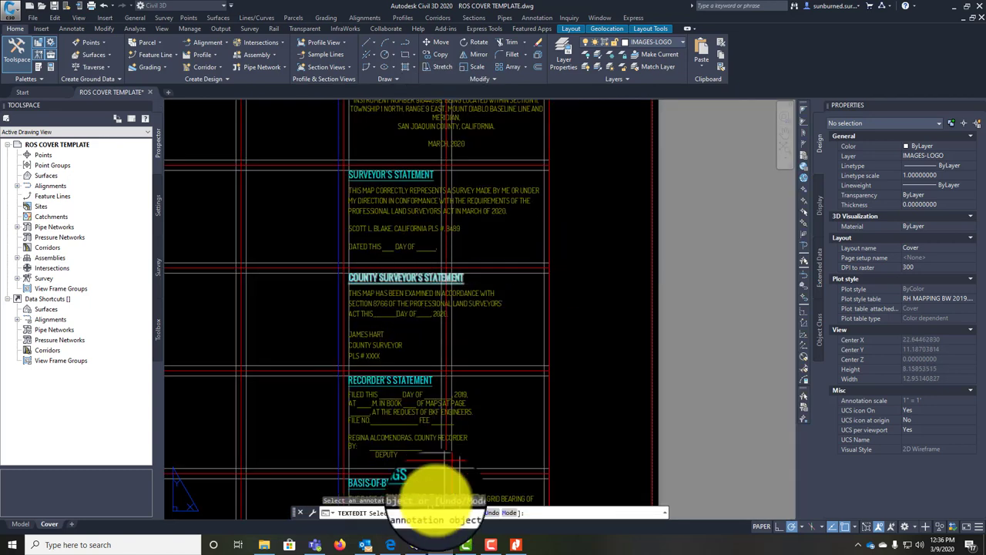
# Step: Rework the Recorder's Statement book reference and replace BKF ENGINEERS with RH SURVEYING INC
pyautogui.press('Escape')
pyautogui.moveTo(452, 374); pyautogui.dragTo(452, 264, button='middle')
pyautogui.scroll(4, 429, 352)
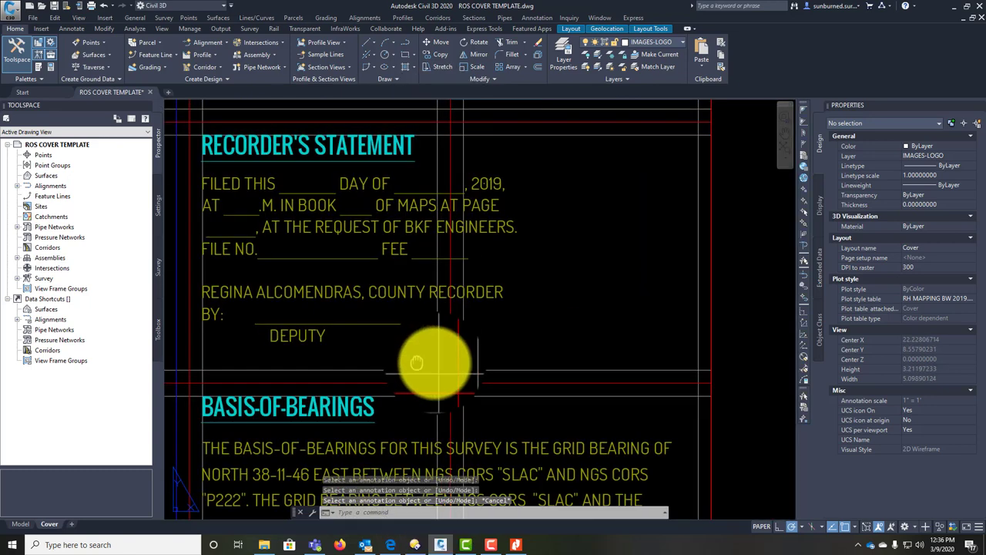
pyautogui.moveTo(416, 362); pyautogui.dragTo(468, 383, button='middle')
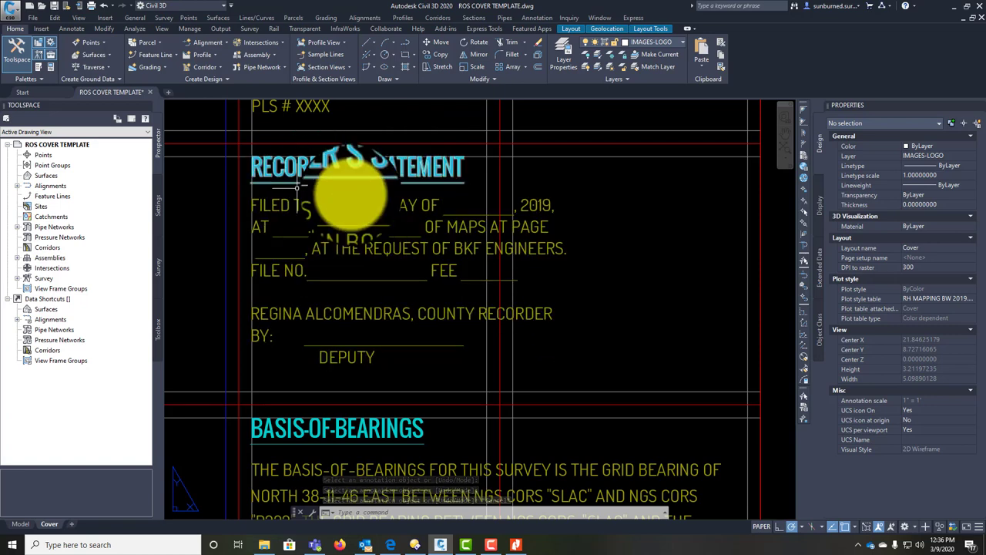
pyautogui.moveTo(419, 301); pyautogui.dragTo(429, 309, button='middle')
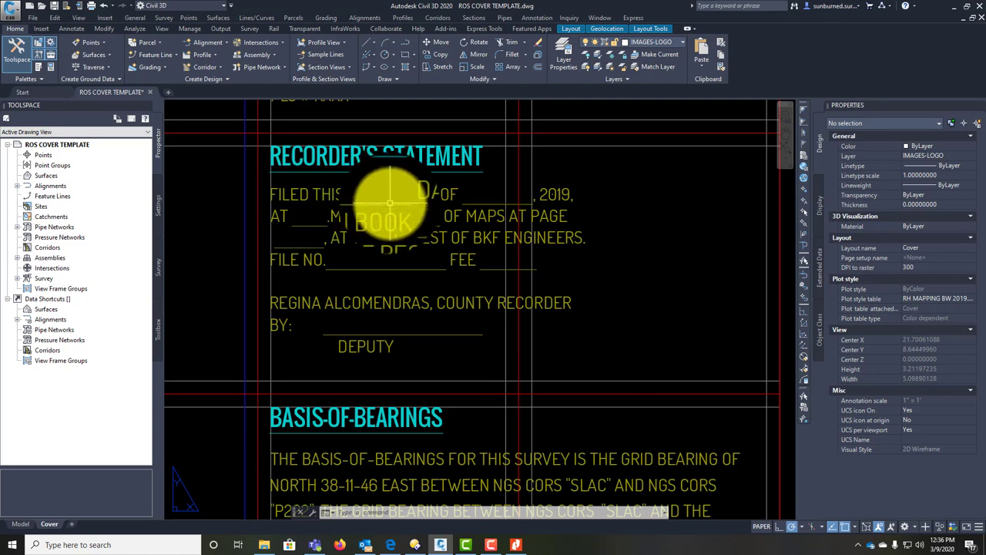
pyautogui.doubleClick(561, 194)
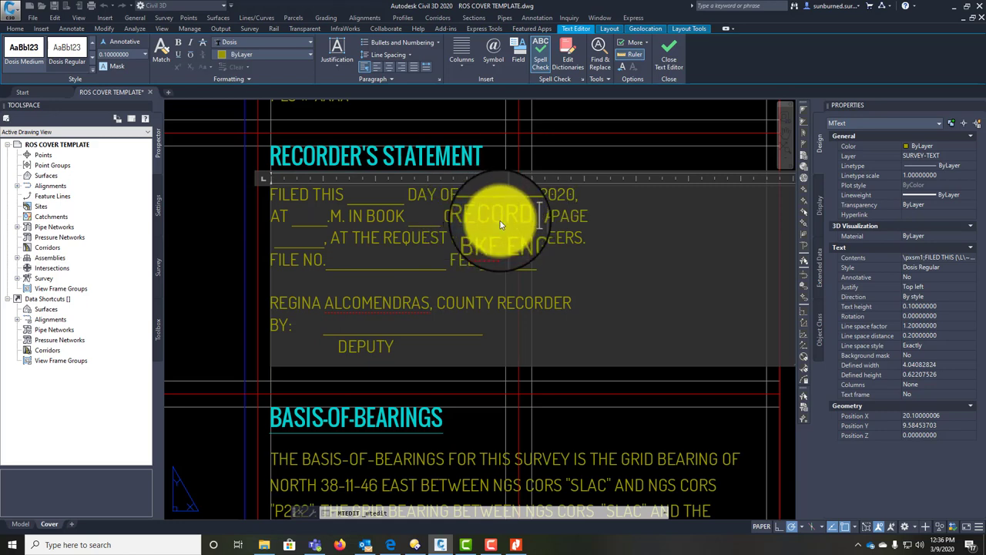
pyautogui.press('Return')
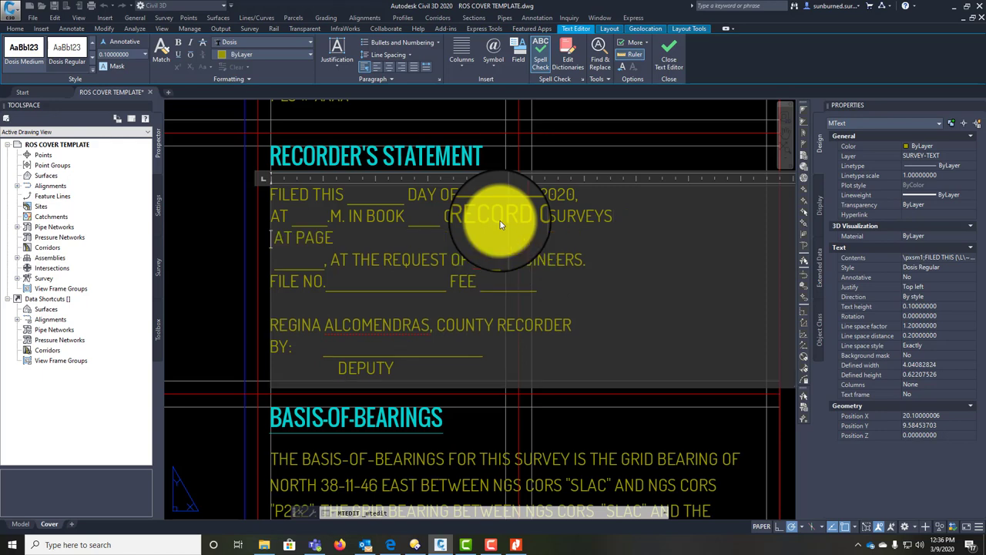
pyautogui.press('End')
pyautogui.press('Delete')
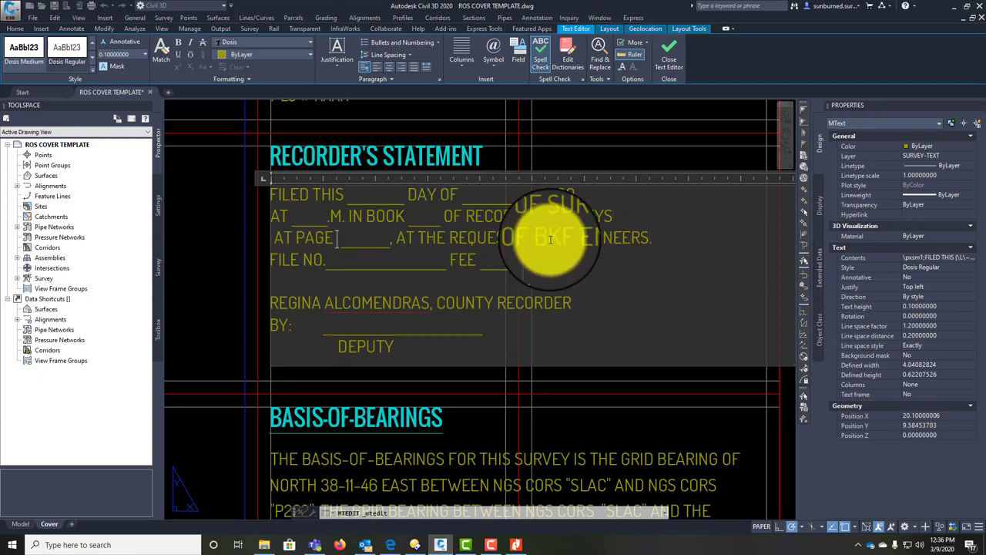
pyautogui.moveTo(577, 242); pyautogui.dragTo(639, 243)
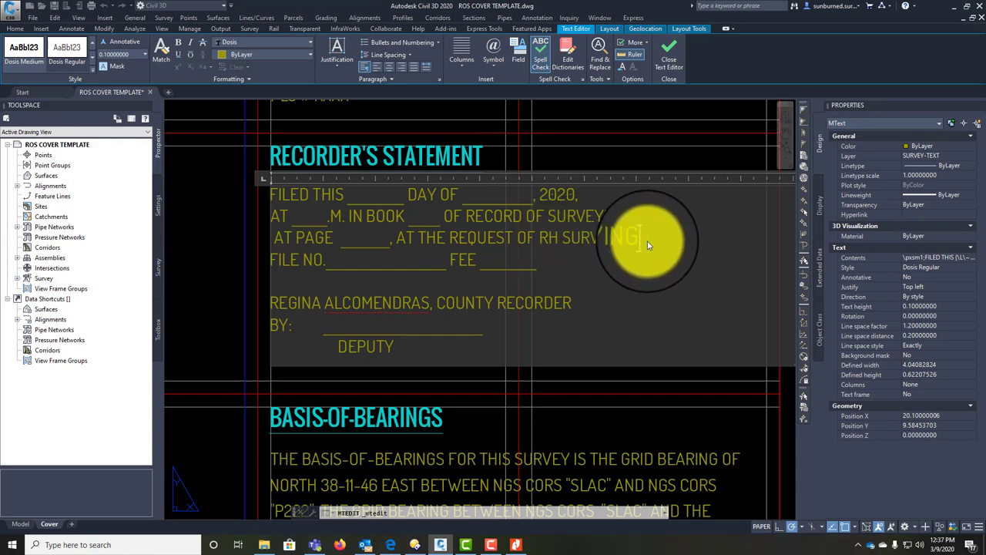
pyautogui.write('.')
pyautogui.click(493, 266)
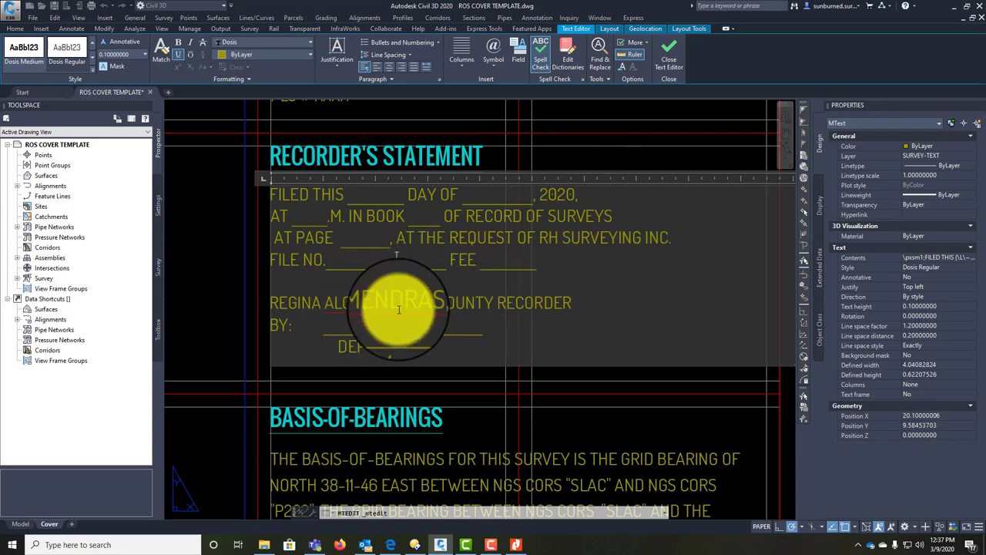
# Step: Replace the county recorder's name and the DEPUTY line with XXXXXXX placeholders
pyautogui.click(359, 308)
pyautogui.moveTo(429, 308); pyautogui.dragTo(273, 305)
pyautogui.write('XXXXXX')
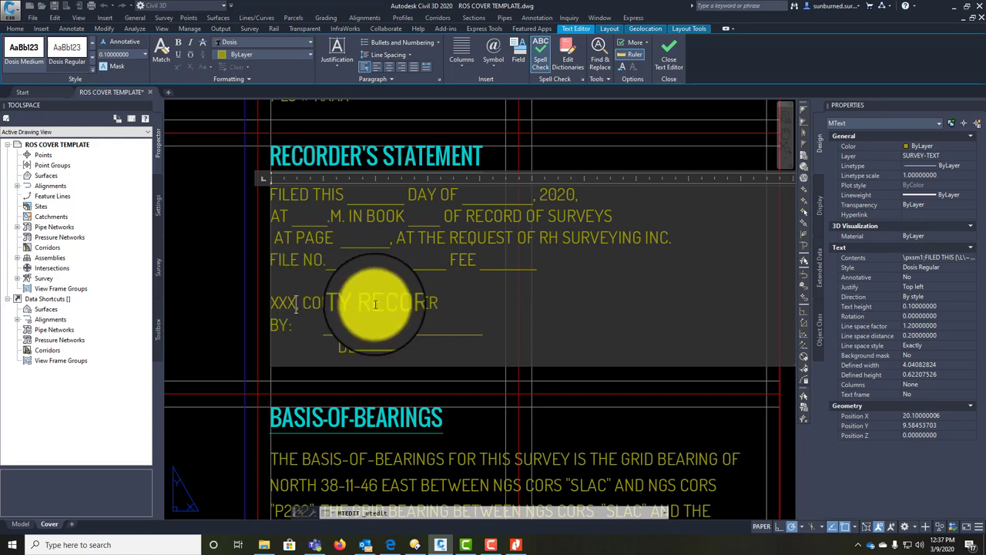
pyautogui.write('X,')
pyautogui.moveTo(388, 346); pyautogui.dragTo(326, 348)
pyautogui.write('XXXXXXX')
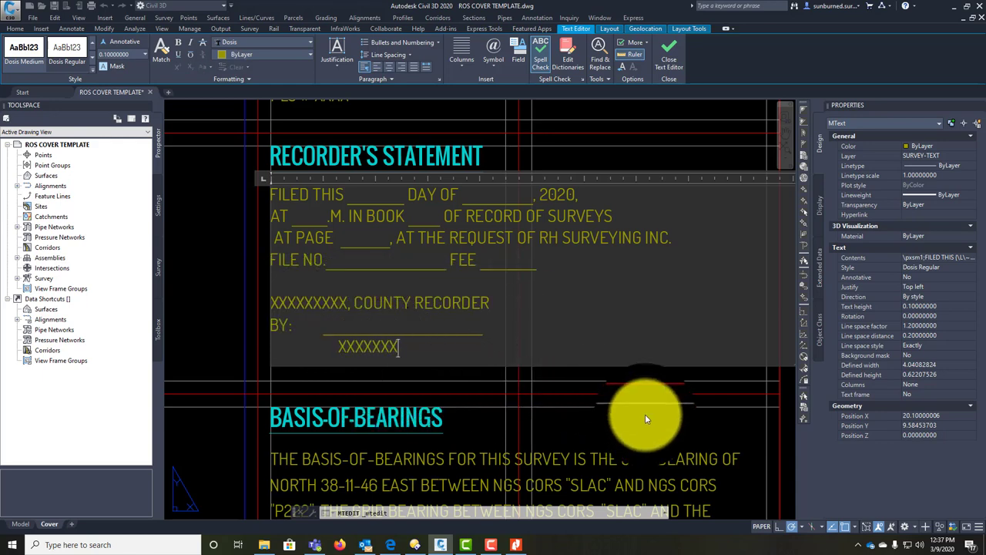
pyautogui.click(645, 414)
pyautogui.scroll(-3, 419, 242)
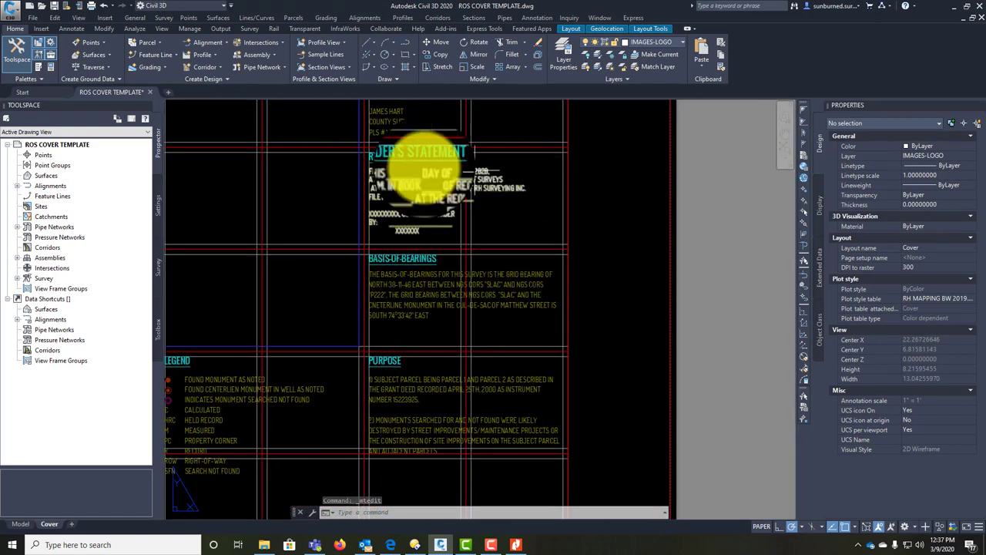
# Step: Bring the Basis-of-Bearings note citing NGS CORS SLAC and P222 into view and start editing it
pyautogui.scroll(3, 418, 185)
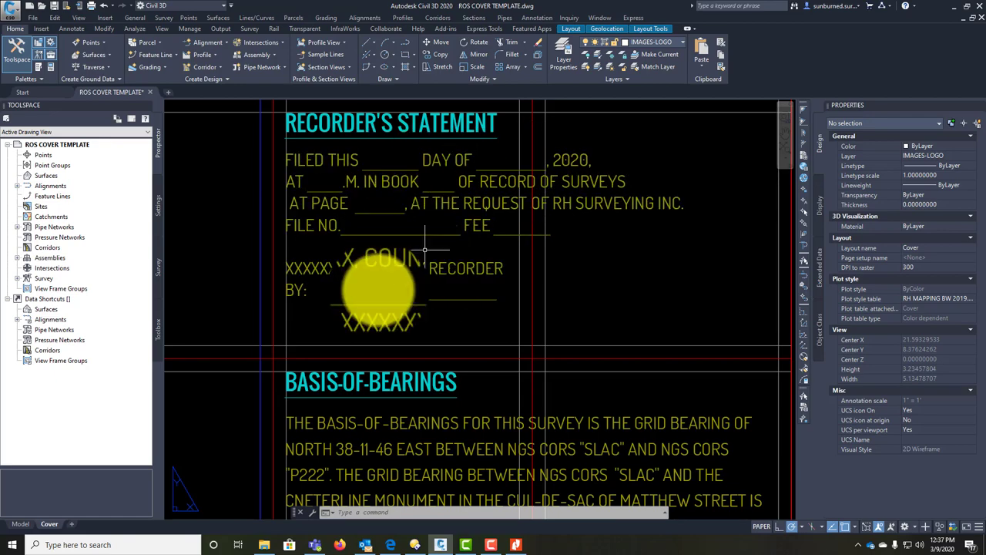
pyautogui.scroll(-2, 425, 250)
pyautogui.moveTo(471, 393)
pyautogui.mouseDown(button='middle')
pyautogui.moveTo(426, 238)
pyautogui.moveTo(432, 108)
pyautogui.mouseUp(button='middle')
pyautogui.moveTo(439, 365)
pyautogui.mouseDown(button='middle')
pyautogui.moveTo(439, 386)
pyautogui.moveTo(419, 352)
pyautogui.mouseUp(button='middle')
pyautogui.moveTo(715, 297); pyautogui.dragTo(700, 363, button='middle')
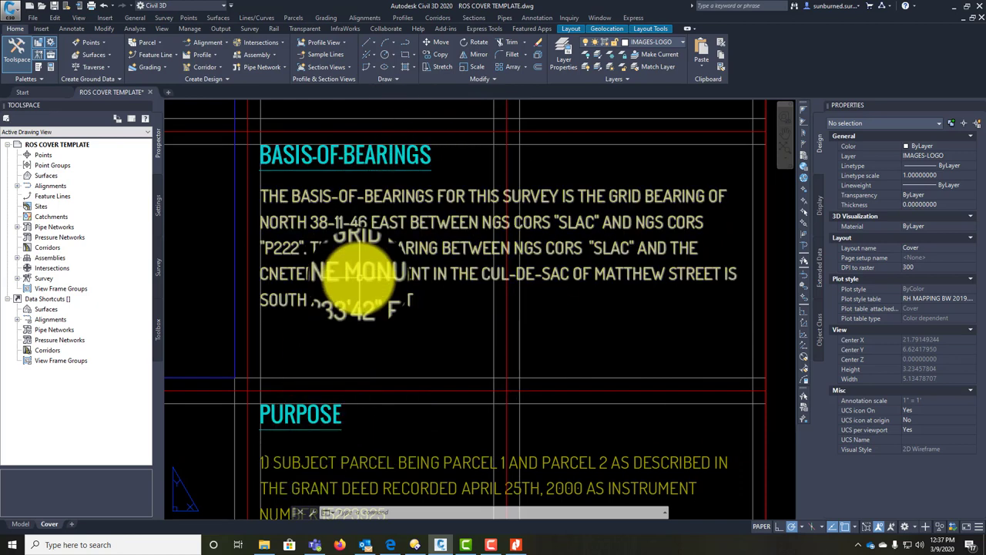
pyautogui.moveTo(451, 308); pyautogui.dragTo(473, 276, button='middle')
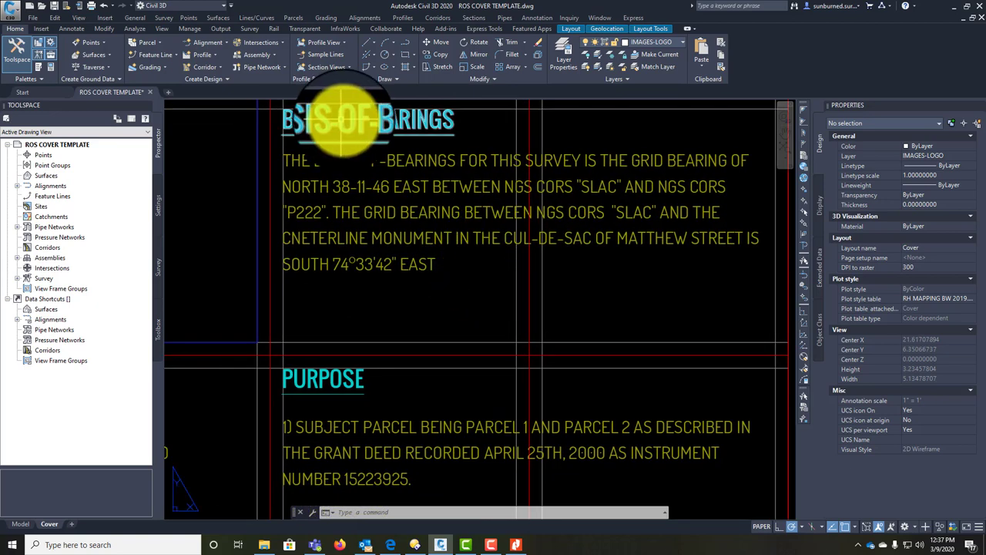
pyautogui.doubleClick(405, 159)
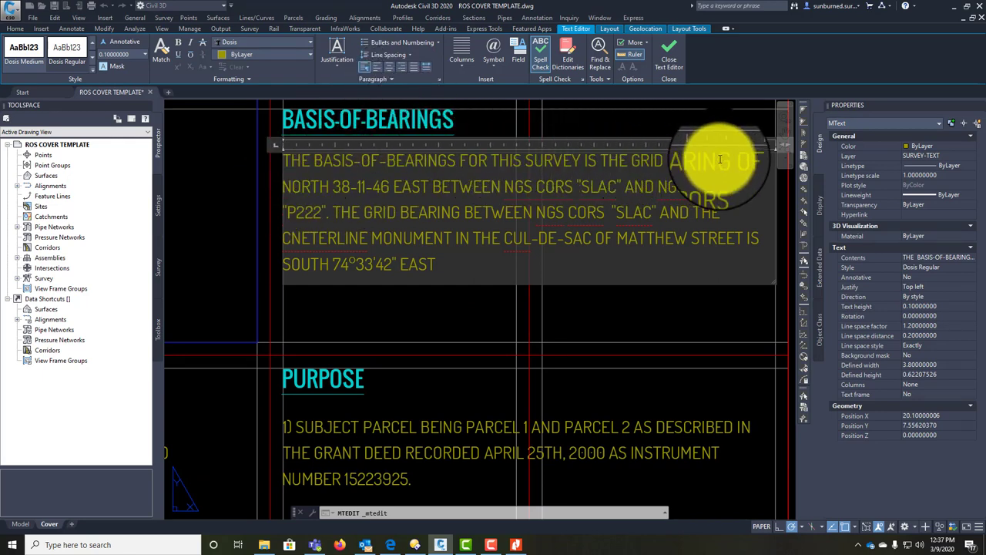
# Step: Change bearing 38-11-46 to XX-XX-XX and station SLAC to XXX, and delete the closing sentence
pyautogui.moveTo(333, 186); pyautogui.dragTo(383, 188)
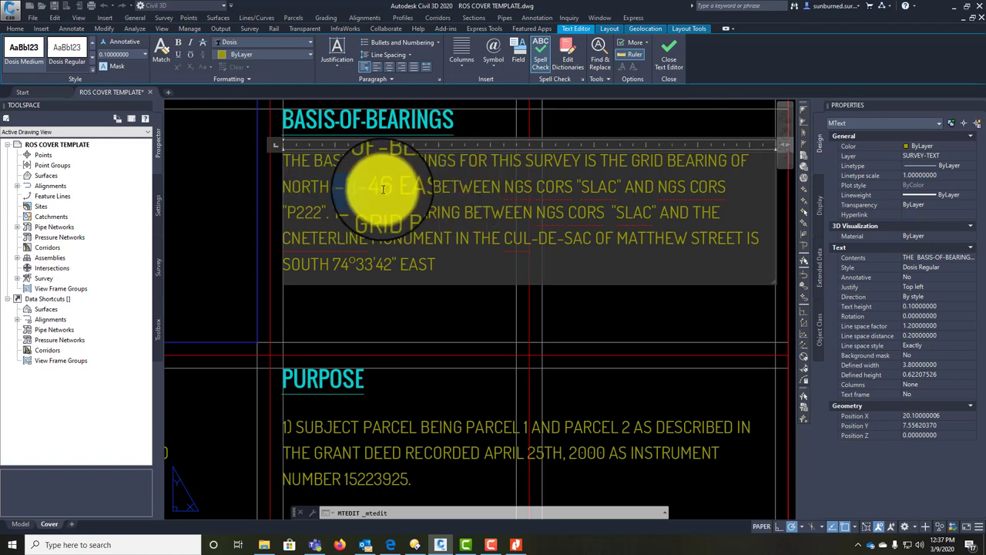
pyautogui.write('XXXXXX')
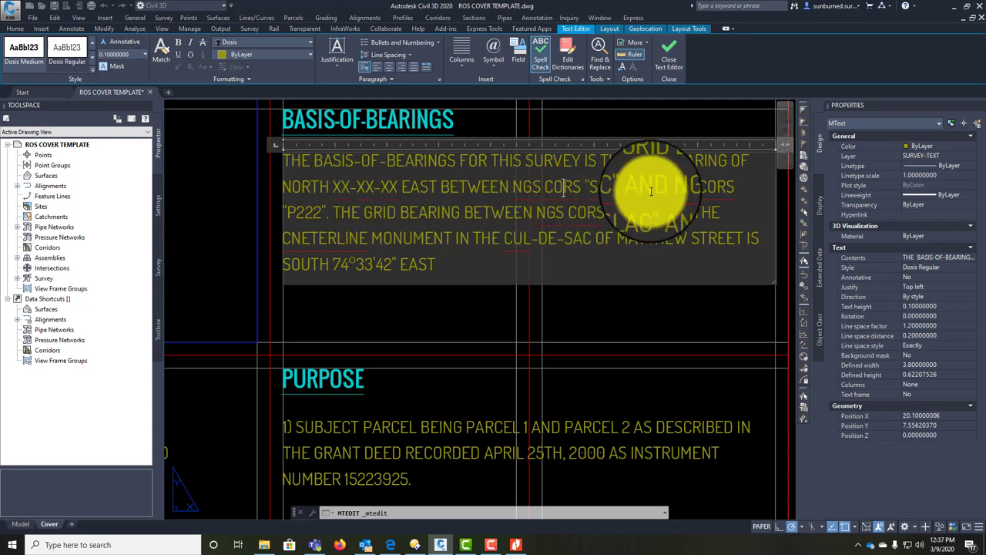
pyautogui.moveTo(596, 187); pyautogui.dragTo(624, 189)
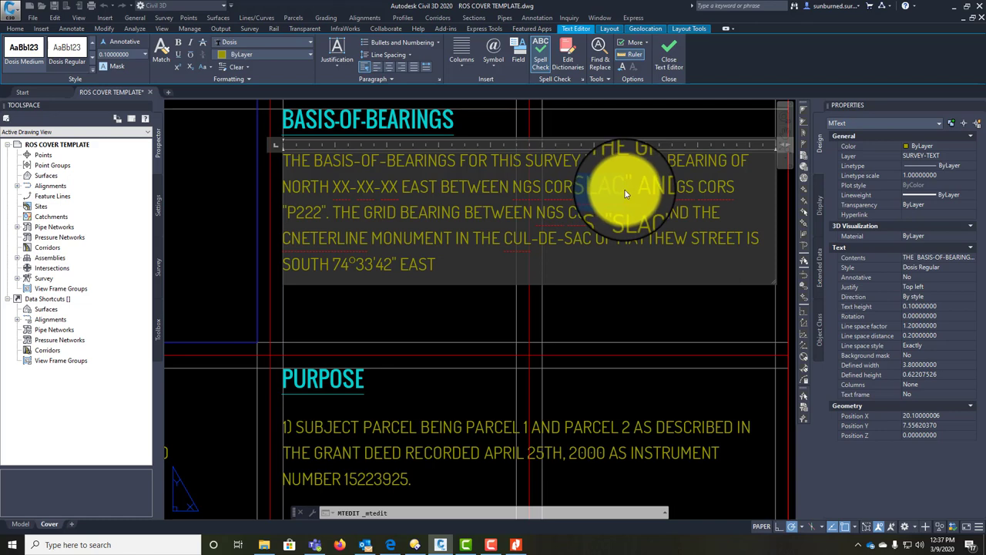
pyautogui.write('XXX')
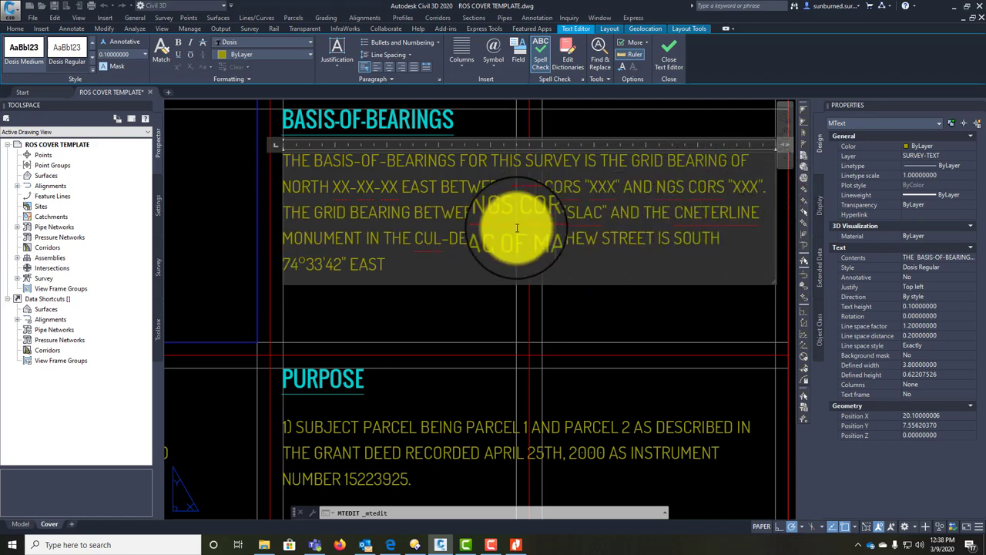
pyautogui.moveTo(418, 269); pyautogui.dragTo(275, 209)
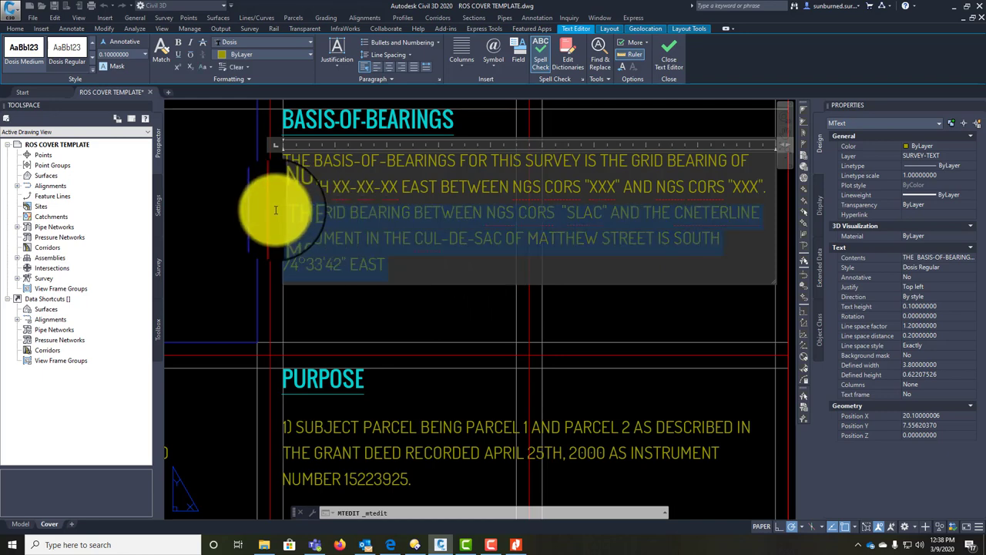
pyautogui.press('Delete')
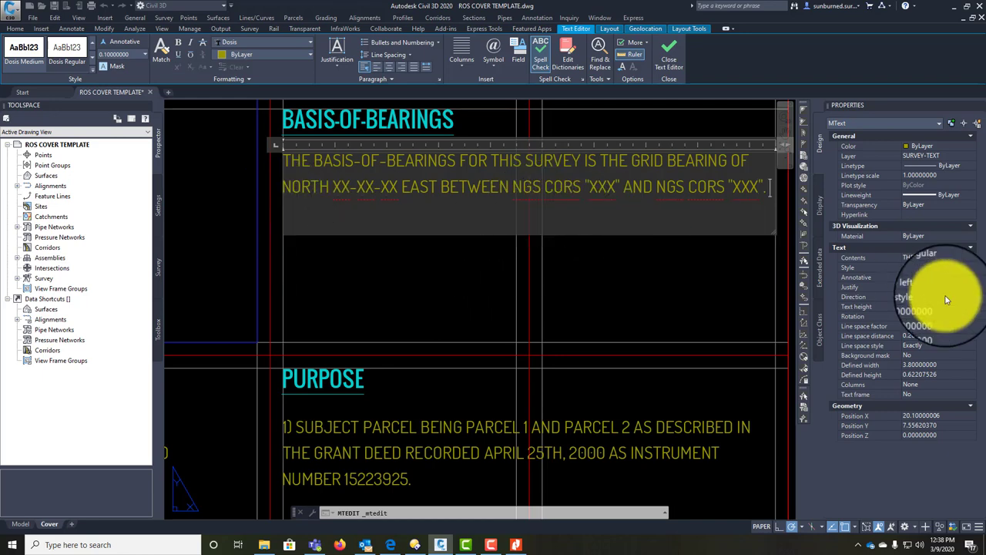
pyautogui.click(652, 208)
# Step: Rewrite the Purpose note to cover Section 11's west line and the parallel 20' wide access easement
pyautogui.moveTo(488, 331); pyautogui.dragTo(485, 193, button='middle')
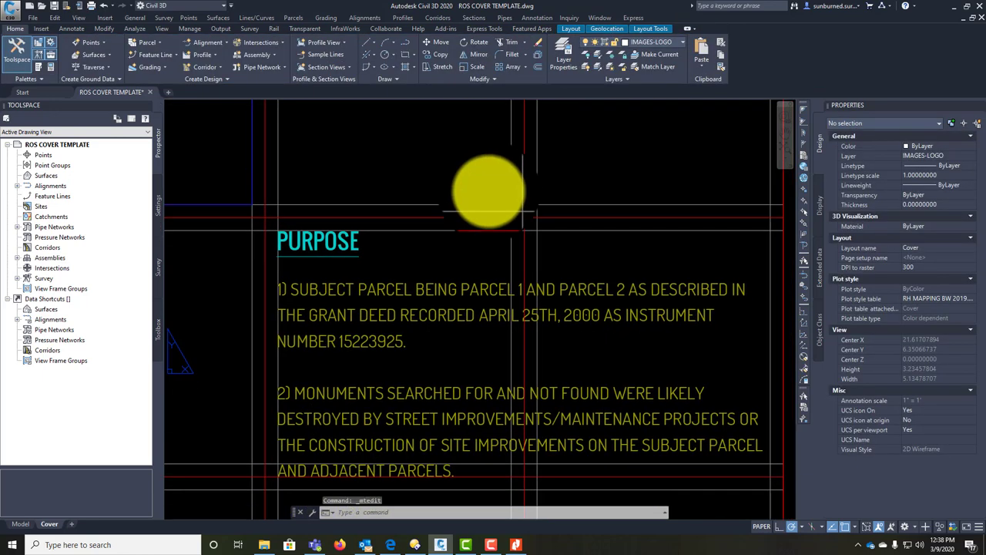
pyautogui.scroll(-3, 418, 253)
pyautogui.scroll(3, 447, 227)
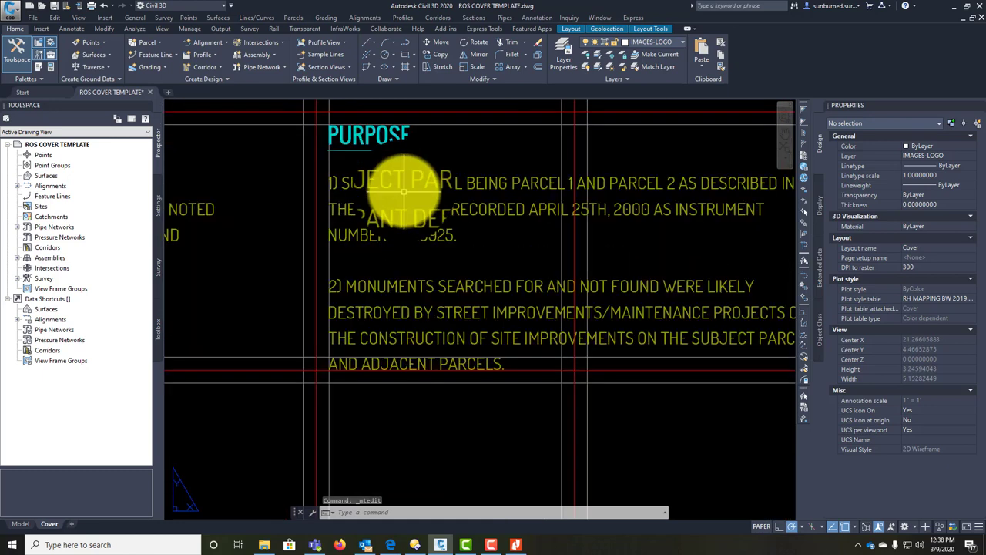
pyautogui.click(406, 183)
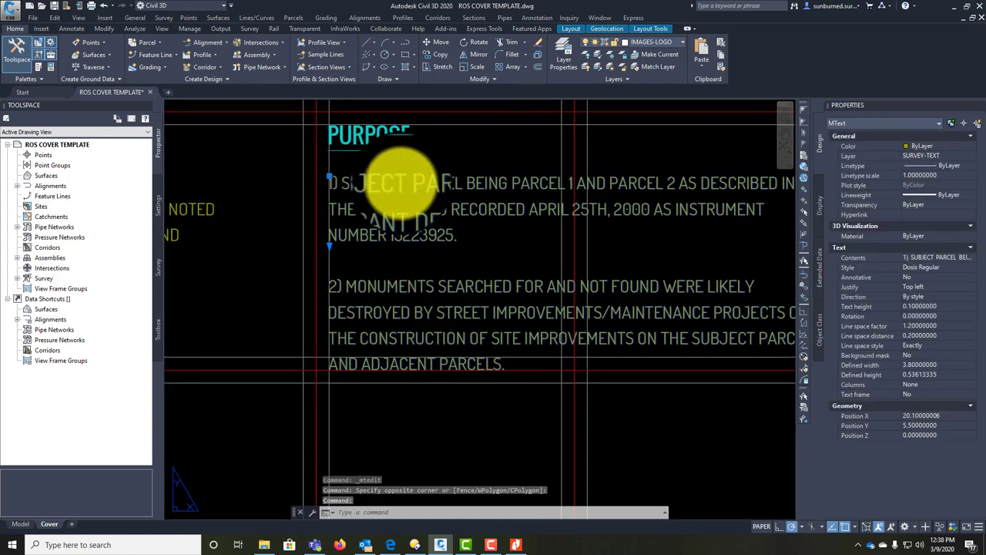
pyautogui.doubleClick(434, 360)
pyautogui.moveTo(498, 360); pyautogui.dragTo(324, 177)
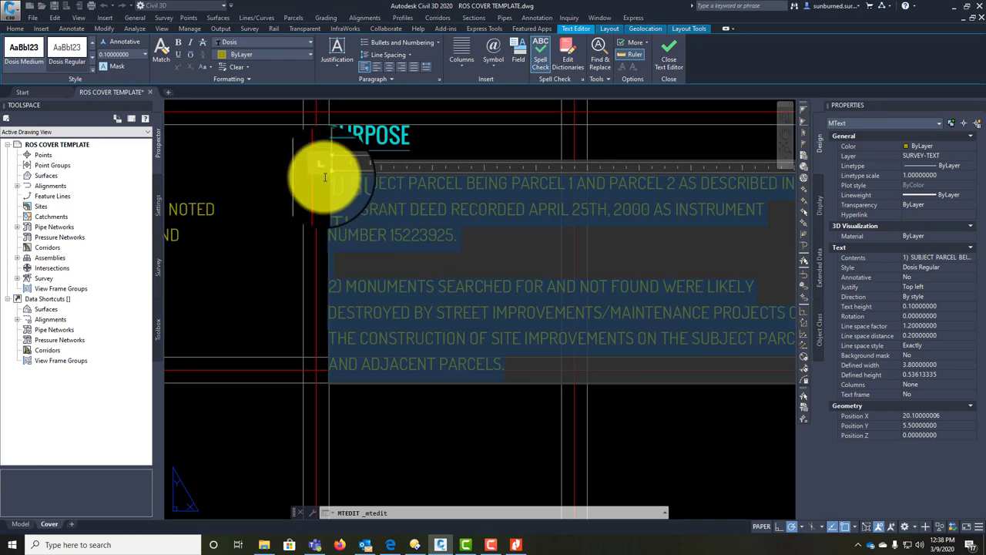
pyautogui.write('THE')
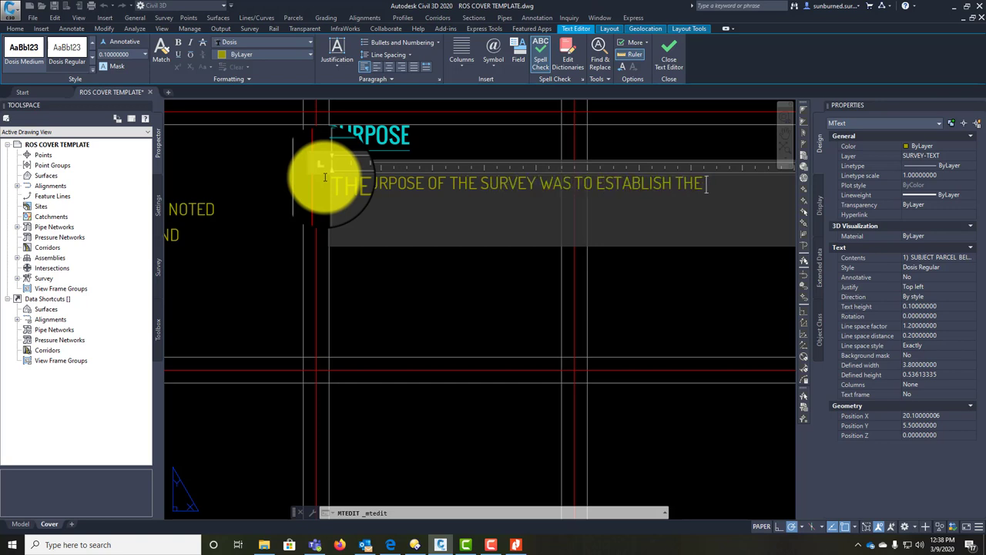
pyautogui.write('ECTION')
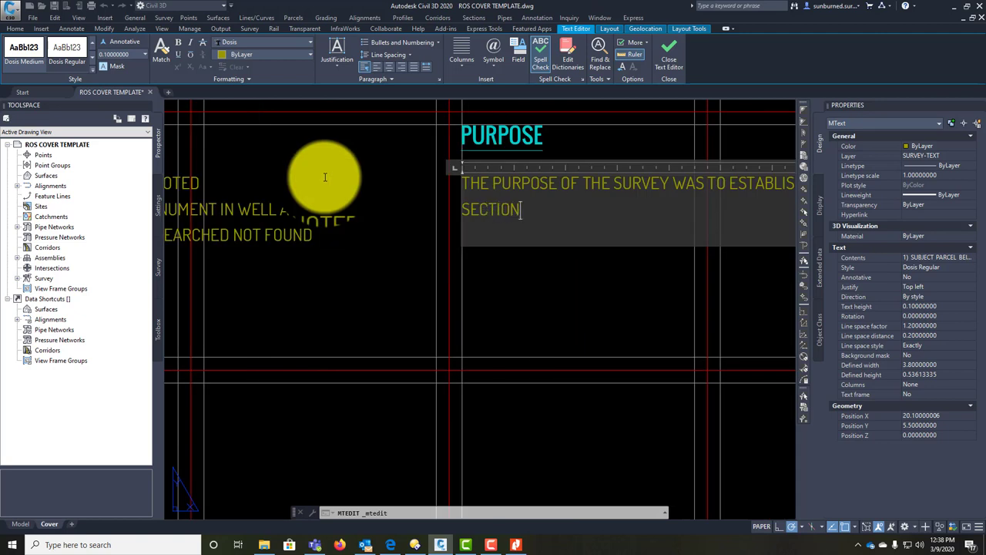
pyautogui.write(' 11 AND THE')
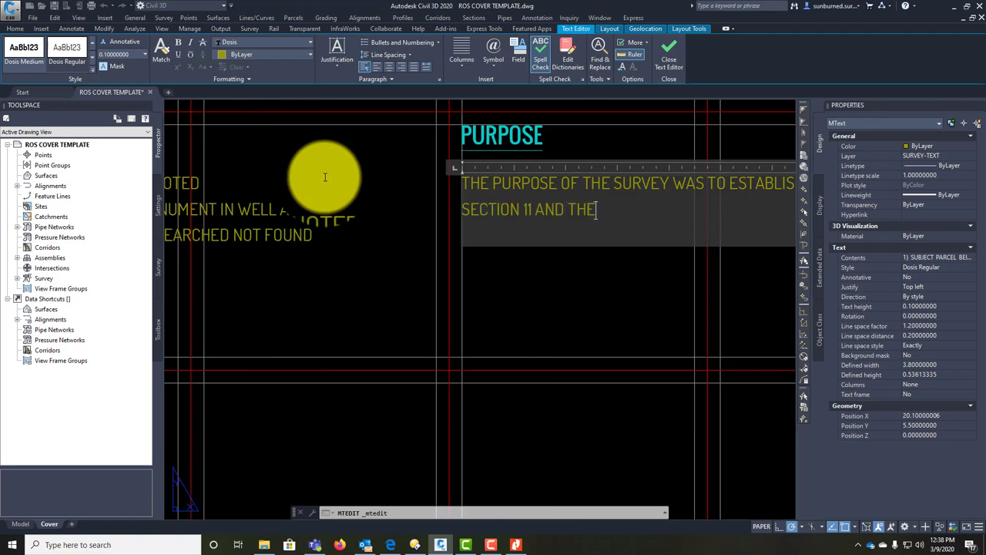
pyautogui.write(" 20' WIDE ACCESS EASEMENT")
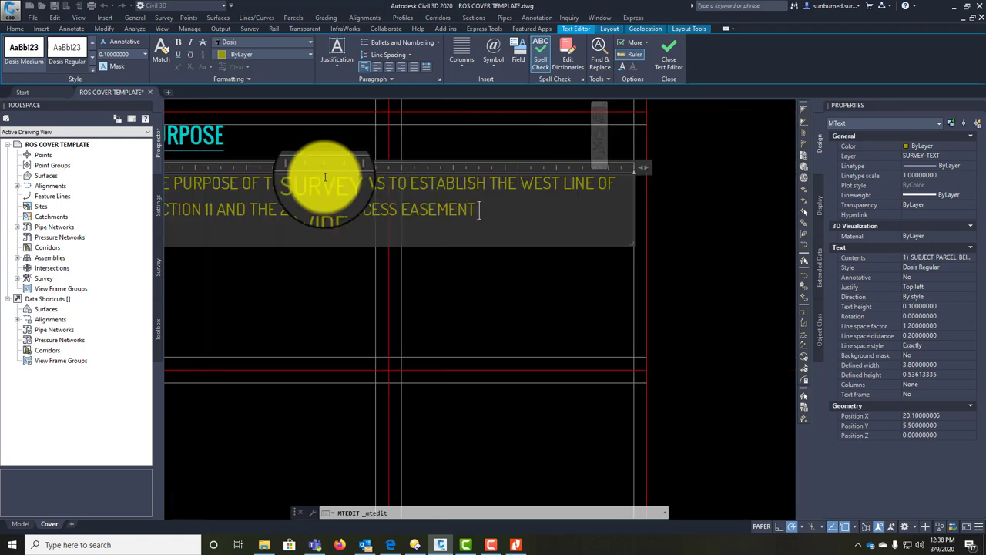
pyautogui.write(' RUNNING PARAL')
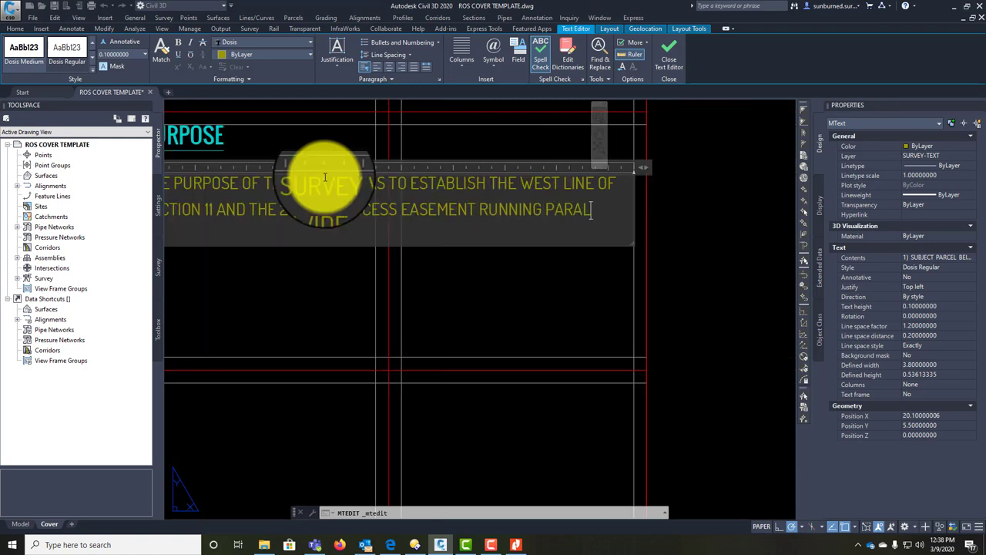
pyautogui.write('LEL TO THE SE')
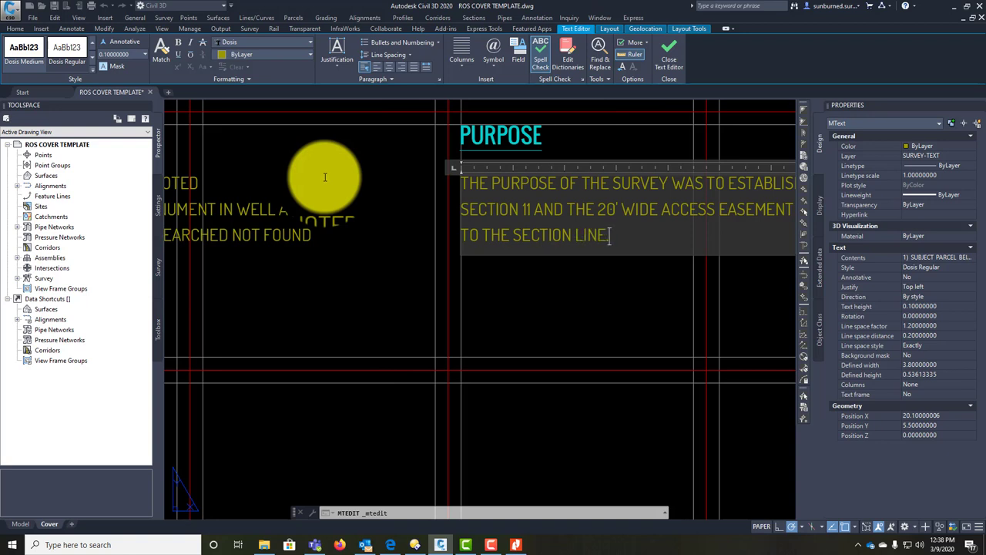
pyautogui.moveTo(656, 315); pyautogui.dragTo(413, 319, button='middle')
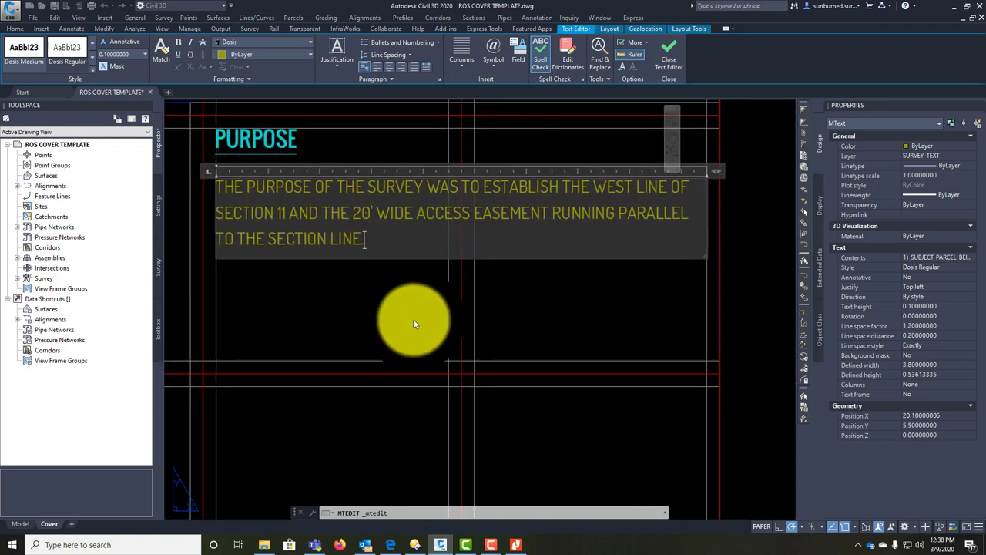
# Step: Add a Purpose paragraph: the map is filed under Section XXXX because PLSS corners were established
pyautogui.press('Return')
pyautogui.press('Return')
pyautogui.write('THE')
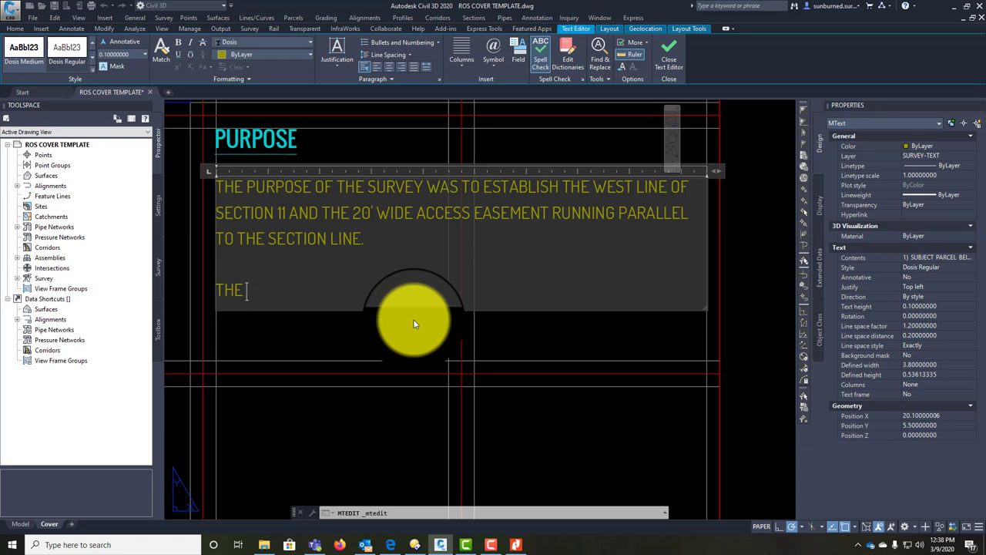
pyautogui.write('MAP IS BEI')
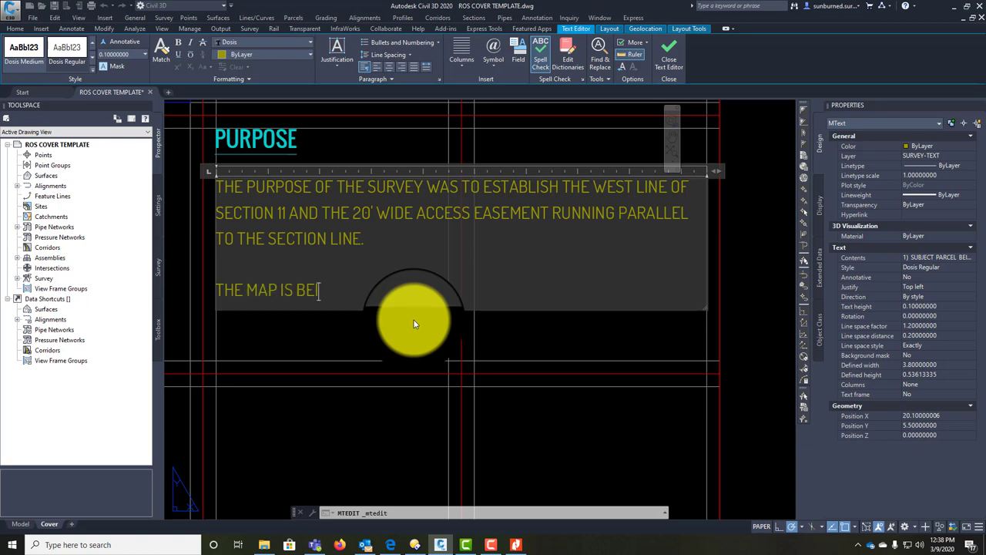
pyautogui.write('NG FILED TO COMPLY')
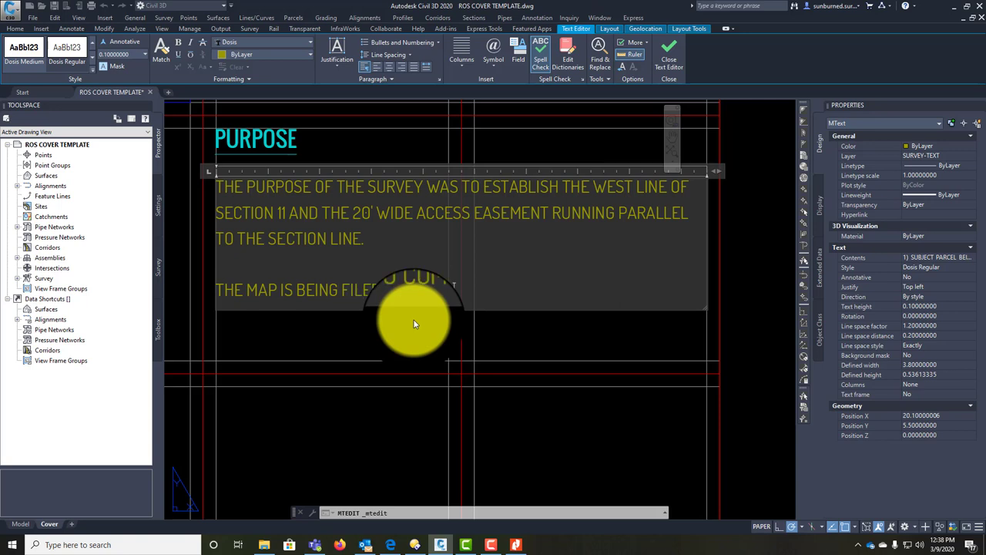
pyautogui.write(' WITH THE REQUIREMENTS')
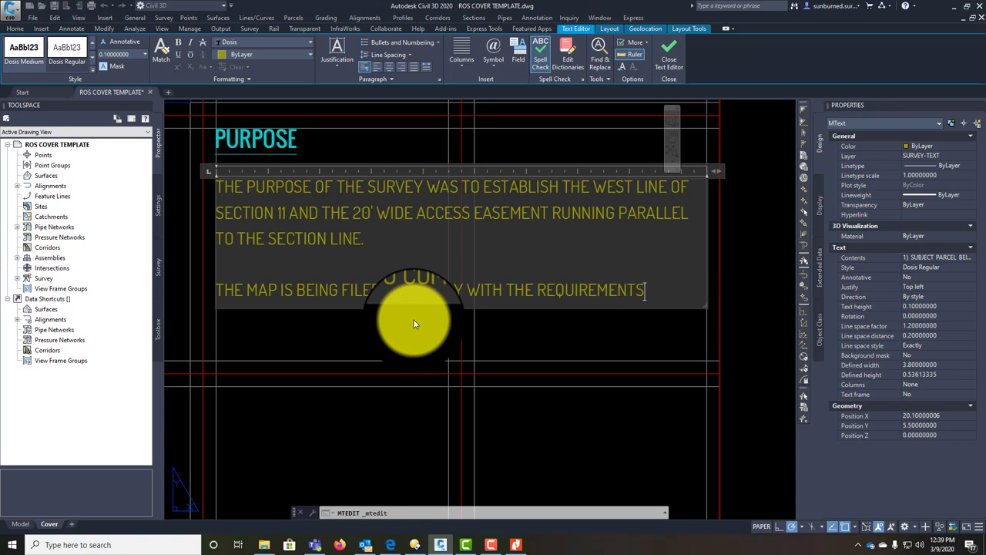
pyautogui.write(' OF SECTION X')
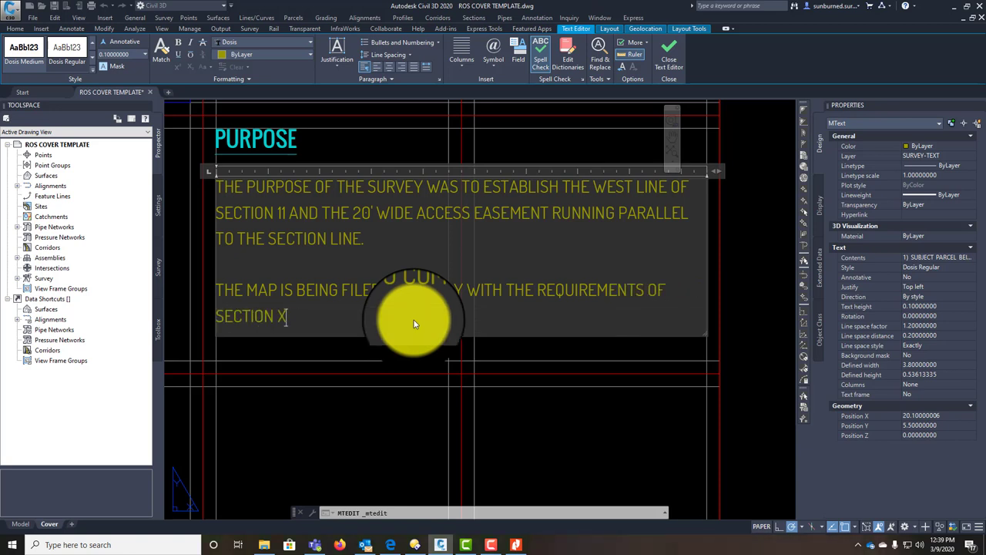
pyautogui.write('XXX OF THE CALI')
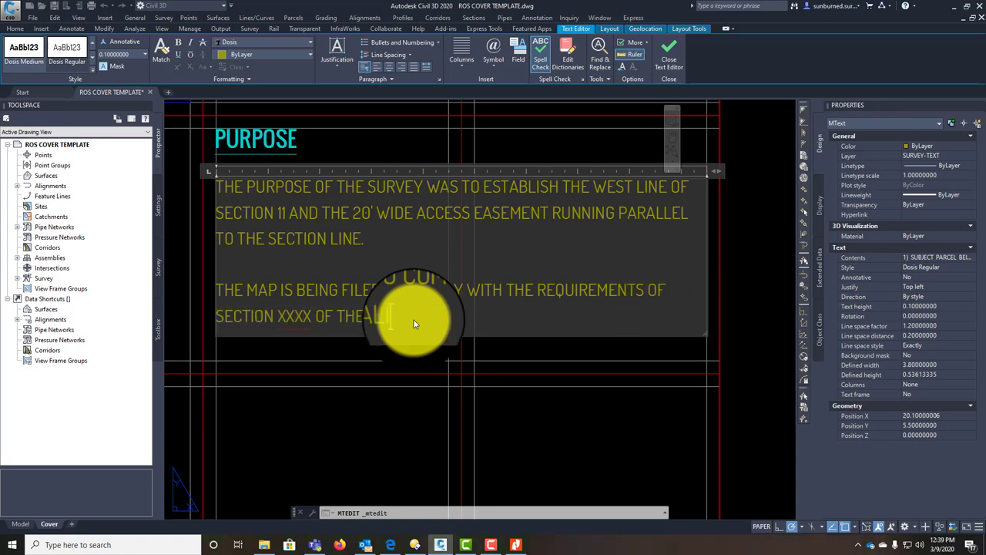
pyautogui.write('FORNIA BUSINESS AND')
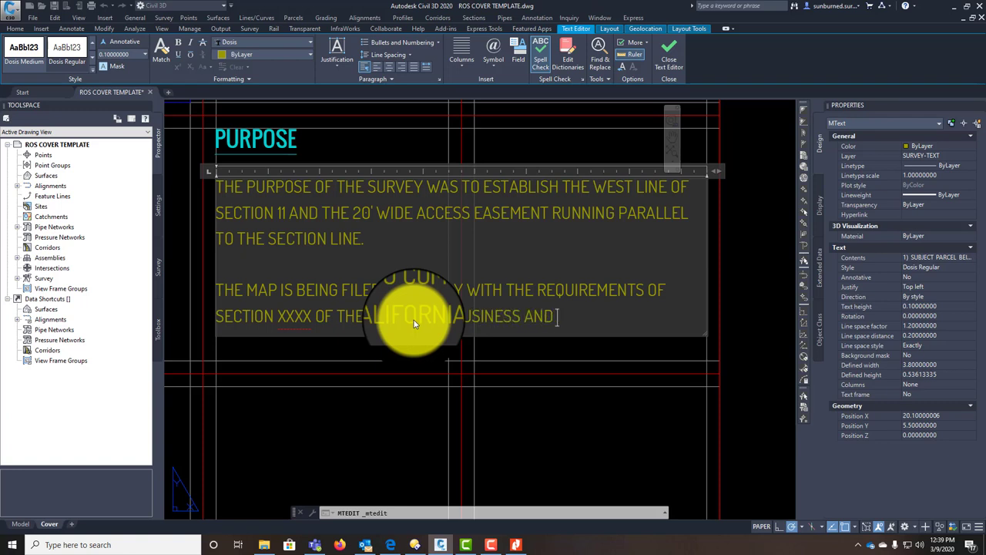
pyautogui.write(' PROFESSION CODE')
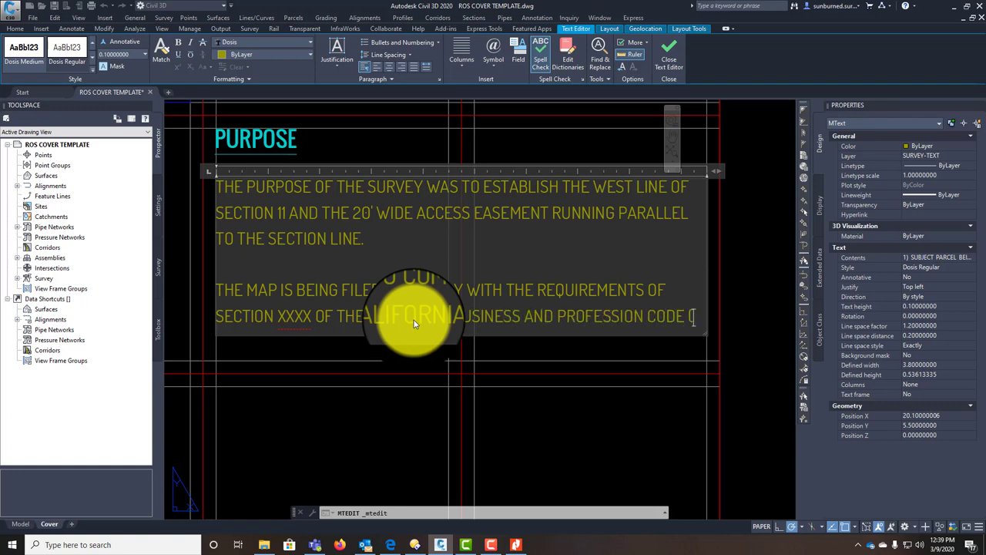
pyautogui.write(' (LAND SURVEYORS AC')
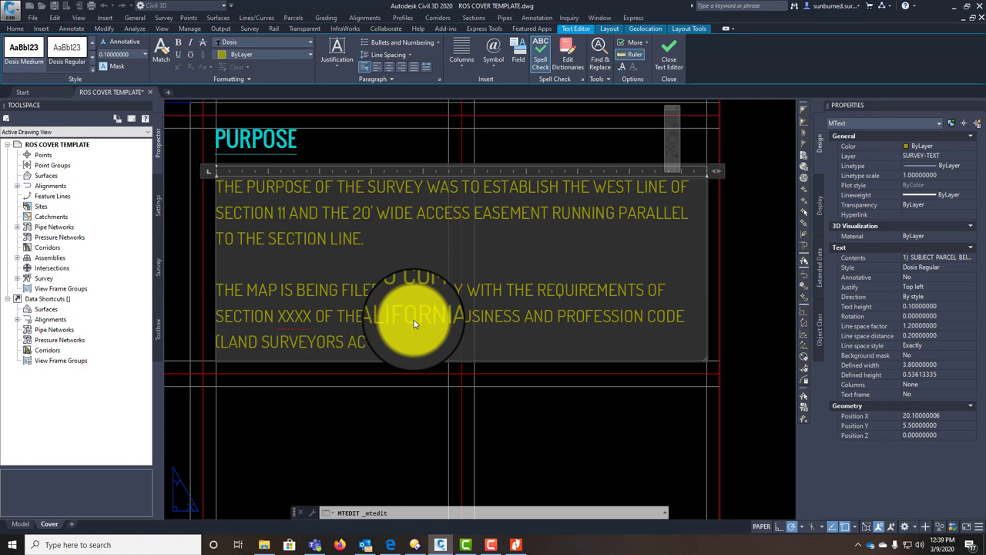
pyautogui.write('T) WHICH PUIRES THE FILING OF A')
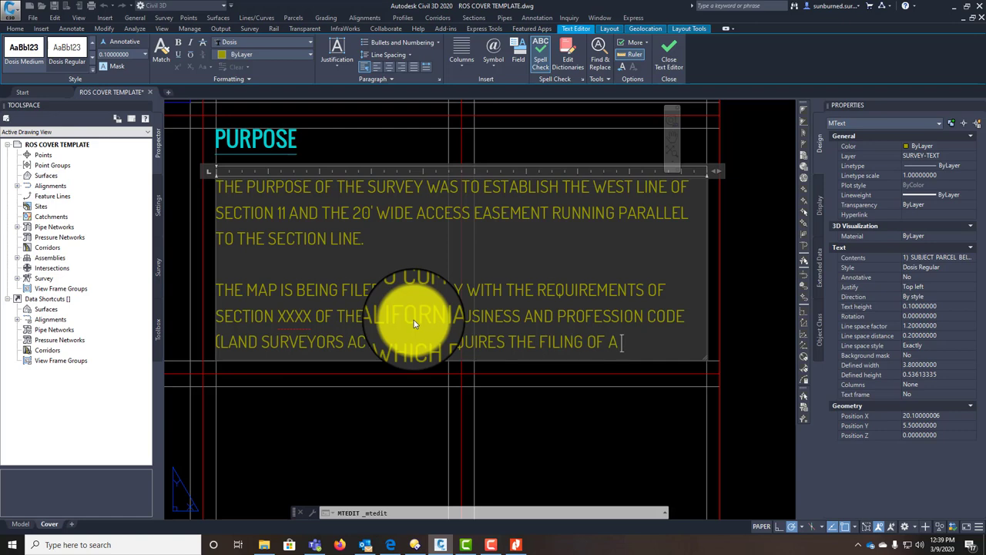
pyautogui.press('BackSpace')
pyautogui.press('BackSpace')
pyautogui.press('BackSpace')
pyautogui.press('BackSpace')
pyautogui.press('BackSpace')
pyautogui.press('BackSpace')
pyautogui.press('BackSpace')
pyautogui.press('BackSpace')
pyautogui.press('BackSpace')
pyautogui.press('BackSpace')
pyautogui.press('BackSpace')
pyautogui.press('BackSpace')
pyautogui.press('BackSpace')
pyautogui.press('BackSpace')
pyautogui.press('BackSpace')
pyautogui.press('BackSpace')
pyautogui.press('BackSpace')
pyautogui.press('BackSpace')
pyautogui.press('BackSpace')
pyautogui.press('BackSpace')
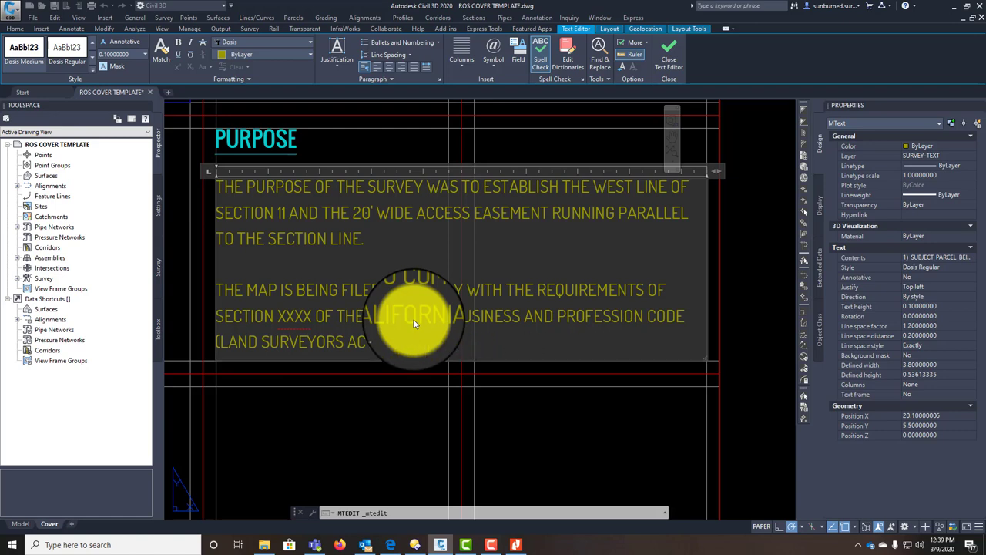
pyautogui.write('T) THIS SF')
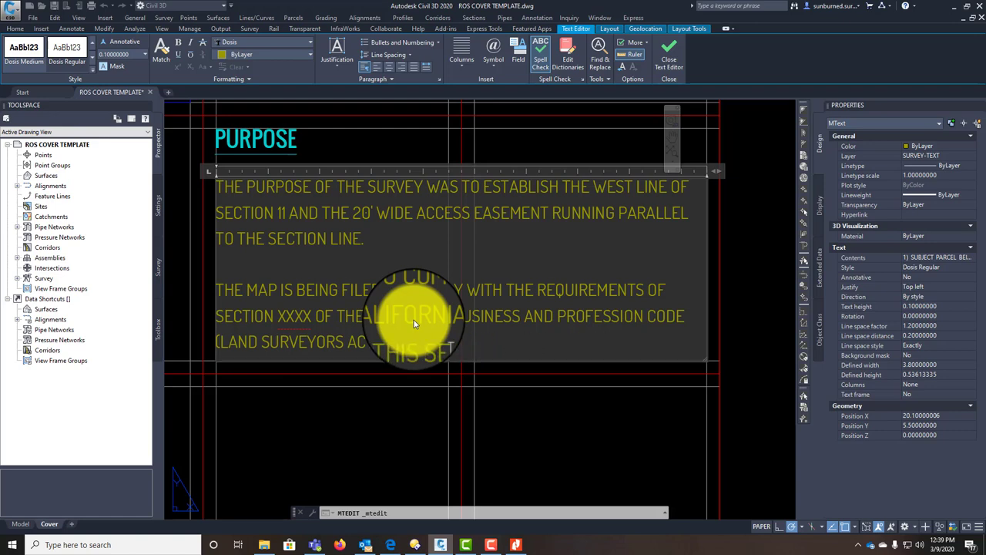
pyautogui.write('ON REQUIRES A LAND S')
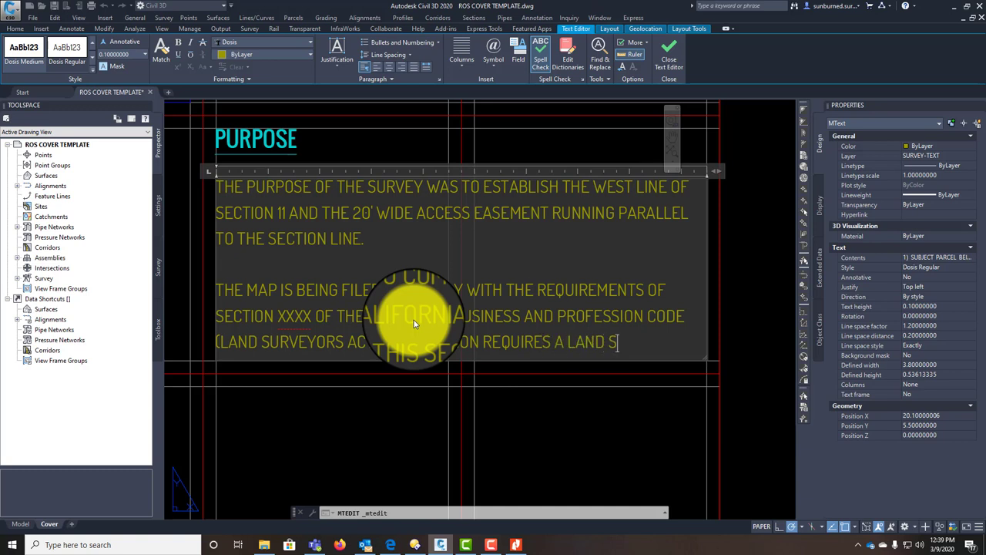
pyautogui.write('URVEYOR TO FILE A R')
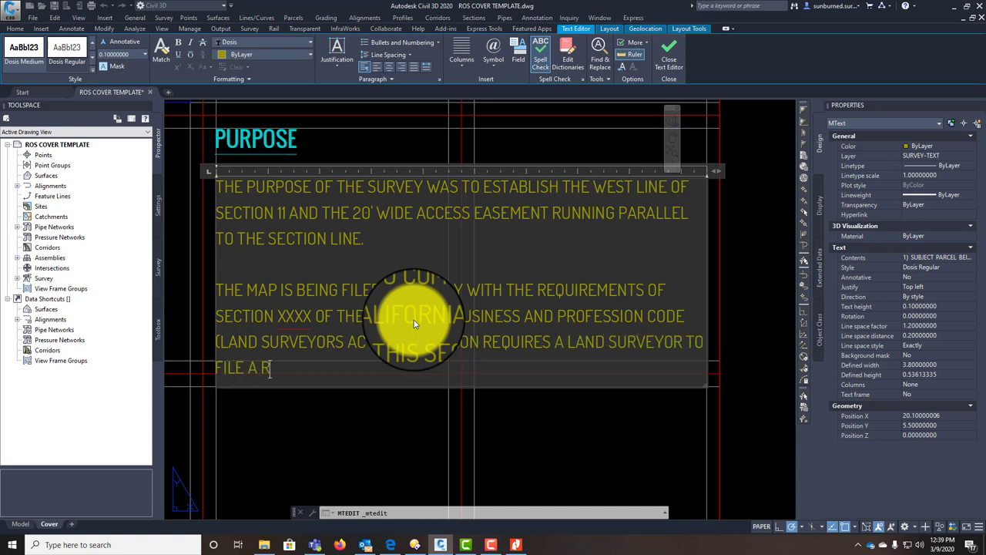
pyautogui.write('ECORD-OF-SURV')
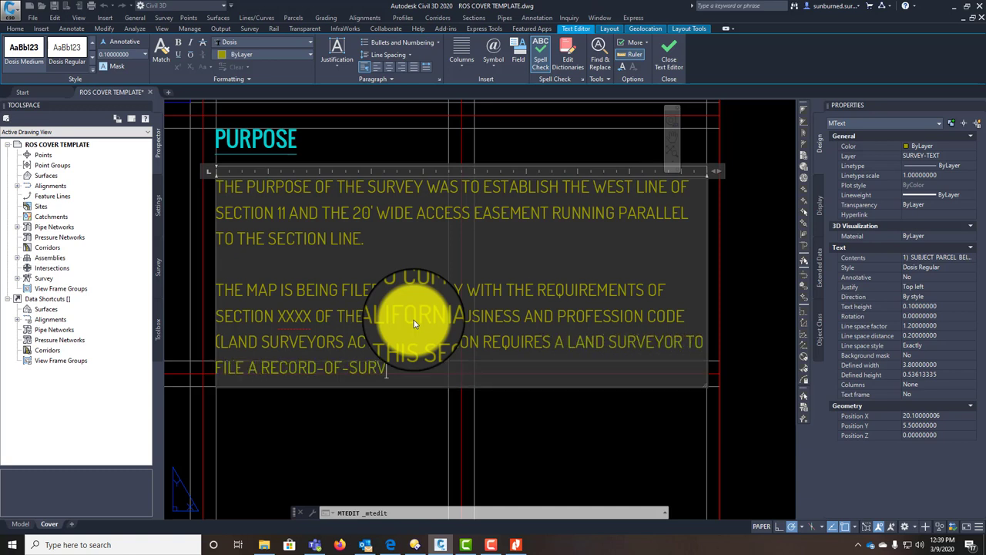
pyautogui.write('EY MAP IF HE EST')
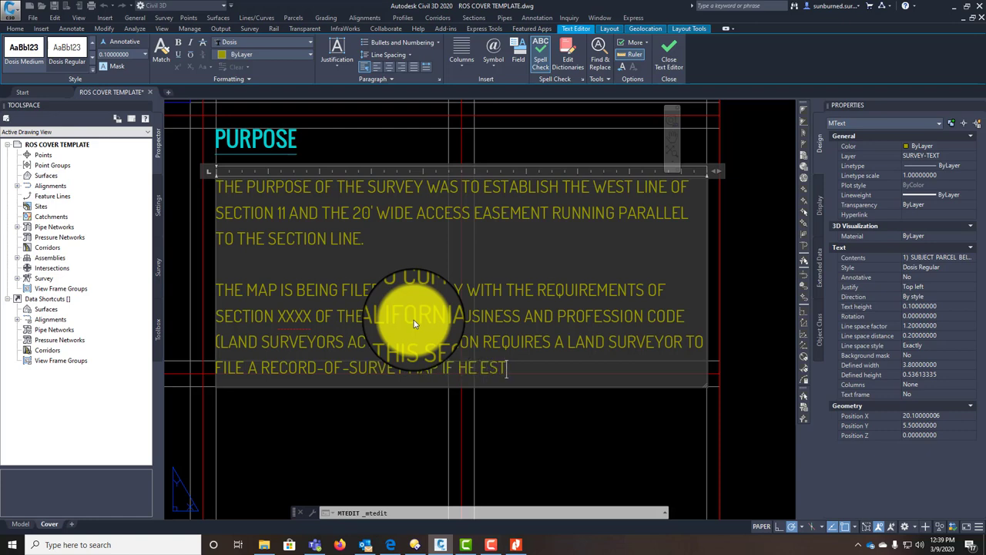
pyautogui.write('ABLISHED THE P')
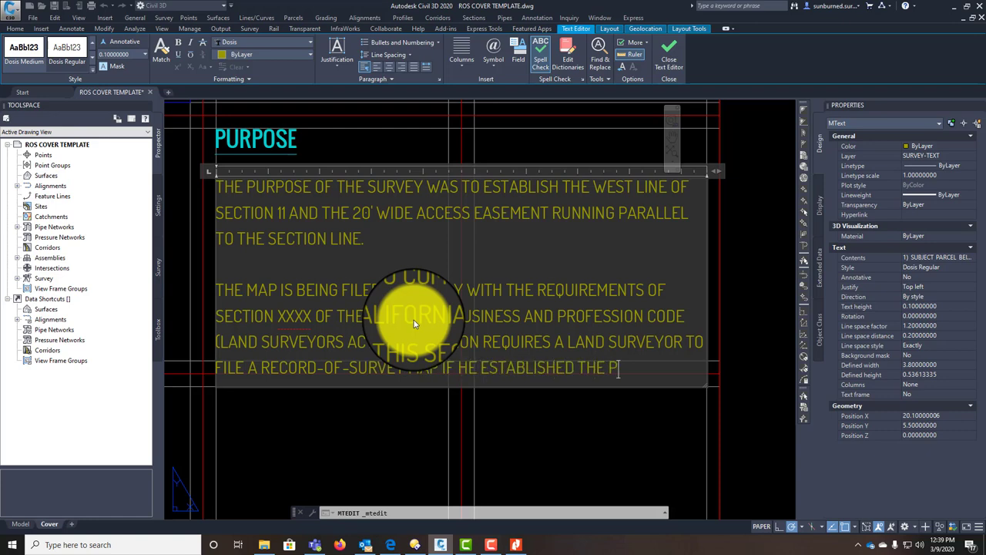
pyautogui.write('OSITION OF PLS')
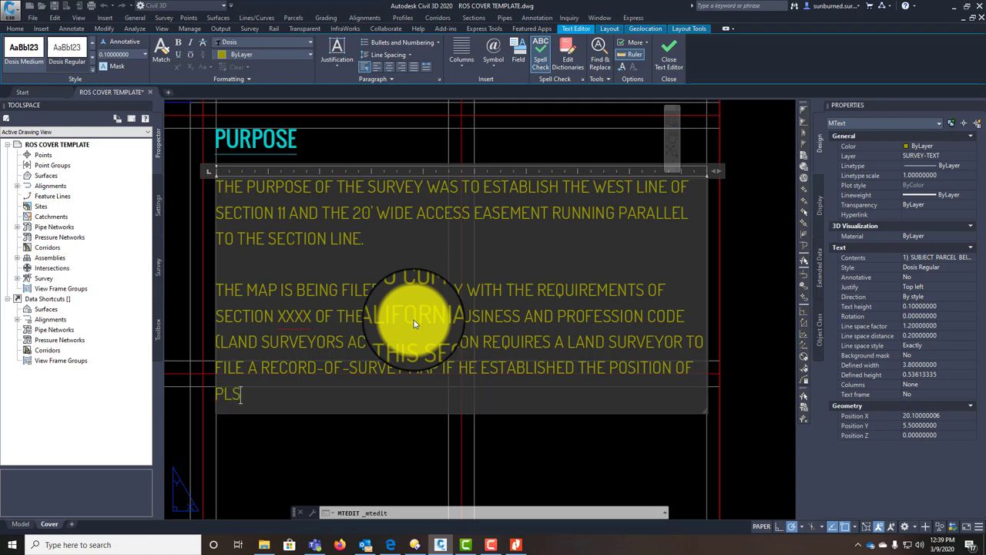
pyautogui.write('S SECTION CORNERS.')
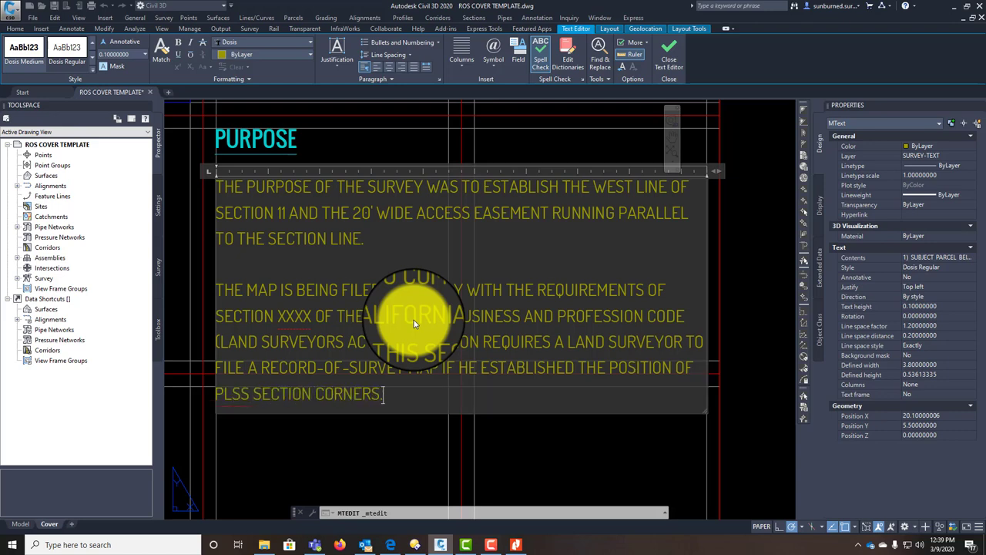
pyautogui.click(409, 443)
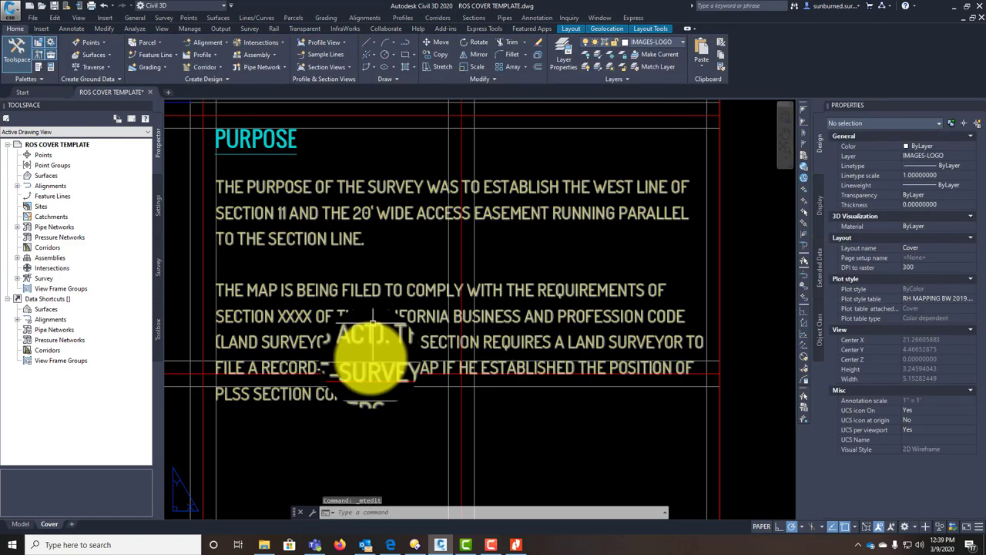
# Step: Append to the Purpose note that this survey established and monumented the northwest and southwest corners of Section 11
pyautogui.click(375, 378)
pyautogui.click(378, 399)
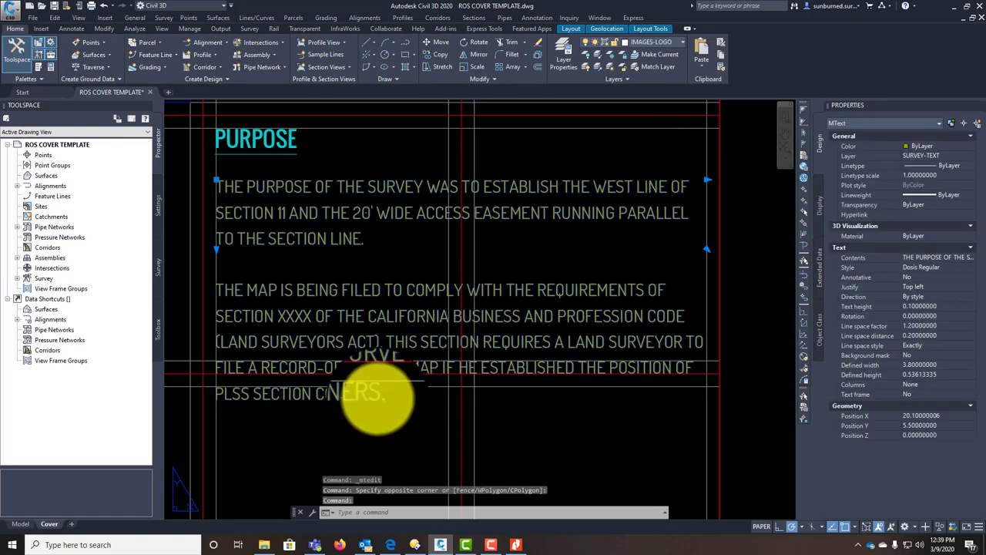
pyautogui.doubleClick(377, 397)
pyautogui.write('T')
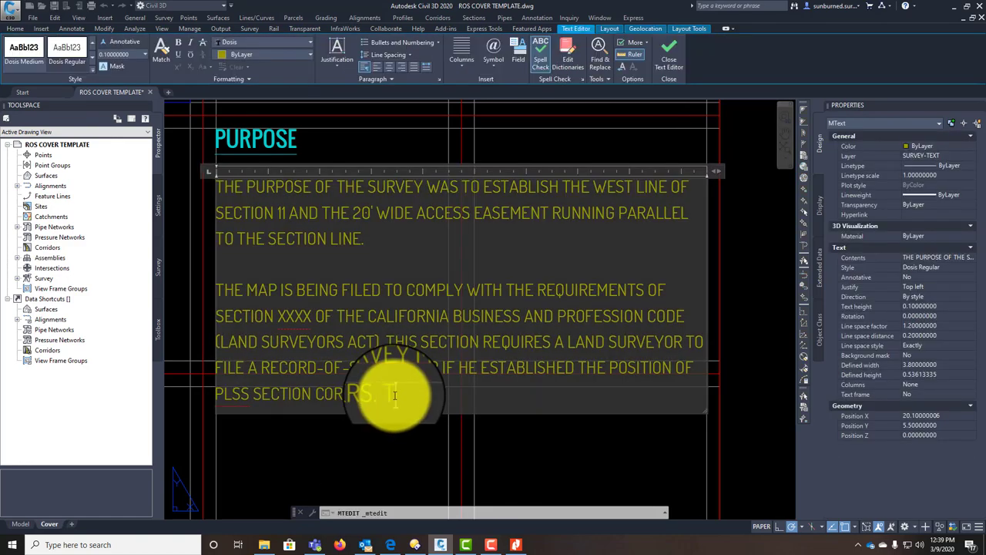
pyautogui.write('HIS SURVEY ESTABLISH')
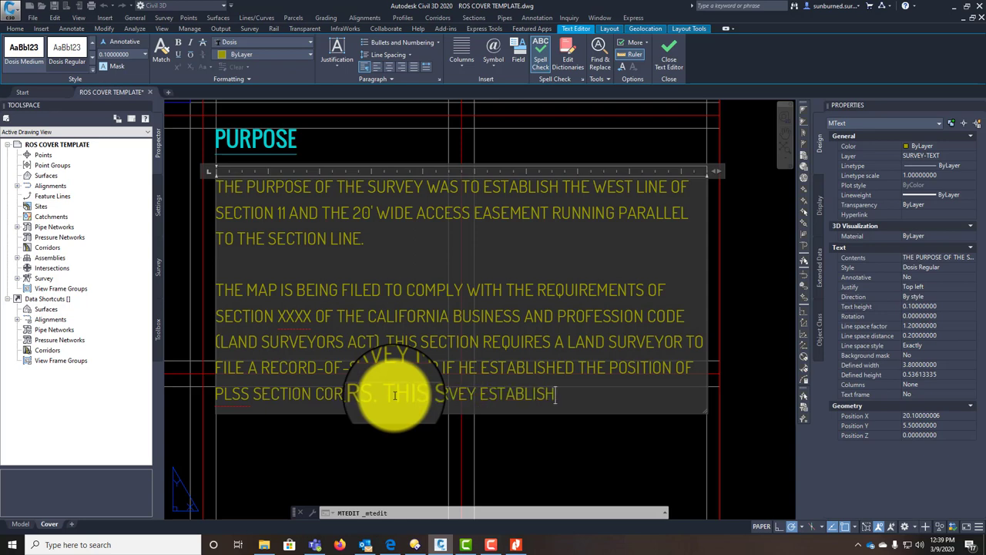
pyautogui.write('ED THE NORTH')
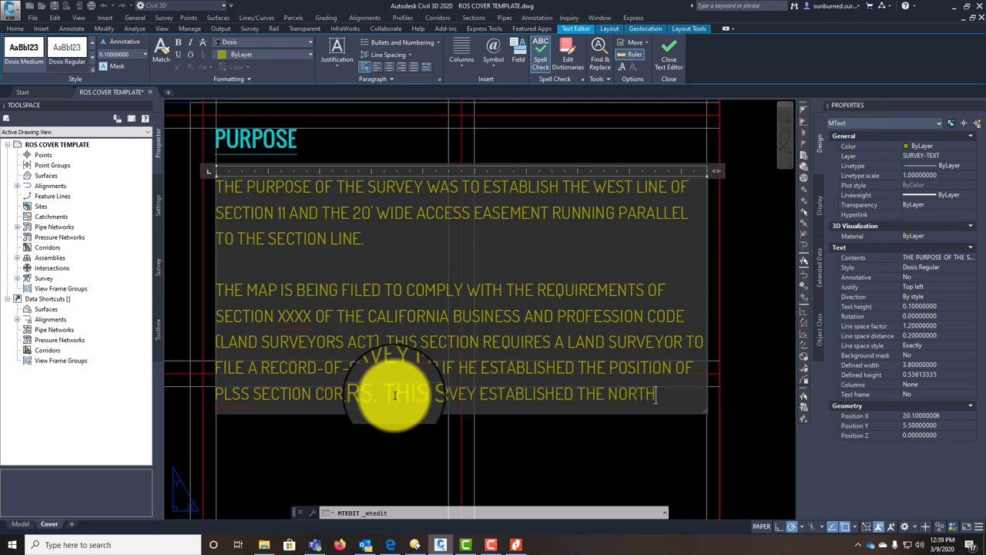
pyautogui.write('WEST AND SOUTYH')
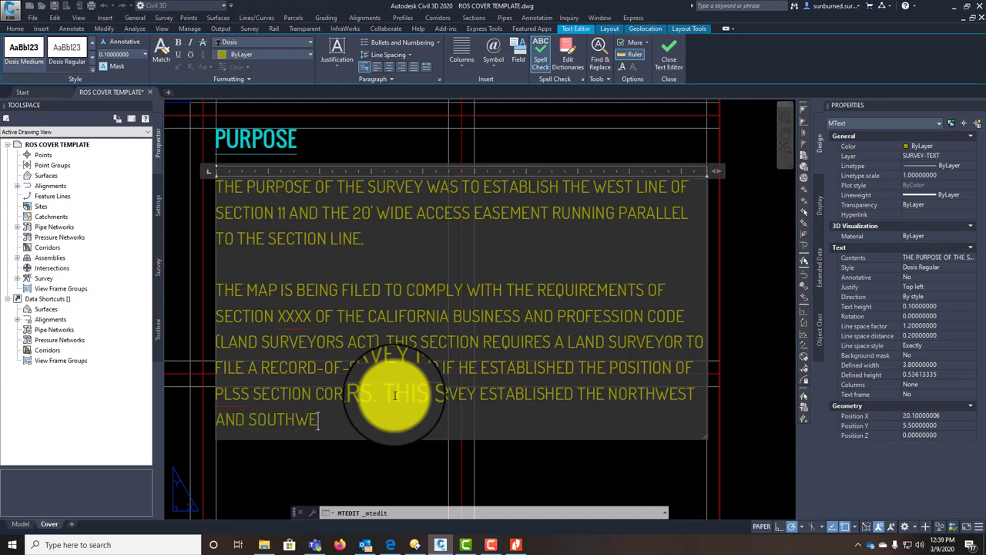
pyautogui.write('WEST CORNERS OF')
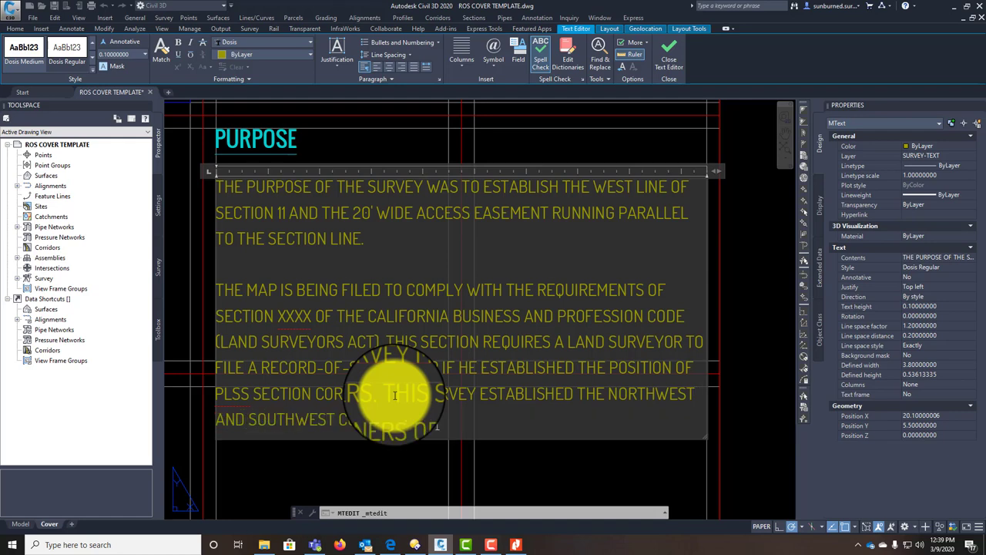
pyautogui.write(' SECTION 11.')
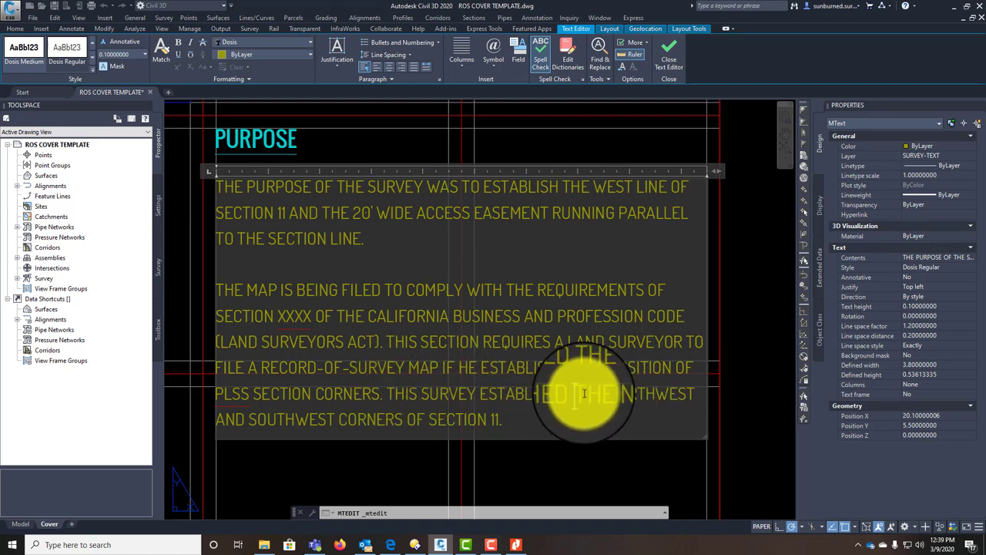
pyautogui.write('AND MONUMENT ')
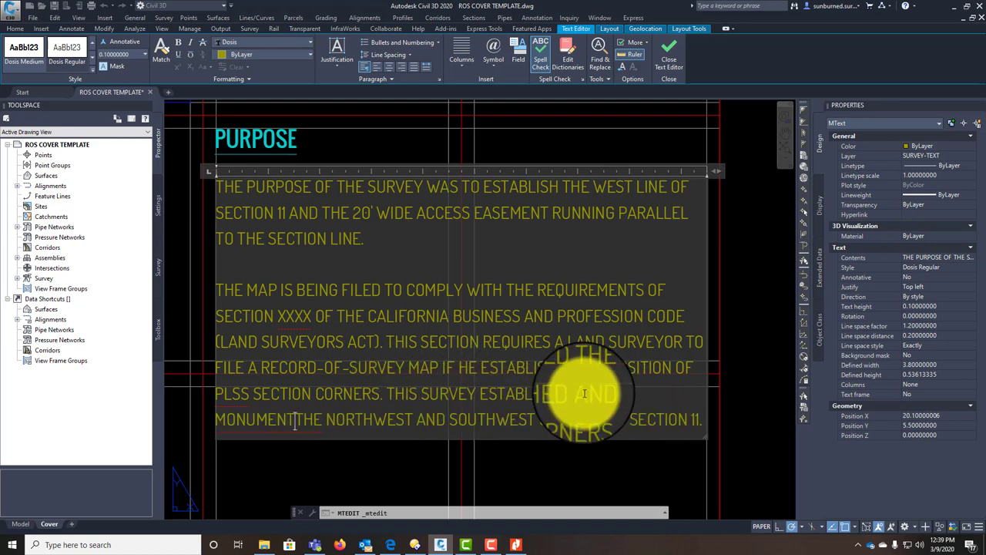
pyautogui.write('ED')
pyautogui.click(654, 486)
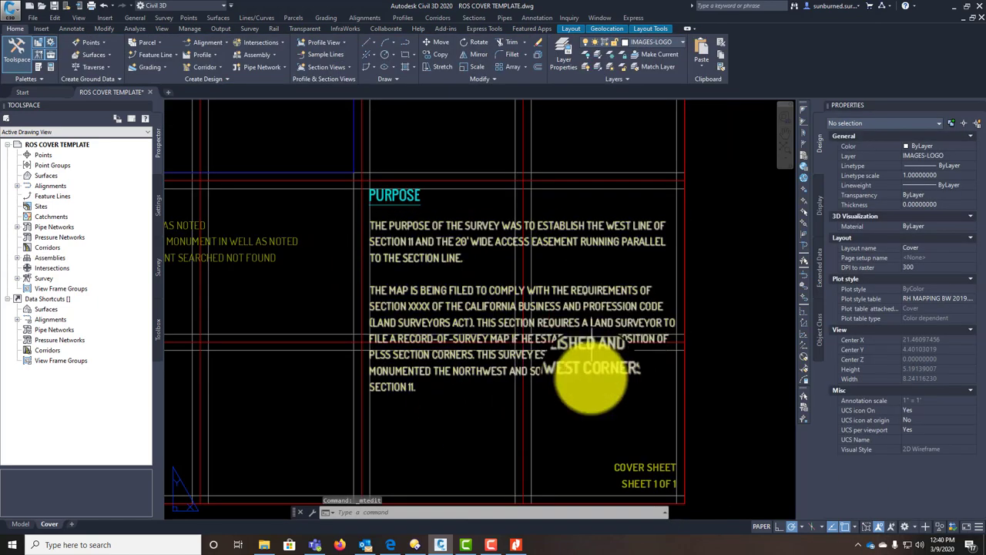
# Step: Change the sheet label to read SHEET 1 OF 2
pyautogui.moveTo(589, 383); pyautogui.dragTo(562, 330, button='middle')
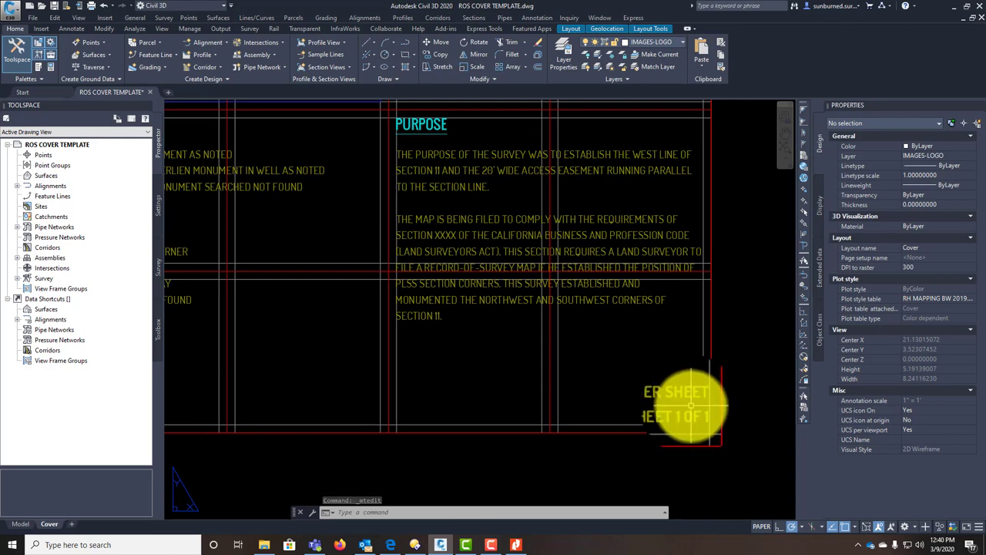
pyautogui.scroll(4, 689, 406)
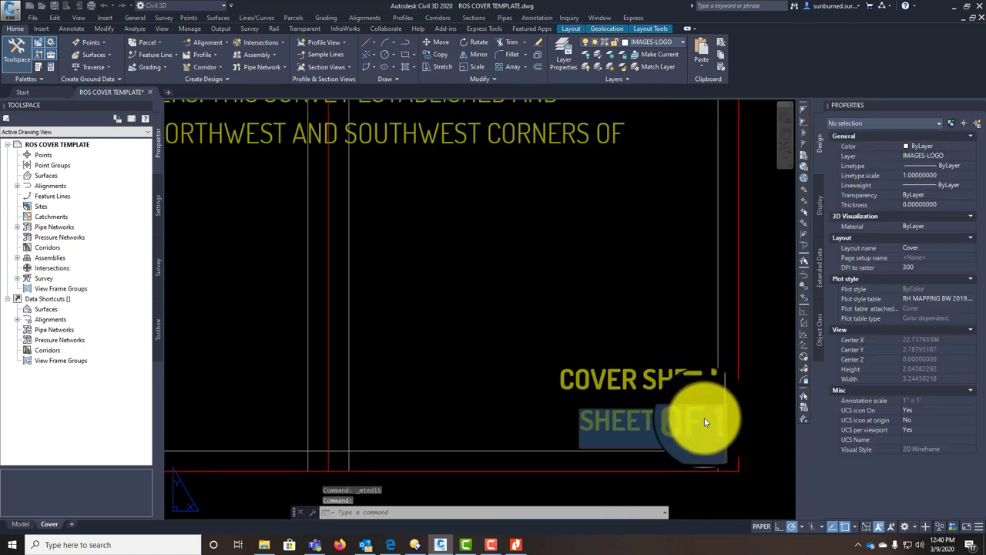
pyautogui.doubleClick(704, 422)
pyautogui.press('BackSpace')
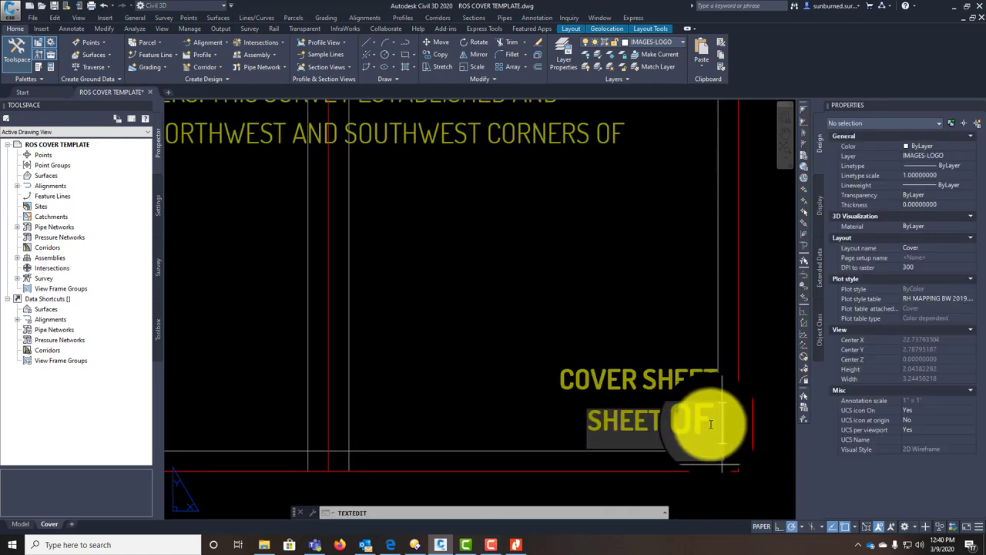
pyautogui.write('2')
pyautogui.click(660, 326)
pyautogui.scroll(-3, 570, 312)
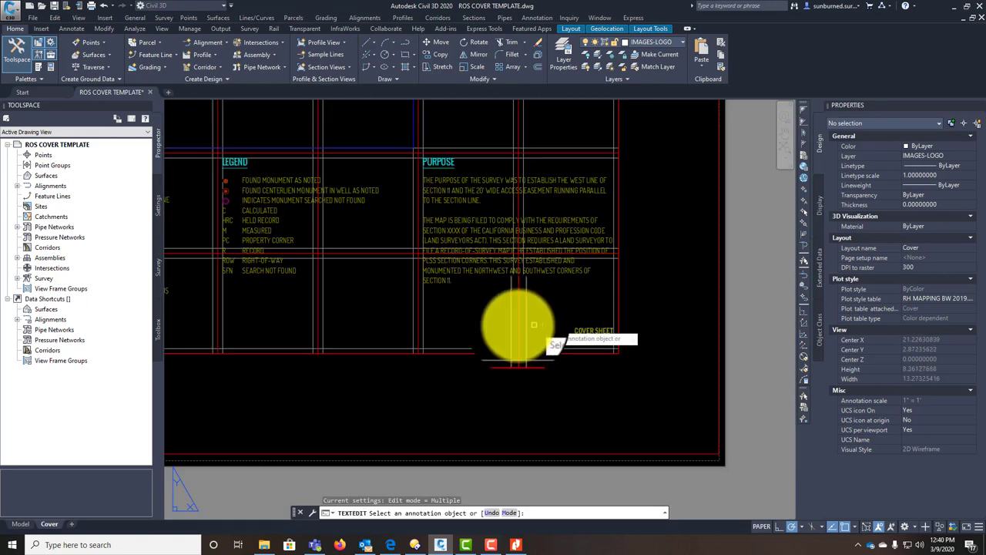
pyautogui.press('Escape')
# Step: Pan and zoom over to the LINETYPES legend column
pyautogui.scroll(-3, 611, 418)
pyautogui.scroll(3, 598, 418)
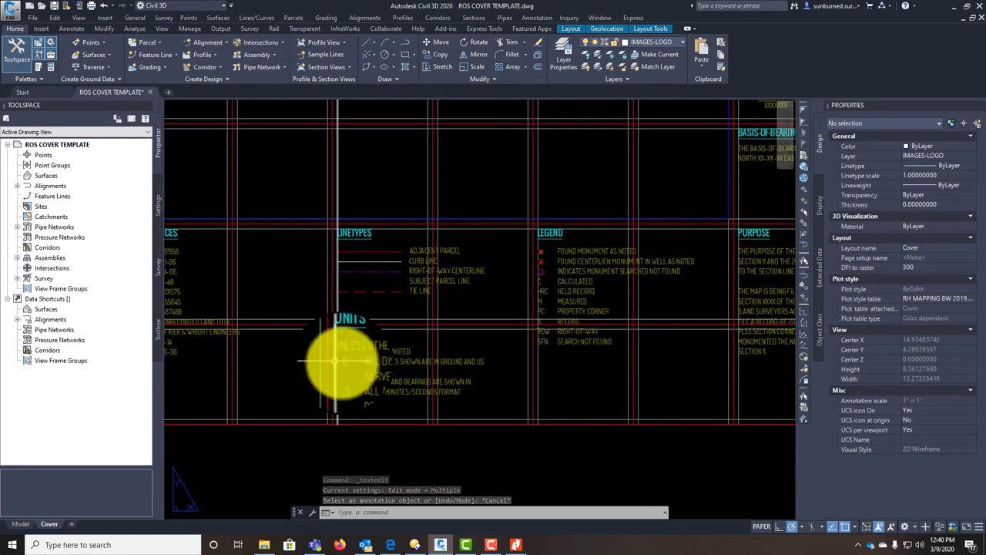
pyautogui.moveTo(334, 361); pyautogui.dragTo(423, 396, button='middle')
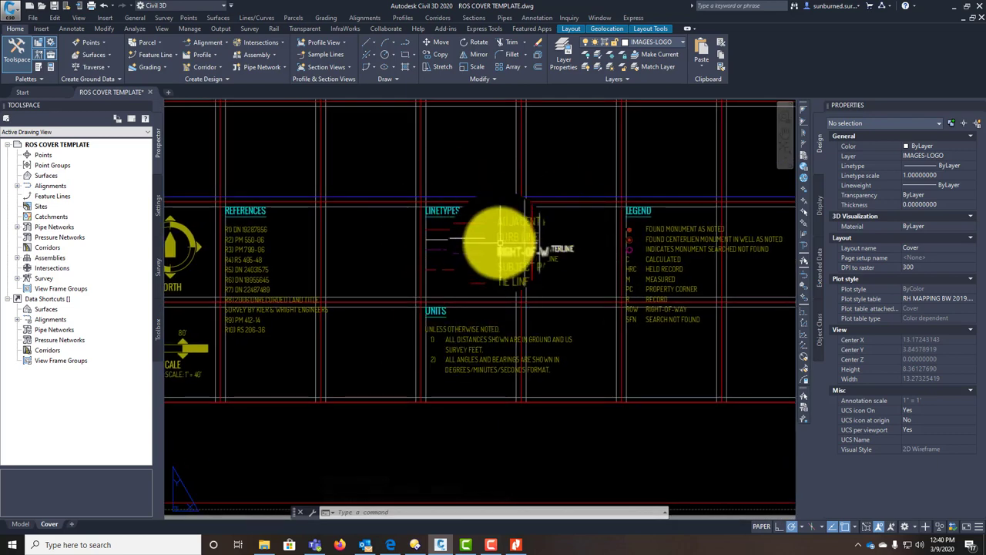
pyautogui.scroll(4, 499, 242)
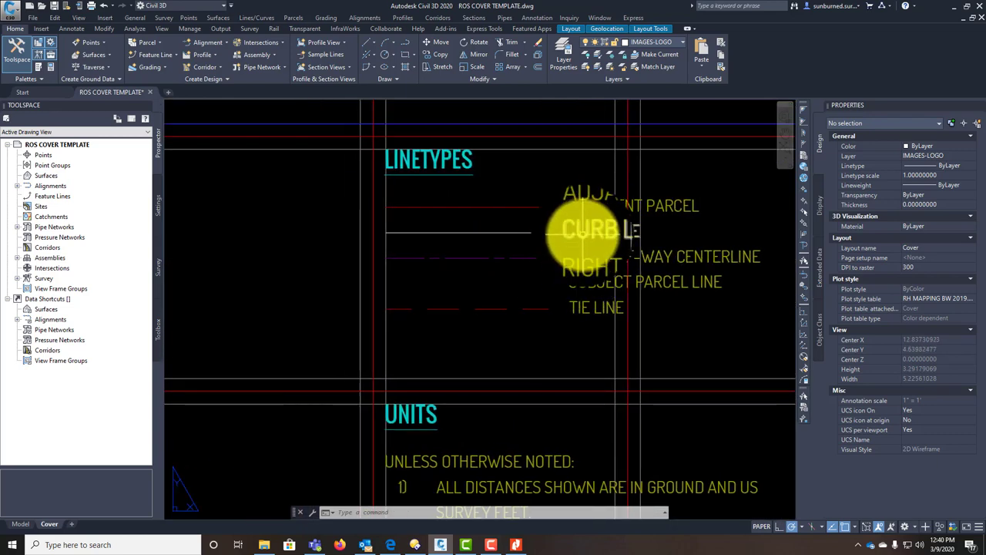
# Step: Rename the CURB LINE legend entry to PLSS SECTION LINE
pyautogui.doubleClick(572, 231)
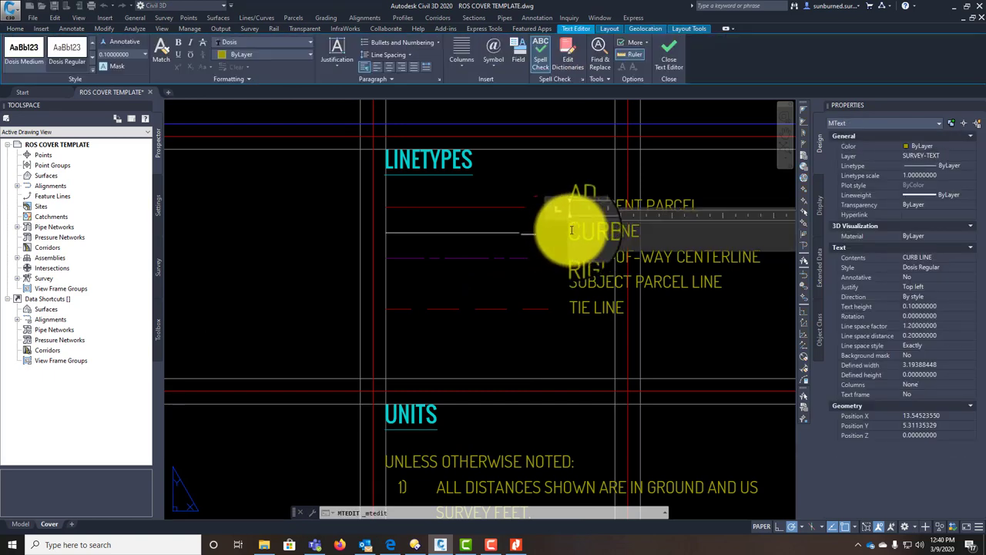
pyautogui.moveTo(571, 230); pyautogui.dragTo(721, 241)
pyautogui.write('PLSS S')
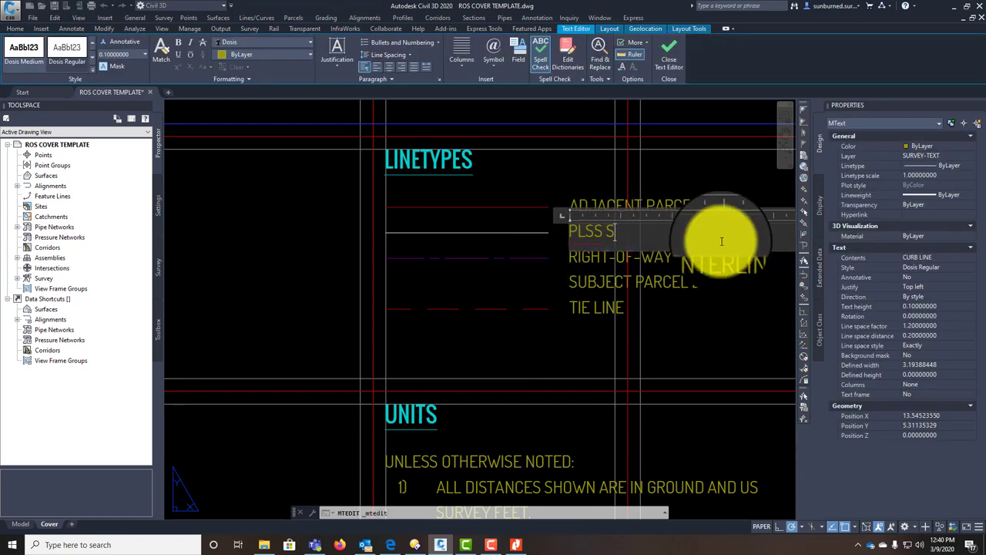
pyautogui.write('ECTION LINE')
pyautogui.click(532, 400)
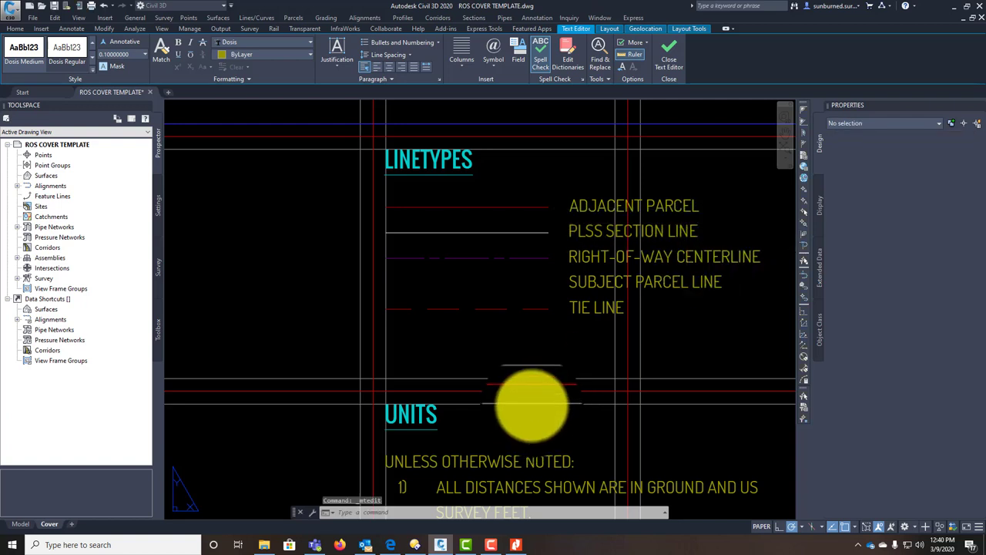
# Step: Copy a legend line sample down beside the PLSS SECTION LINE entry
pyautogui.click(487, 293)
pyautogui.press('Escape')
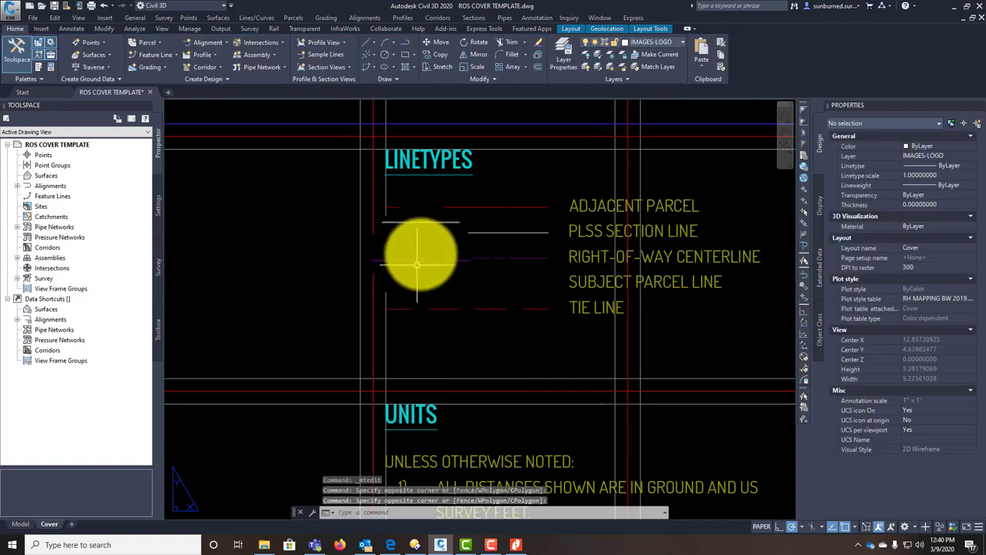
pyautogui.write('co')
pyautogui.press('Return')
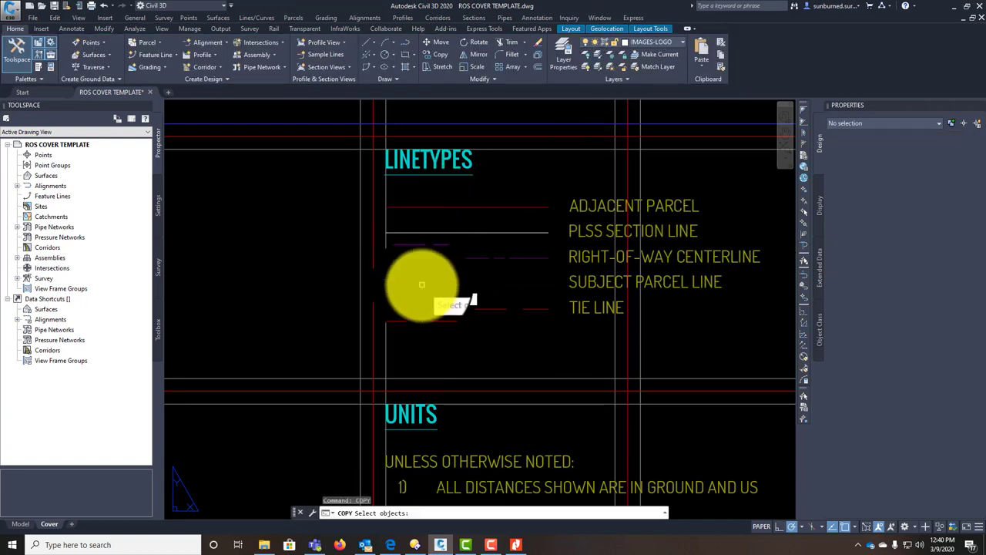
pyautogui.click(436, 256)
pyautogui.press('Return')
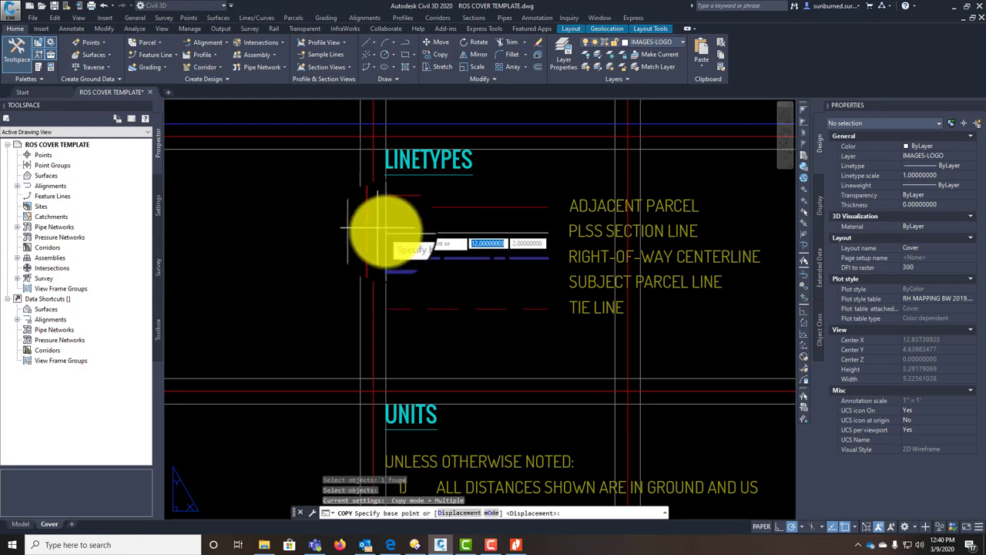
pyautogui.click(394, 228)
pyautogui.click(392, 252)
pyautogui.press('Escape')
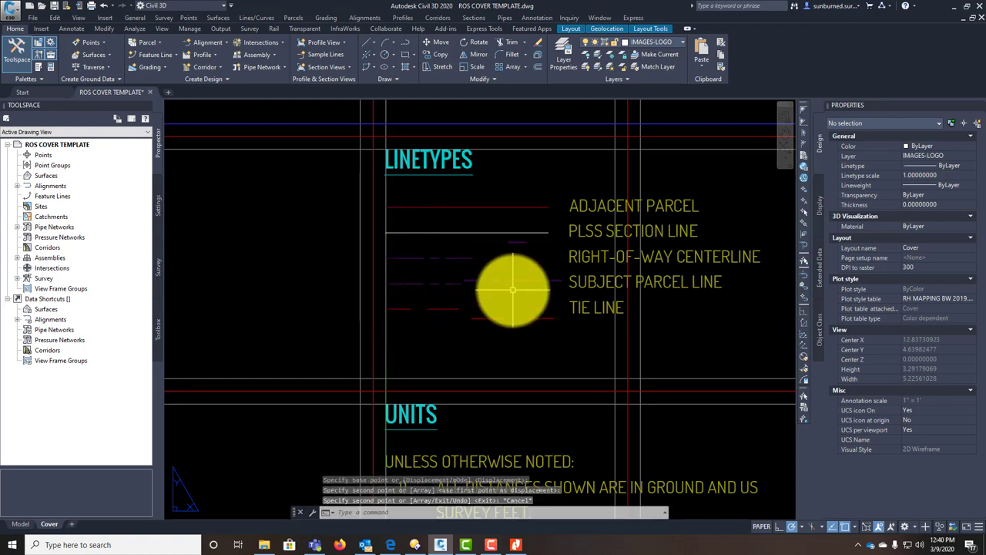
pyautogui.click(506, 301)
# Step: Move the copied legend line onto a different layer in the Properties palette
pyautogui.click(502, 283)
pyautogui.click(947, 155)
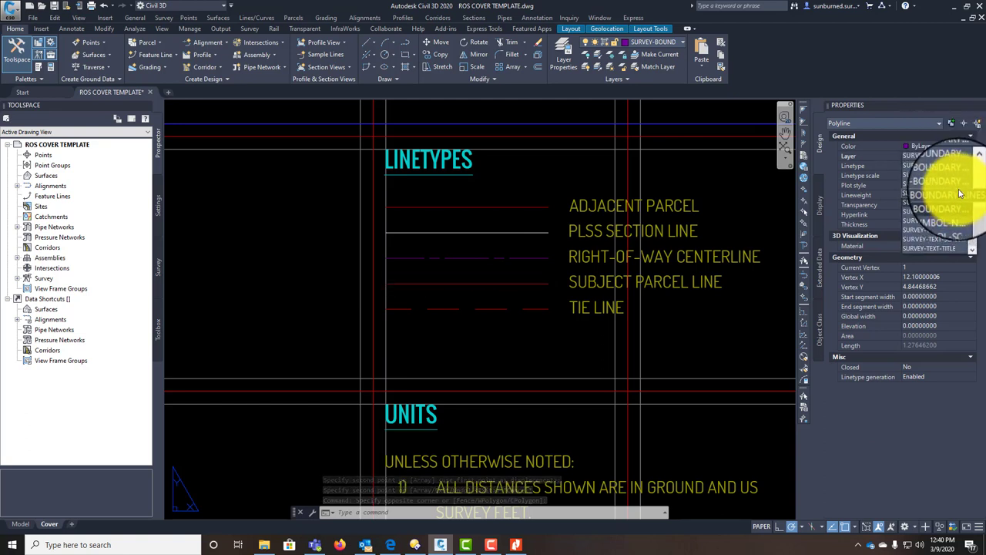
pyautogui.click(955, 194)
pyautogui.press('Escape')
# Step: Pan over to the REFERENCES list and select its text
pyautogui.moveTo(393, 372); pyautogui.dragTo(462, 363, button='middle')
pyautogui.scroll(-2, 573, 312)
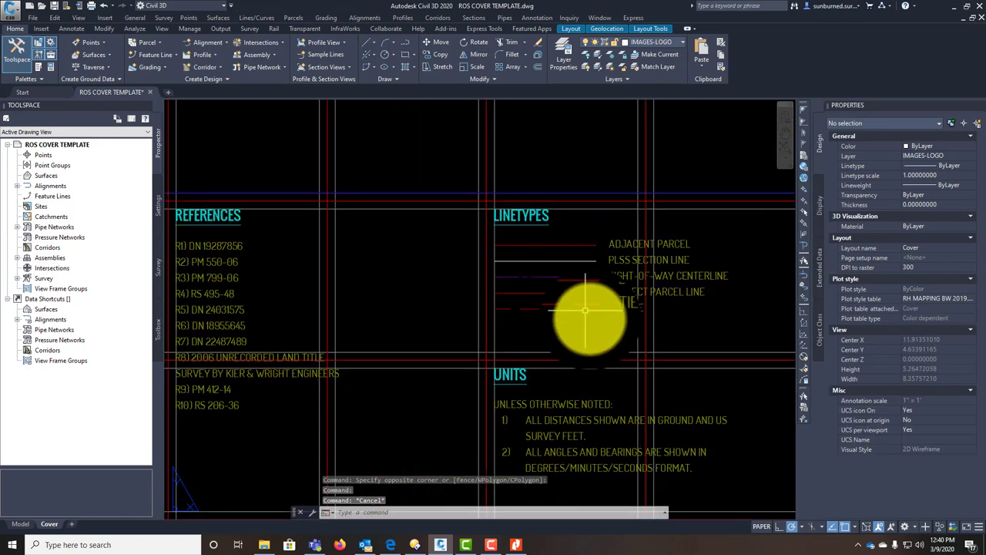
pyautogui.moveTo(545, 408); pyautogui.dragTo(495, 282, button='middle')
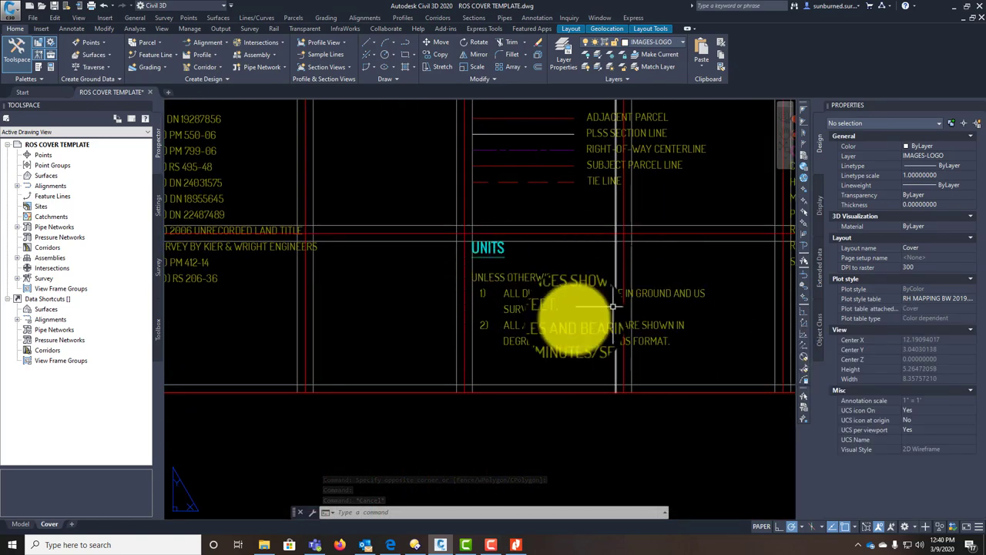
pyautogui.moveTo(460, 351); pyautogui.dragTo(509, 350, button='middle')
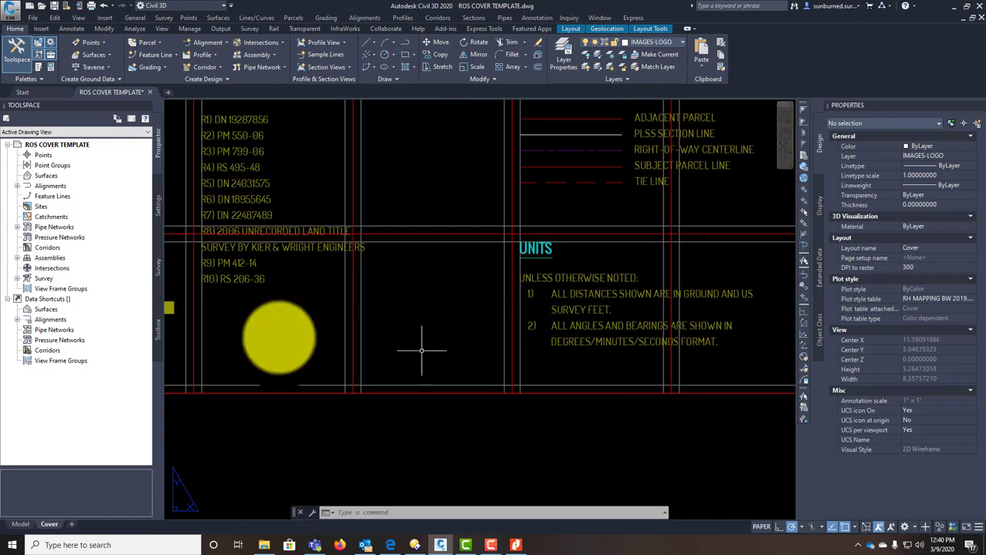
pyautogui.moveTo(295, 339)
pyautogui.mouseDown(button='middle')
pyautogui.moveTo(396, 359)
pyautogui.moveTo(453, 387)
pyautogui.mouseUp(button='middle')
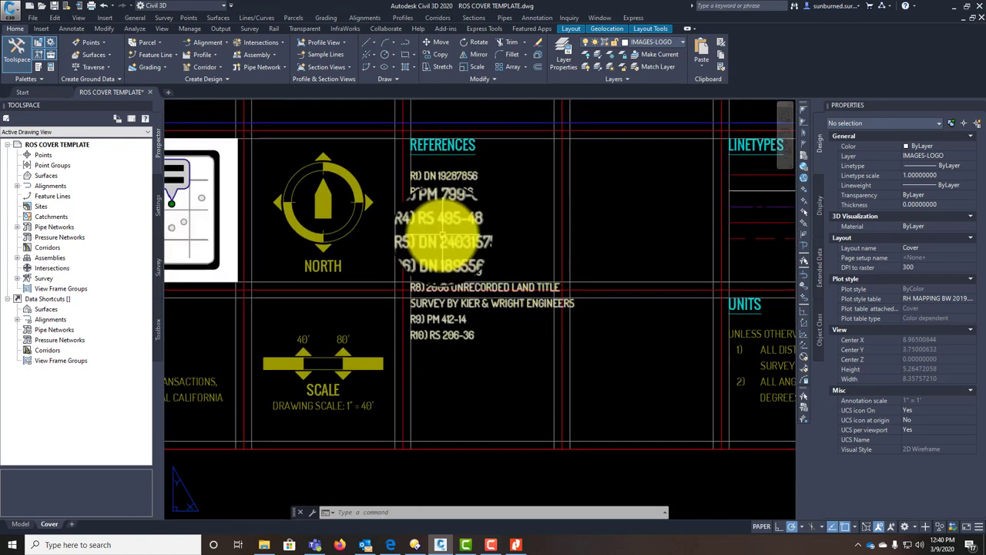
pyautogui.click(437, 177)
pyautogui.scroll(2, 437, 176)
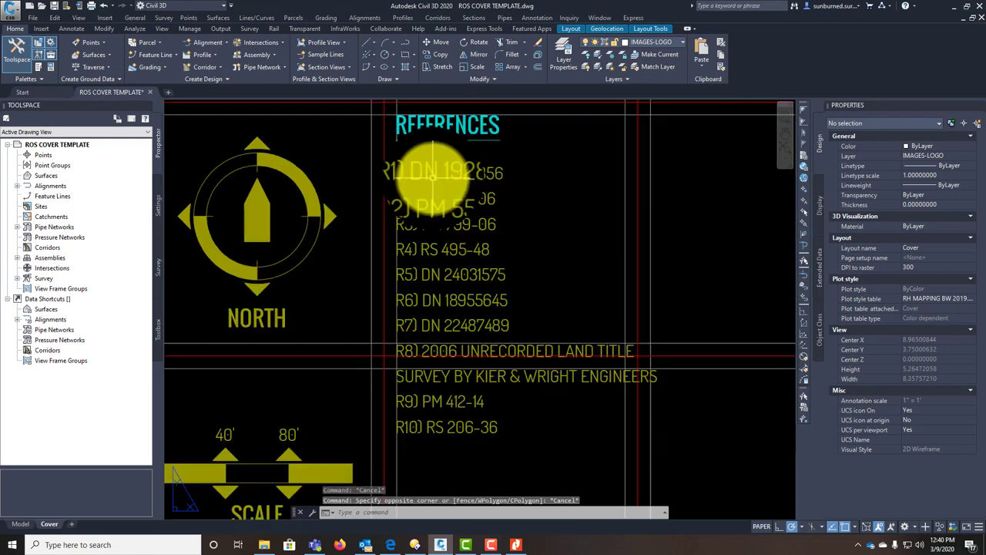
pyautogui.press('Escape')
pyautogui.click(425, 174)
pyautogui.press('Escape')
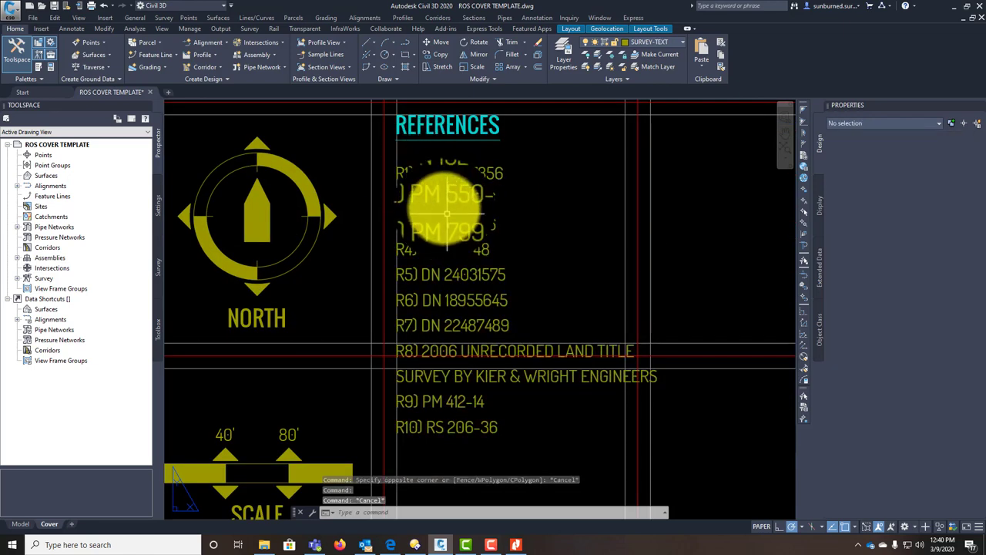
pyautogui.click(439, 173)
# Step: Delete references R4 through R10 from the References list
pyautogui.doubleClick(436, 172)
pyautogui.moveTo(418, 172); pyautogui.dragTo(524, 194)
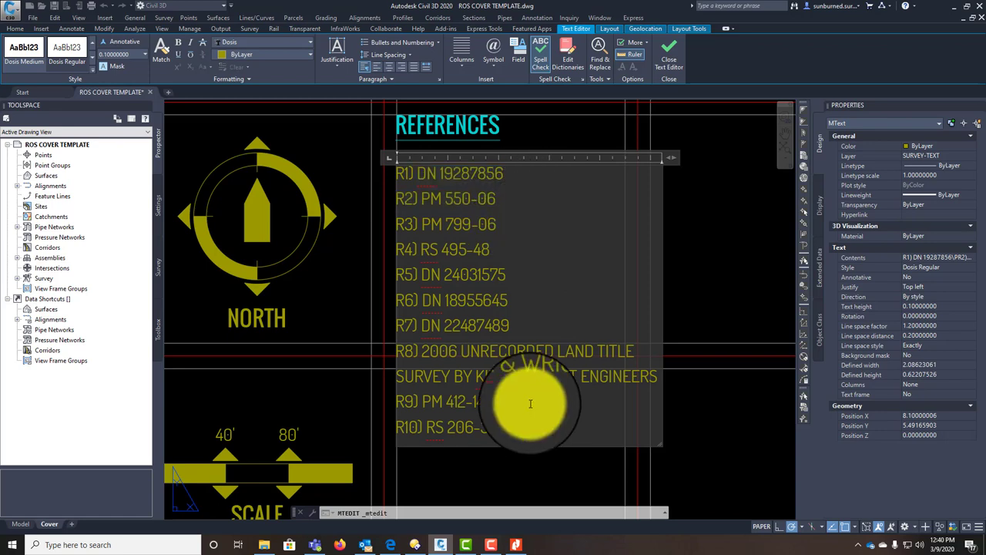
pyautogui.moveTo(510, 429); pyautogui.dragTo(408, 221)
pyautogui.moveTo(594, 429); pyautogui.dragTo(386, 261)
pyautogui.press('Delete')
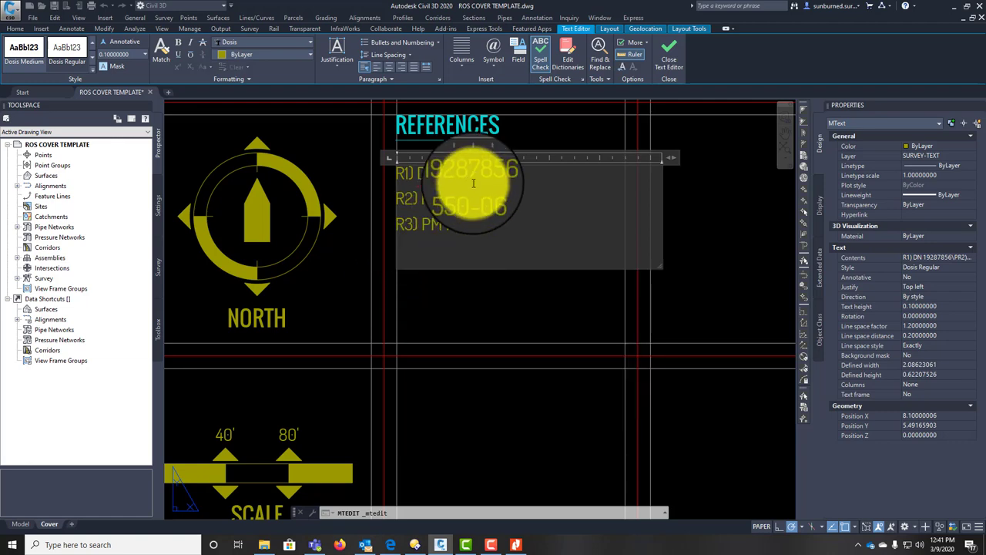
# Step: Change reference R1 to IN 91044098 and R2 to RS 09-165
pyautogui.moveTo(507, 173); pyautogui.dragTo(420, 174)
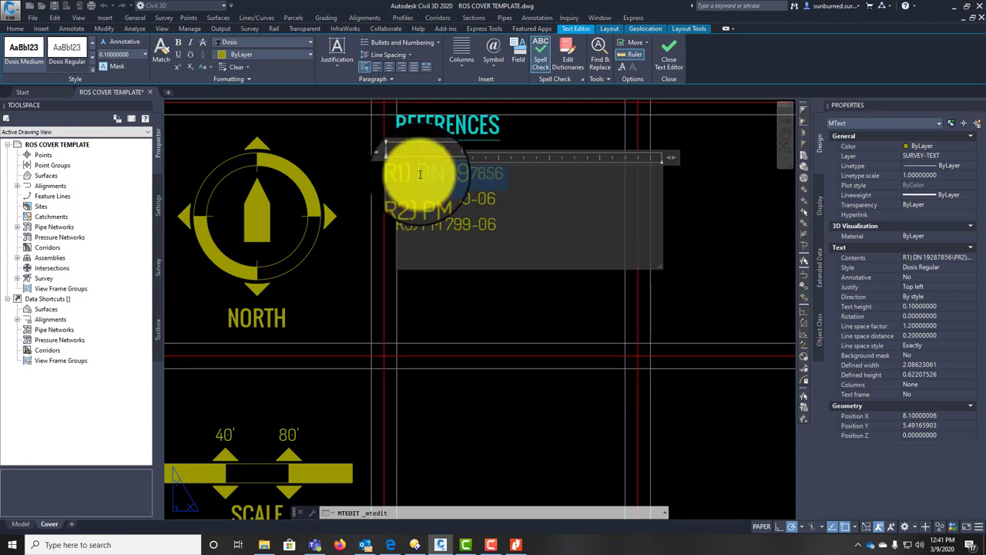
pyautogui.press('Delete')
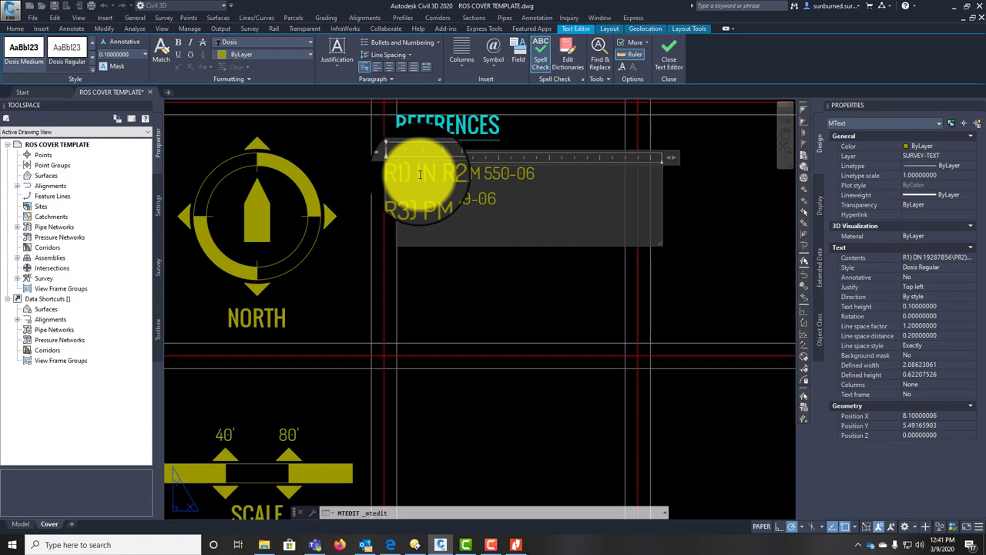
pyautogui.write('910044098')
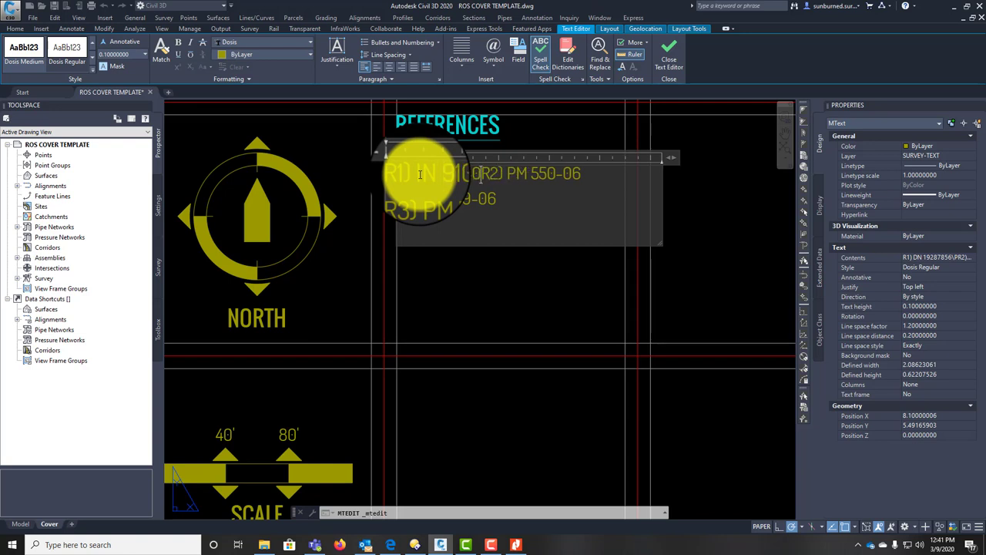
pyautogui.press('Return')
pyautogui.scroll(3, 408, 166)
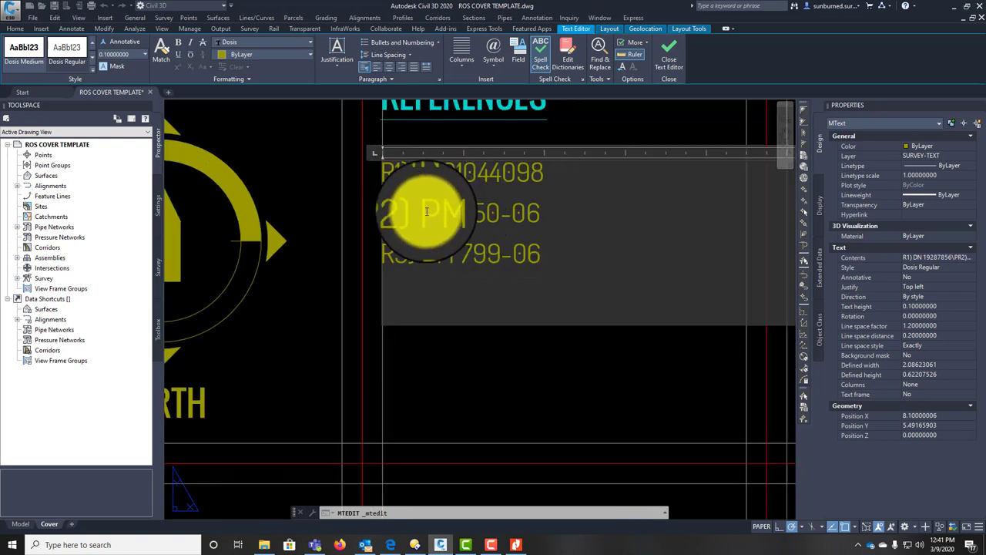
pyautogui.moveTo(419, 214); pyautogui.dragTo(539, 215)
pyautogui.write('EA')
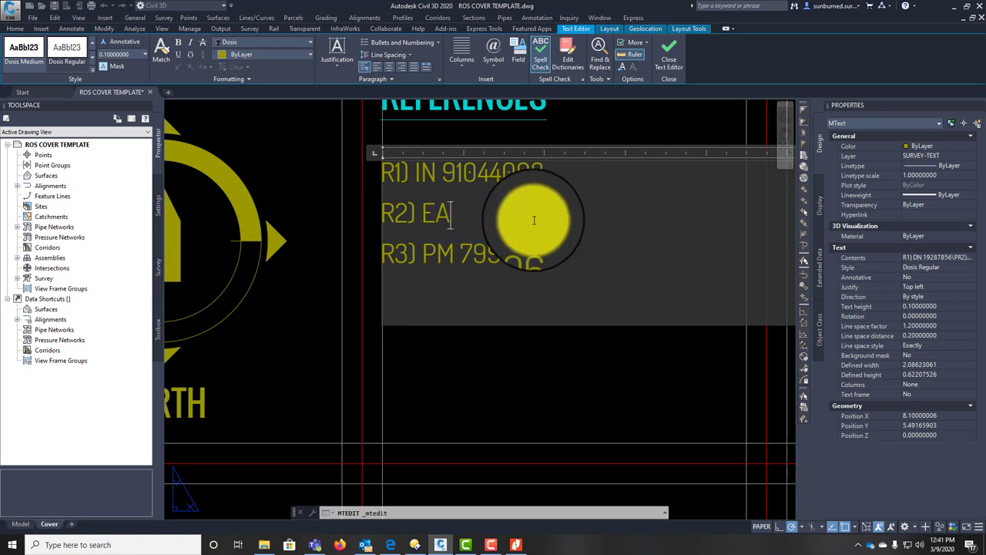
pyautogui.press('BackSpace')
pyautogui.press('BackSpace')
pyautogui.write('RS')
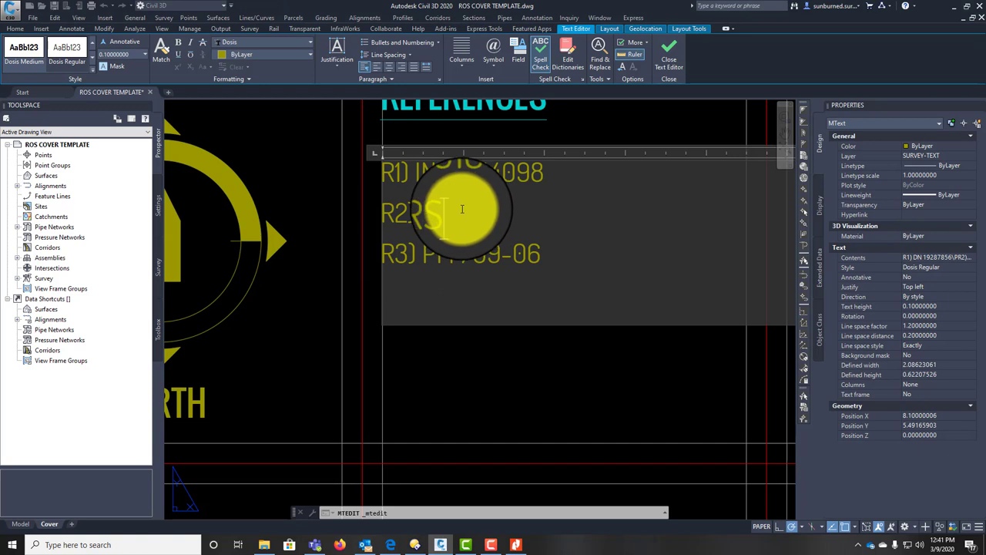
pyautogui.write('09-')
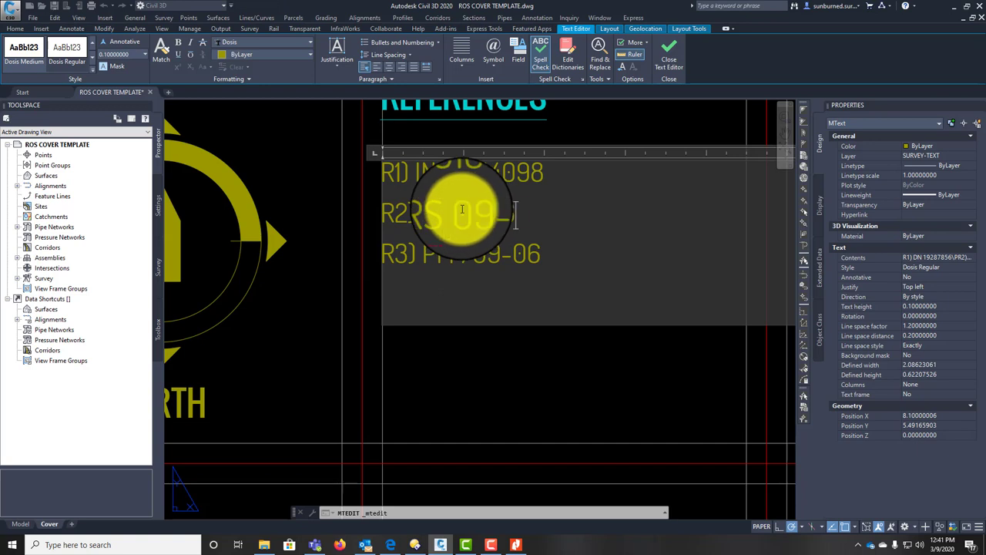
pyautogui.write('165')
# Step: Replace R3's PM 799-06 with GLO TOWNSHIP PLAT AND FIELD NOTES
pyautogui.click(562, 255)
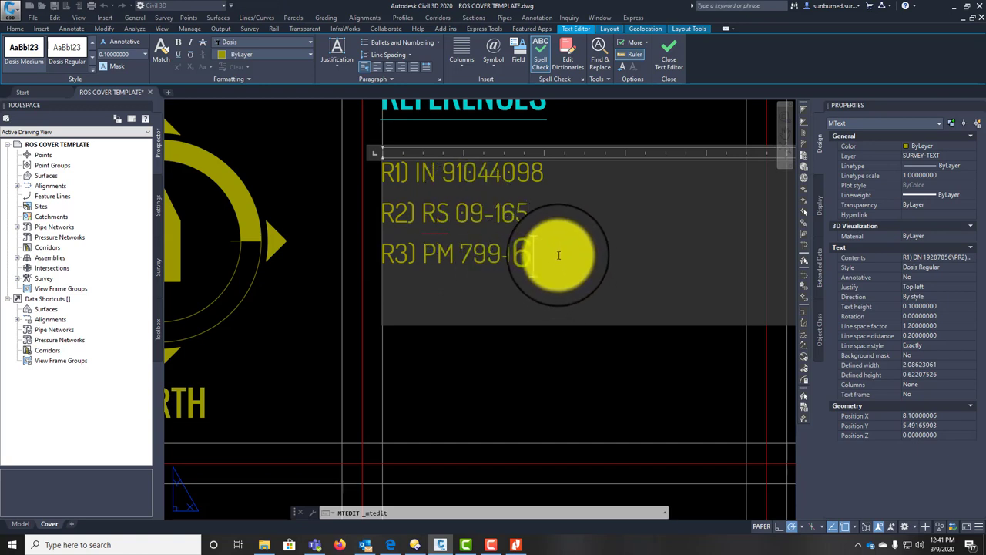
pyautogui.moveTo(559, 255); pyautogui.dragTo(424, 248)
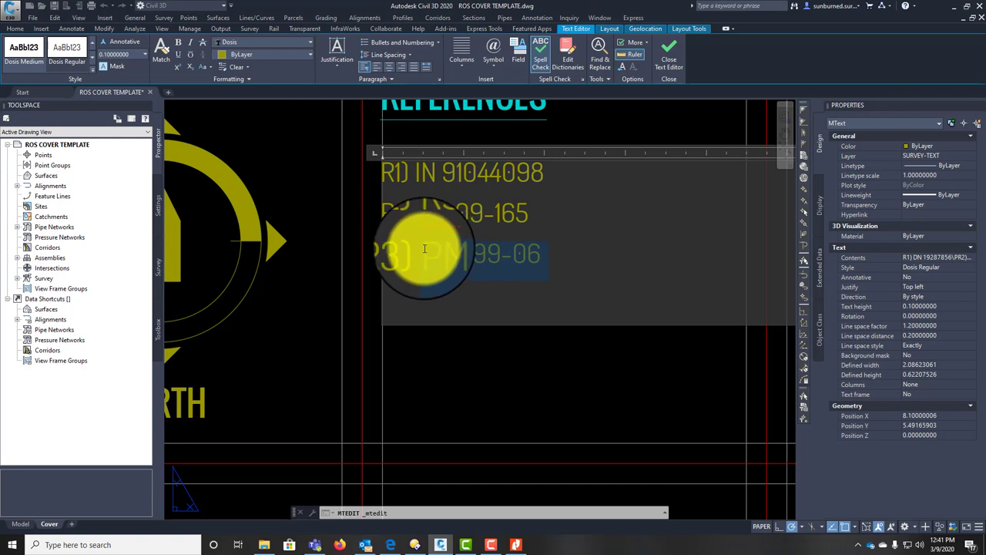
pyautogui.write('GLO')
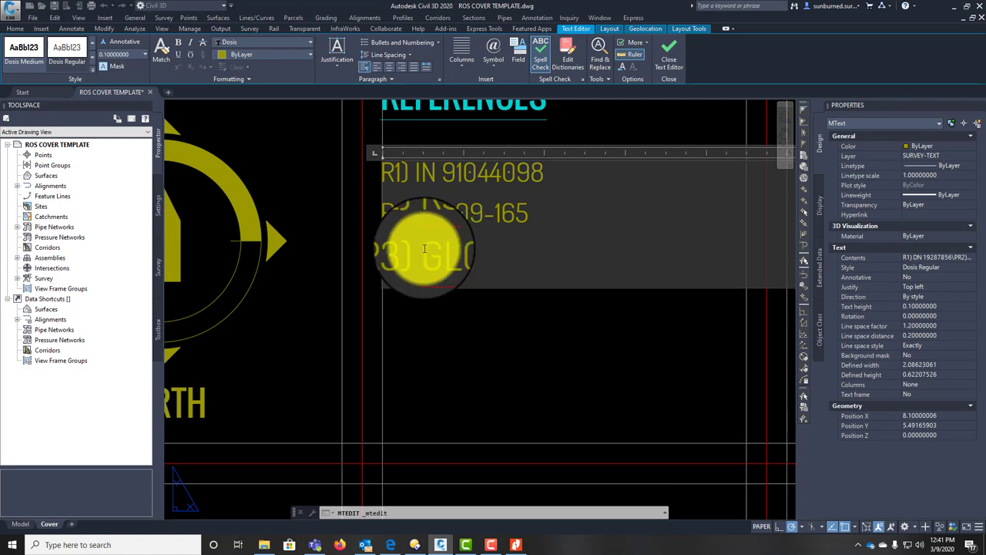
pyautogui.write(' TOWNSHIP')
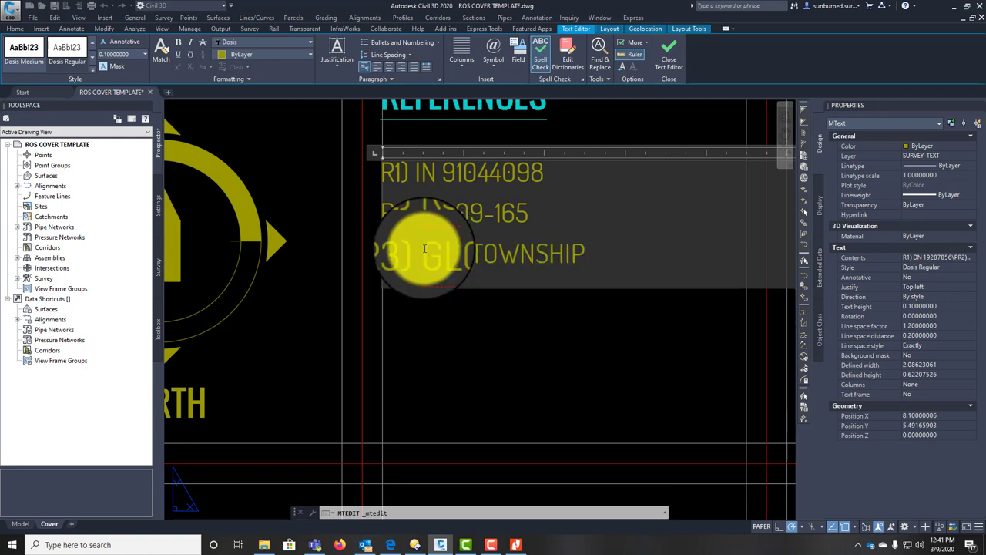
pyautogui.write(' PLAT AND FIE')
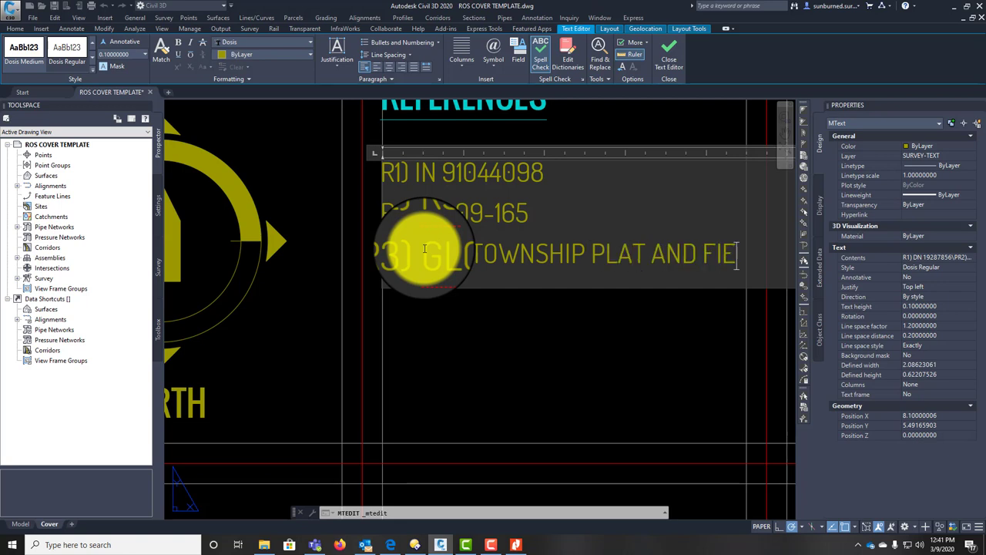
pyautogui.write('LXD')
pyautogui.press('Return')
pyautogui.write('NOTES')
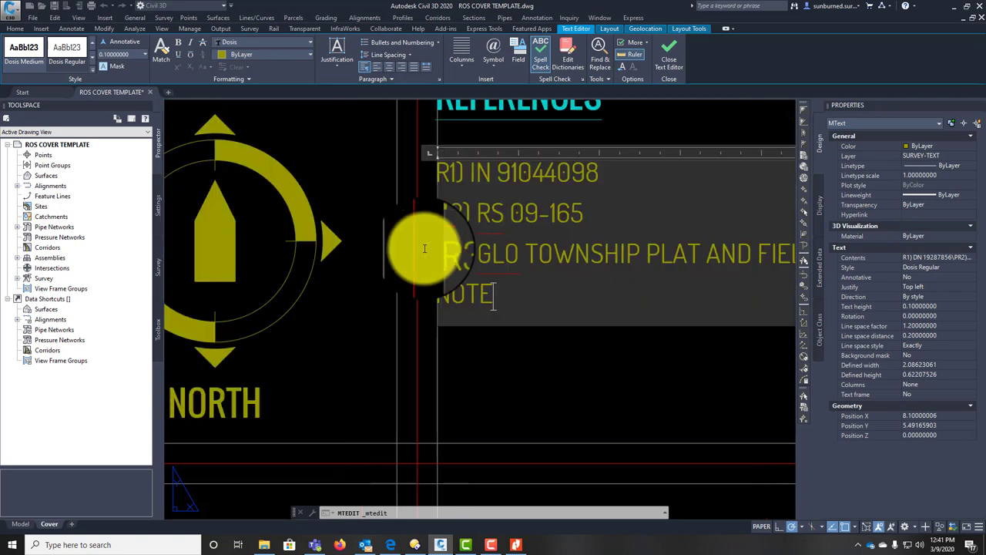
pyautogui.click(609, 401)
pyautogui.scroll(-2, 570, 336)
pyautogui.scroll(-2, 569, 335)
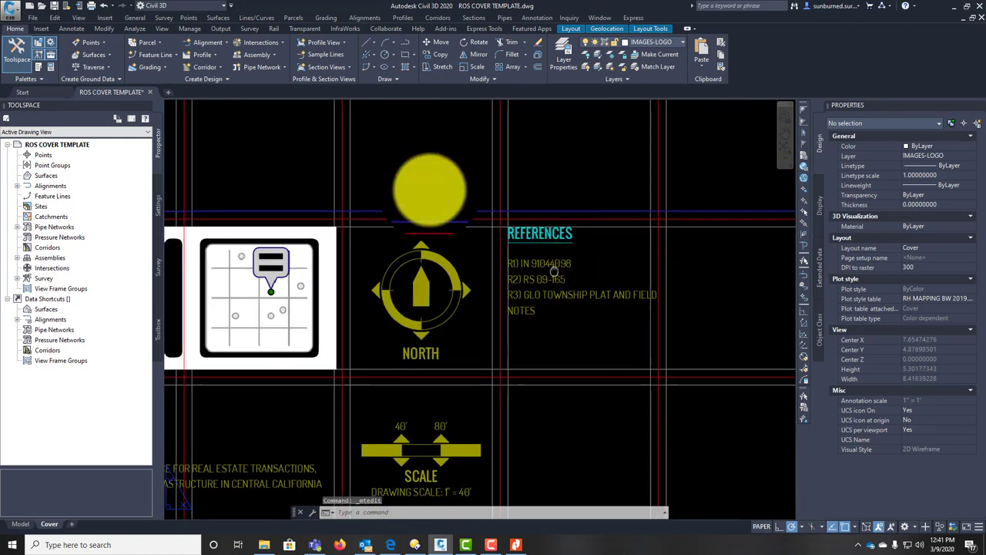
# Step: Add the California BLM survey records filing remark and San Joaquin County note to the References
pyautogui.moveTo(616, 305); pyautogui.dragTo(392, 171, button='middle')
pyautogui.scroll(1, 353, 217)
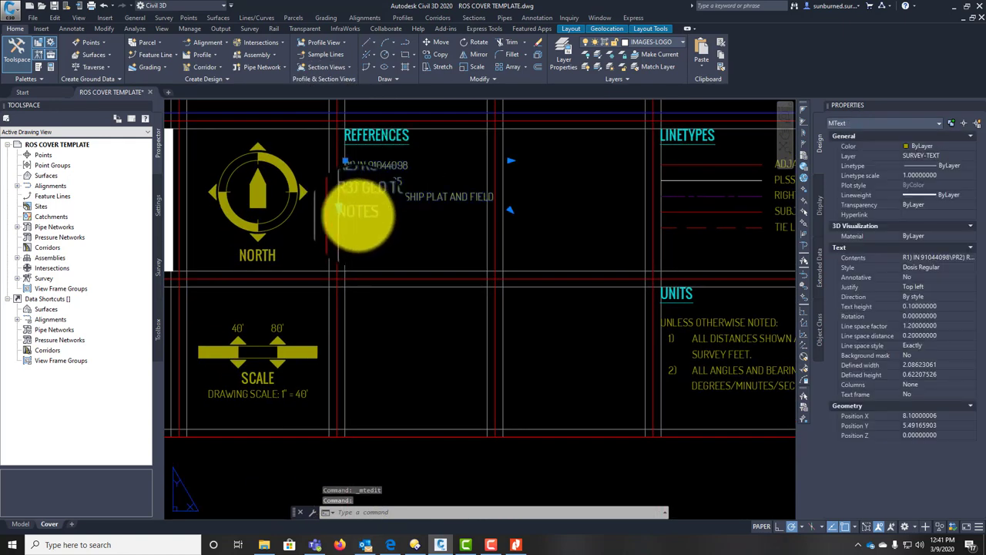
pyautogui.doubleClick(358, 214)
pyautogui.press('Return')
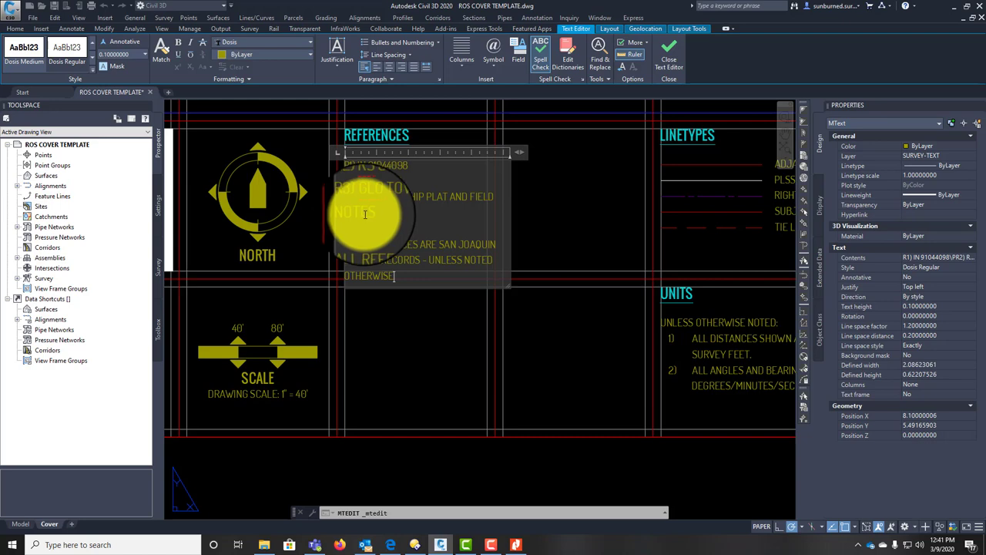
pyautogui.scroll(2, 366, 215)
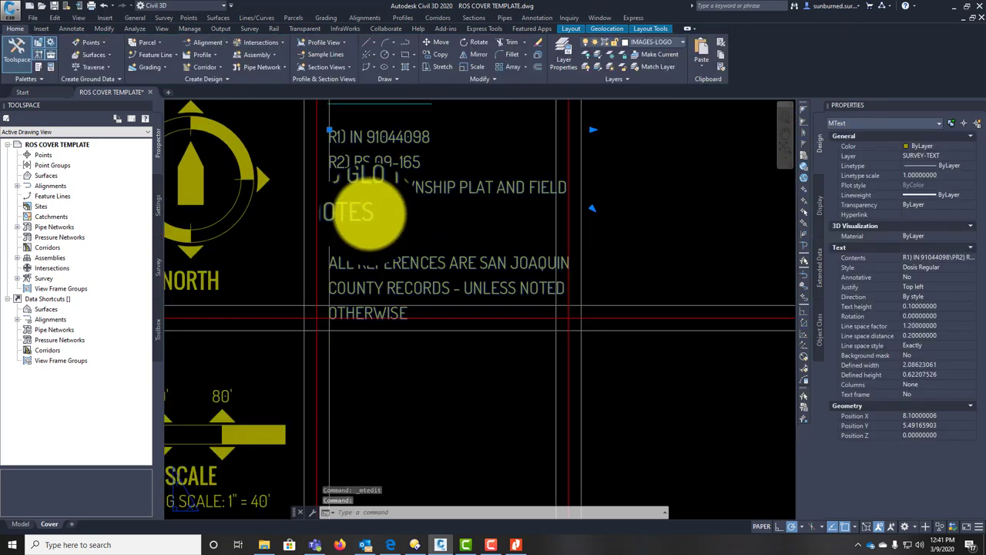
pyautogui.doubleClick(368, 215)
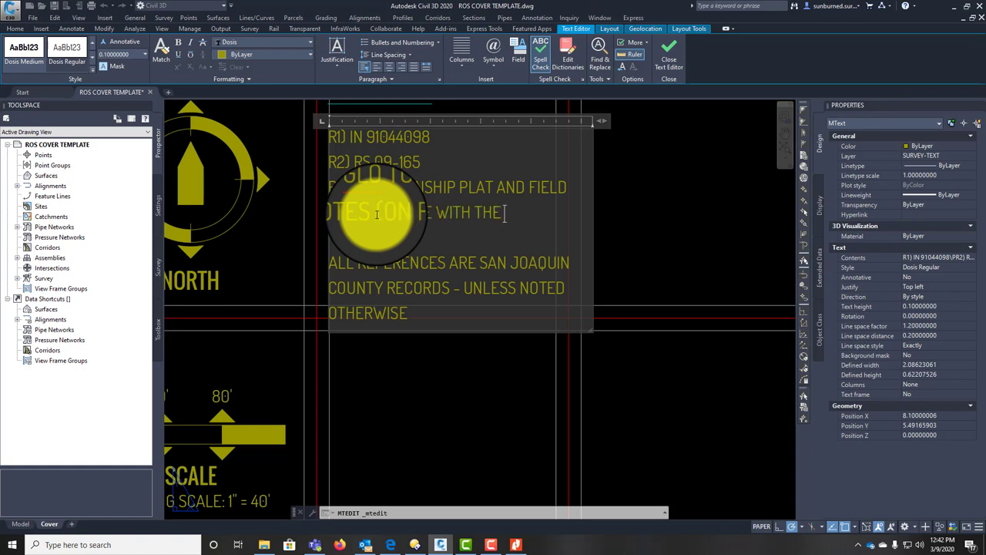
pyautogui.write('NIA')
pyautogui.press('Return')
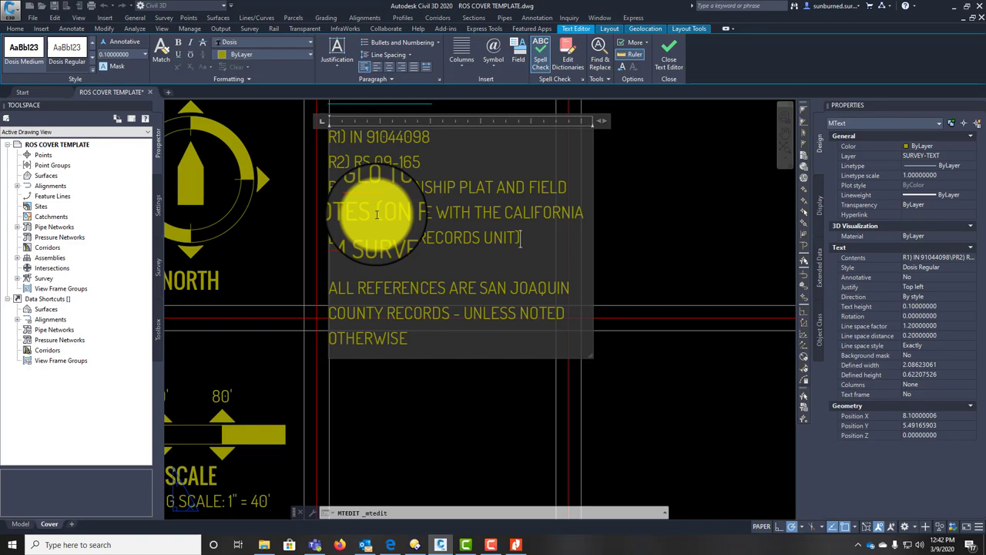
pyautogui.click(583, 242)
# Step: Bring the scale bar into view and open its block for editing
pyautogui.scroll(-8, 513, 226)
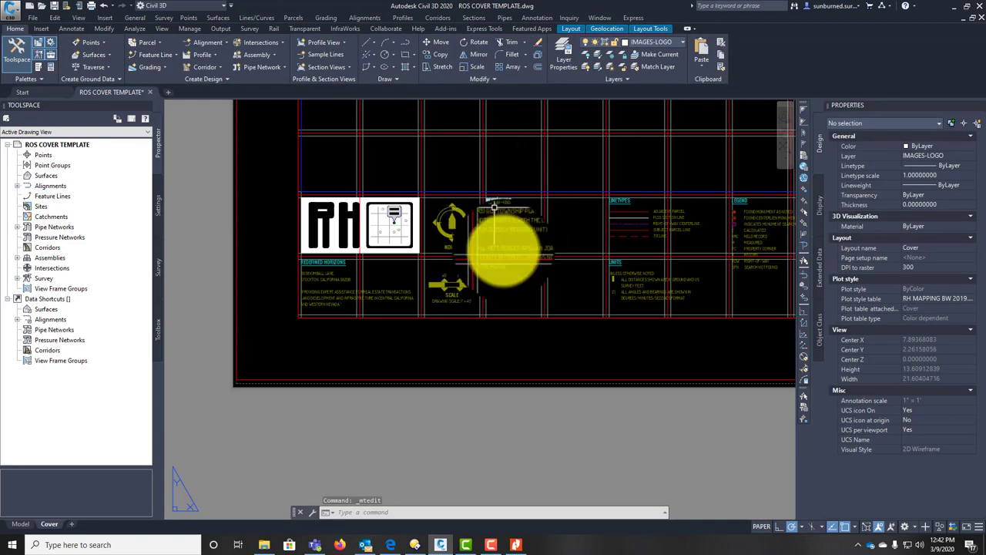
pyautogui.scroll(6, 494, 206)
pyautogui.scroll(-6, 506, 176)
pyautogui.scroll(2, 462, 297)
pyautogui.scroll(3, 537, 391)
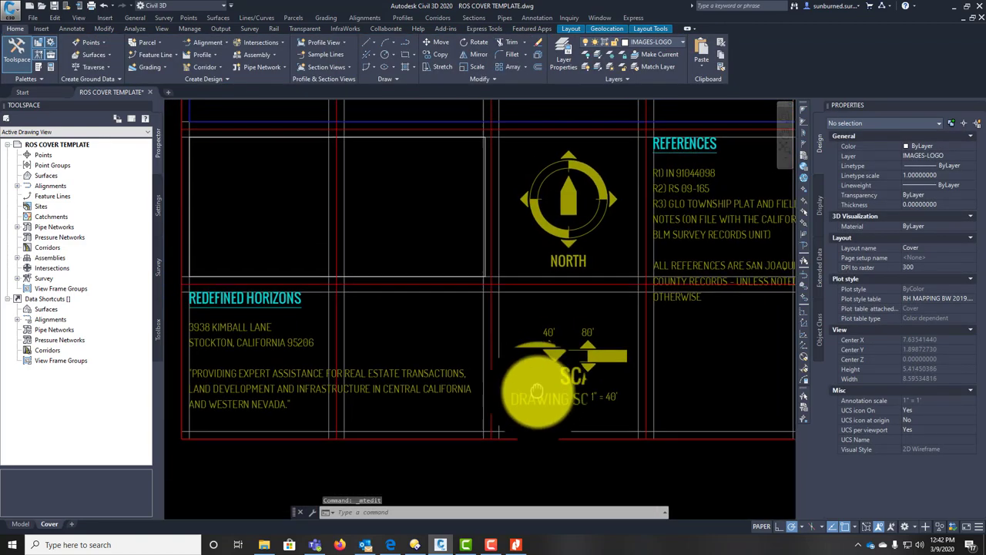
pyautogui.moveTo(562, 286); pyautogui.dragTo(451, 231, button='middle')
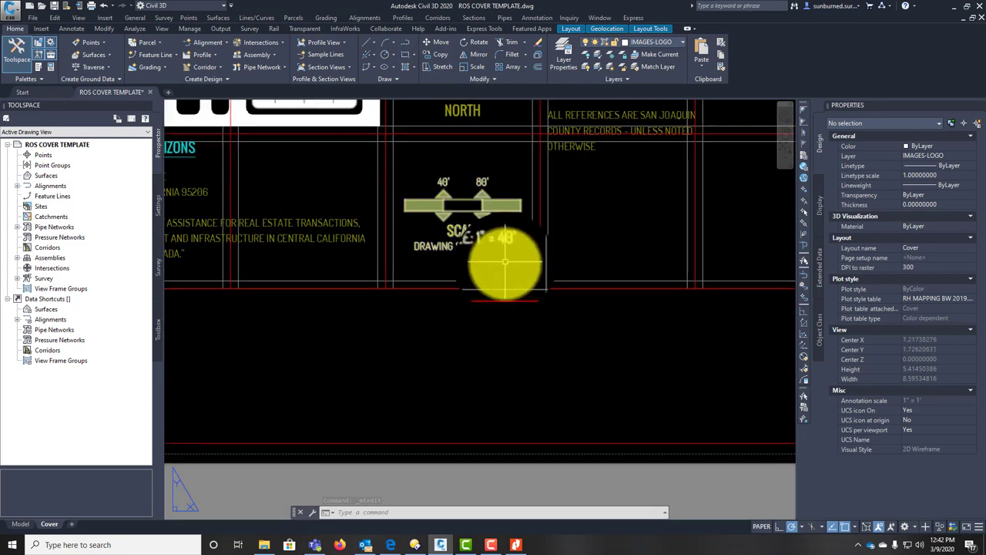
pyautogui.doubleClick(505, 261)
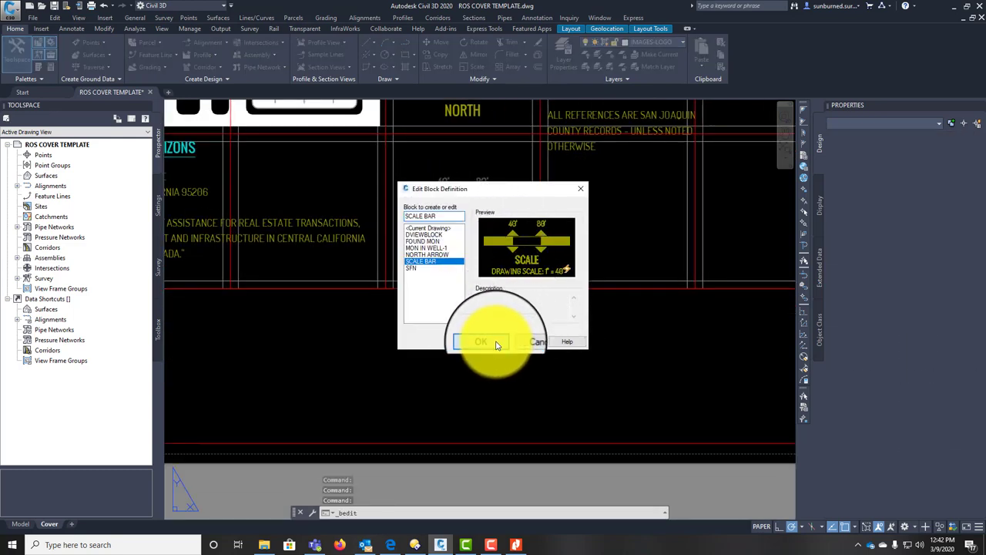
# Step: Relabel the scale bar block to 100', 200' and DRAWING SCALE: 1" = 200', saving the block
pyautogui.click(497, 345)
pyautogui.click(566, 244)
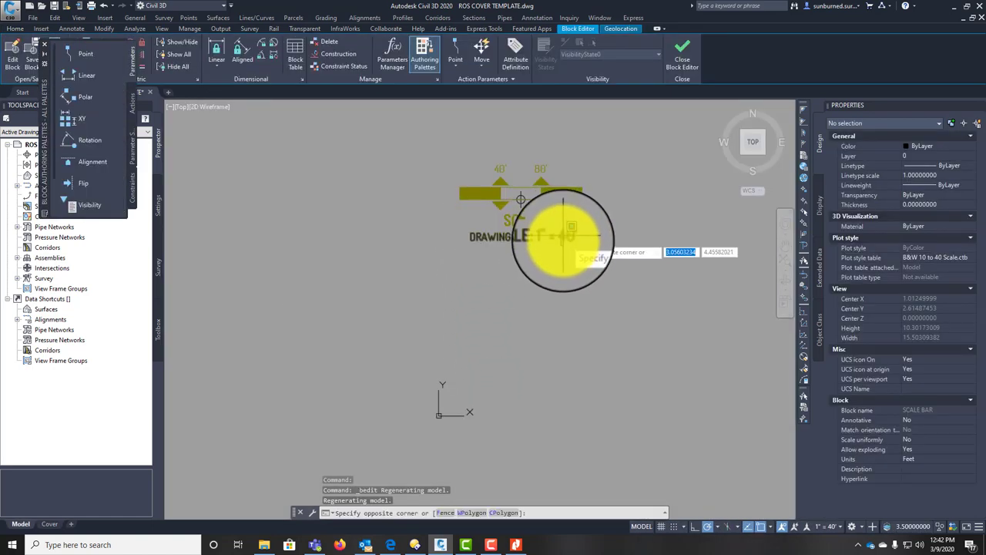
pyautogui.click(564, 243)
pyautogui.press('Escape')
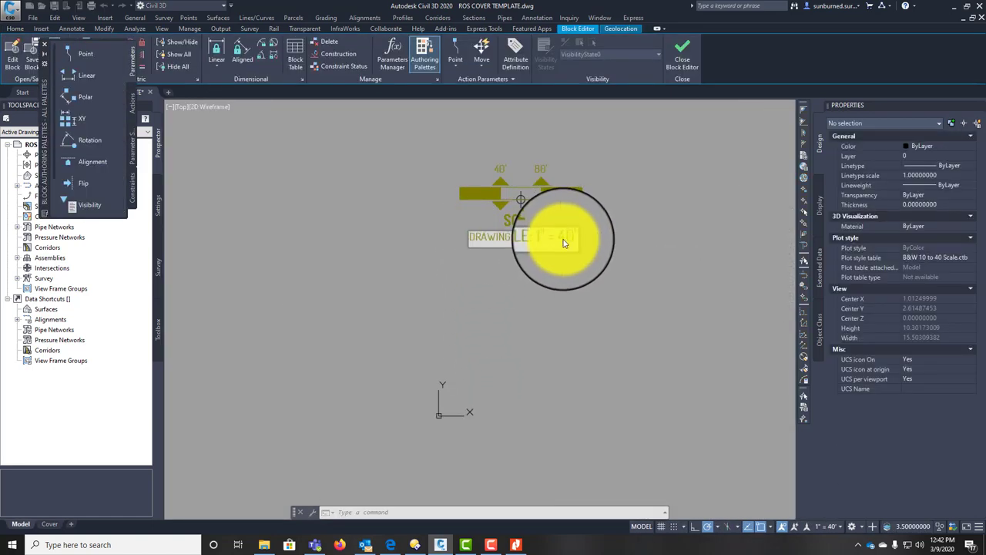
pyautogui.doubleClick(563, 244)
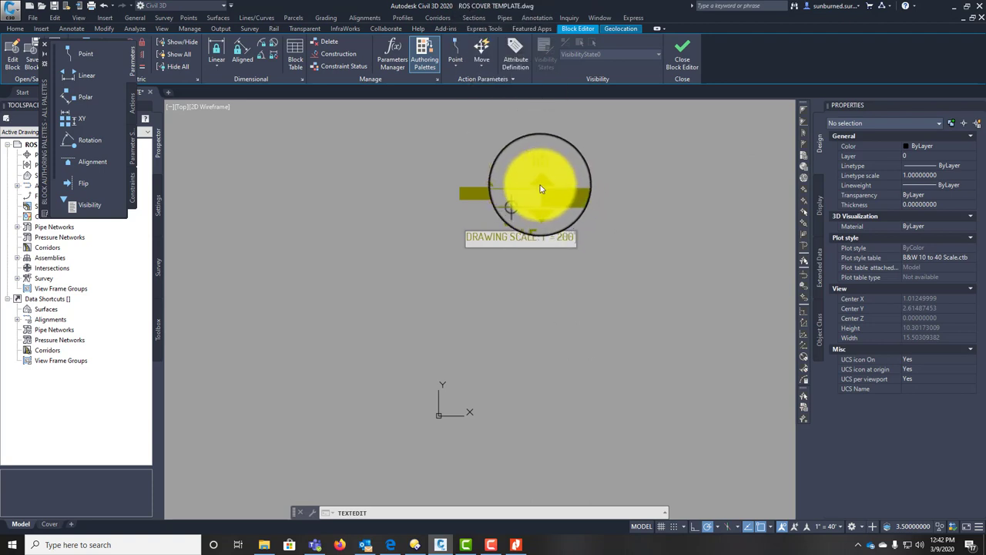
pyautogui.click(501, 170)
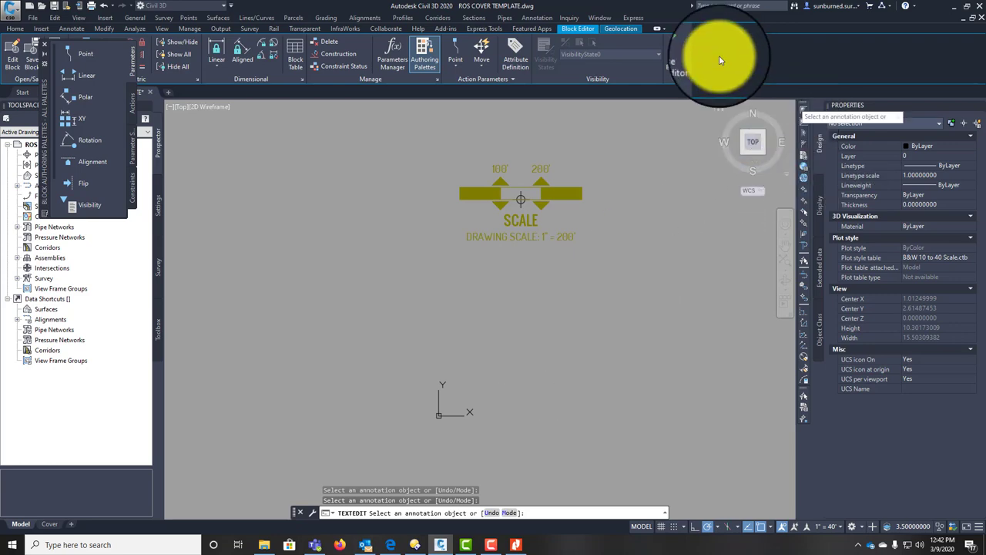
pyautogui.click(681, 50)
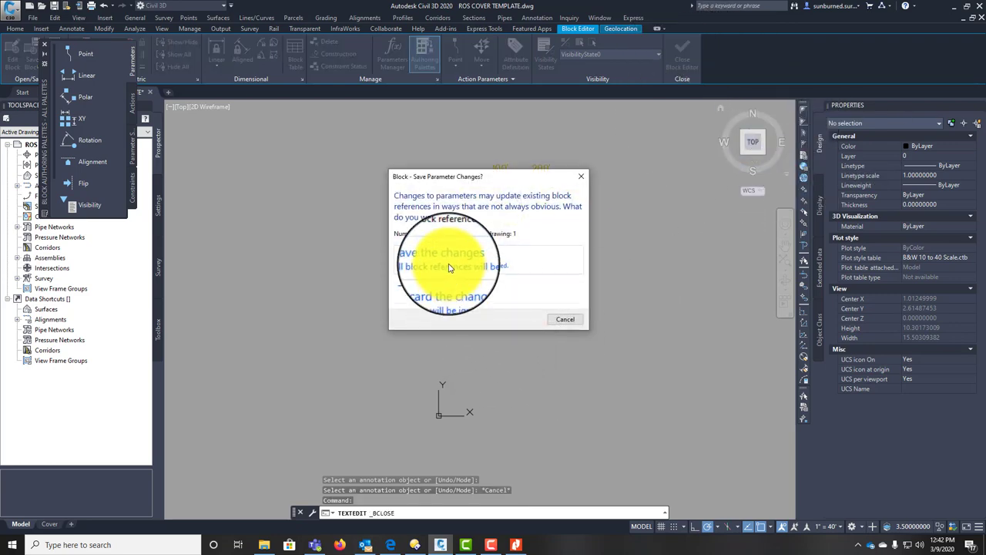
pyautogui.click(450, 264)
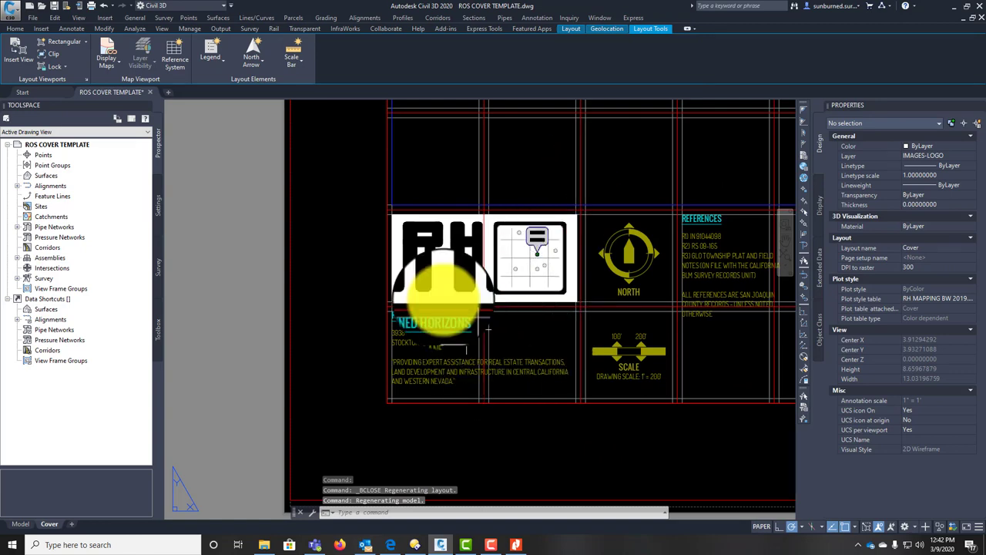
pyautogui.scroll(-3, 352, 308)
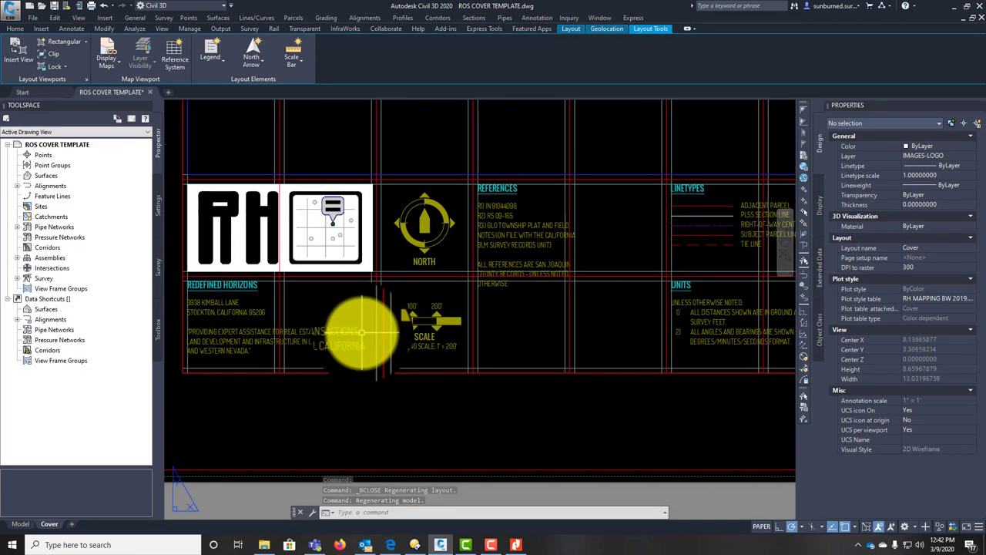
pyautogui.scroll(6, 440, 232)
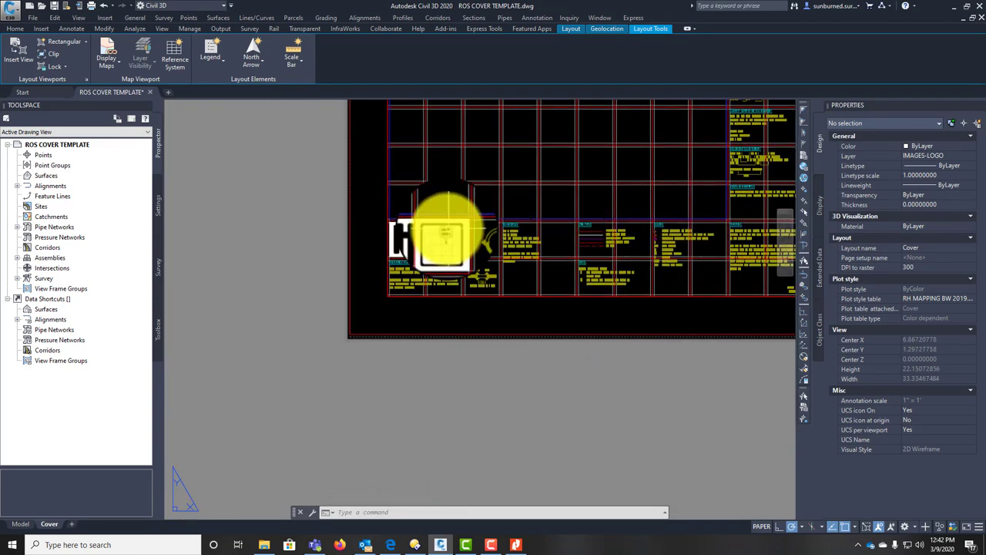
pyautogui.scroll(-5, 440, 297)
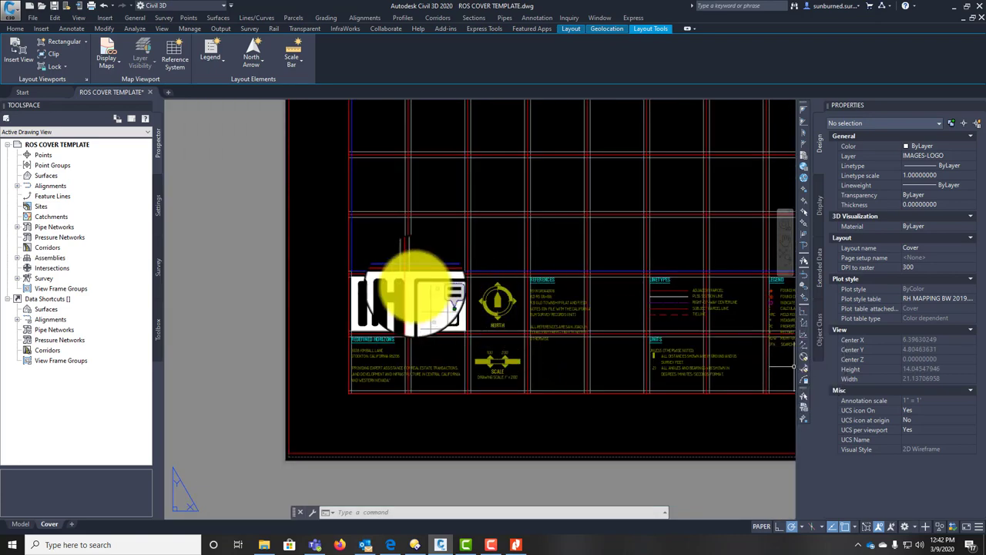
pyautogui.scroll(-2, 418, 290)
pyautogui.scroll(8, 548, 251)
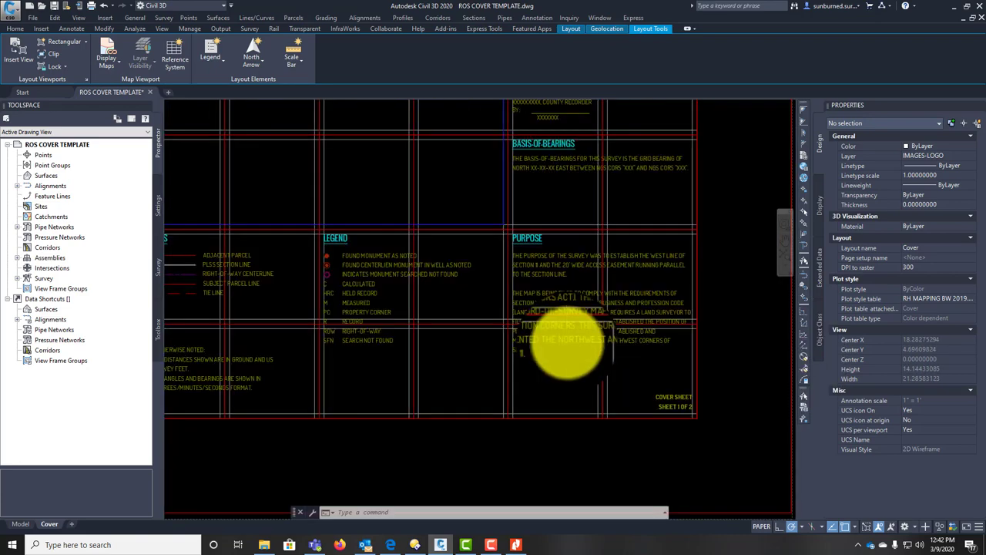
pyautogui.click(539, 342)
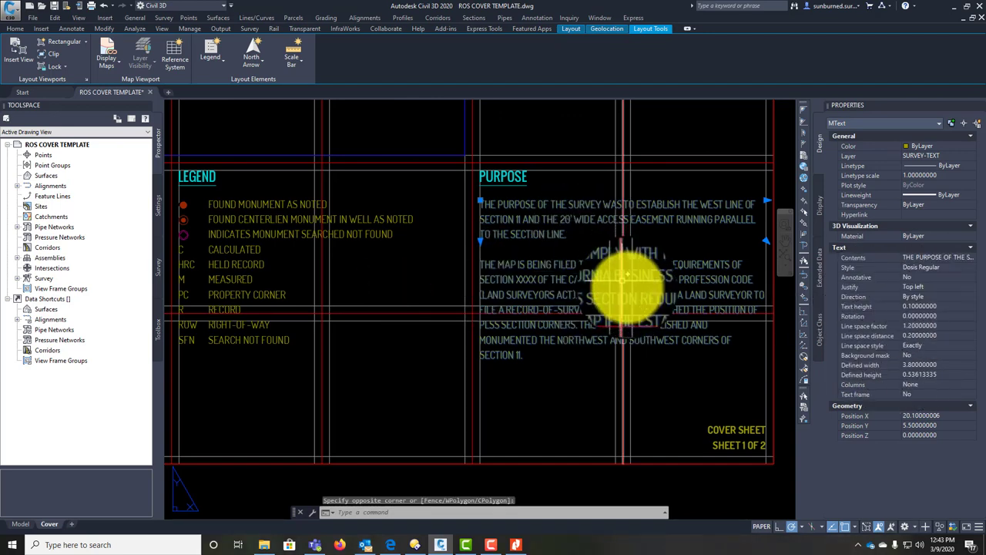
pyautogui.moveTo(624, 278); pyautogui.dragTo(511, 275, button='middle')
pyautogui.press('Escape')
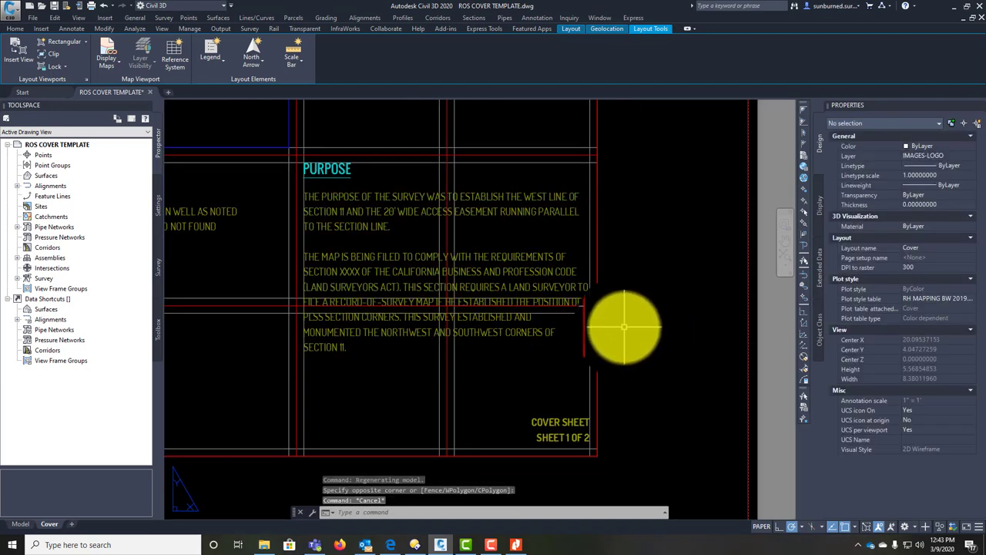
pyautogui.scroll(-3, 624, 326)
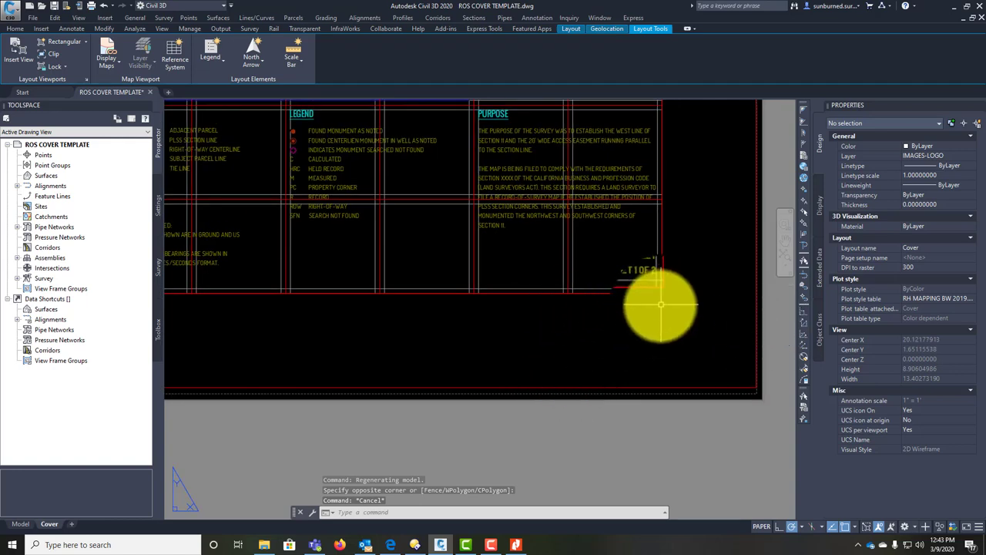
pyautogui.moveTo(661, 305); pyautogui.dragTo(676, 397, button='middle')
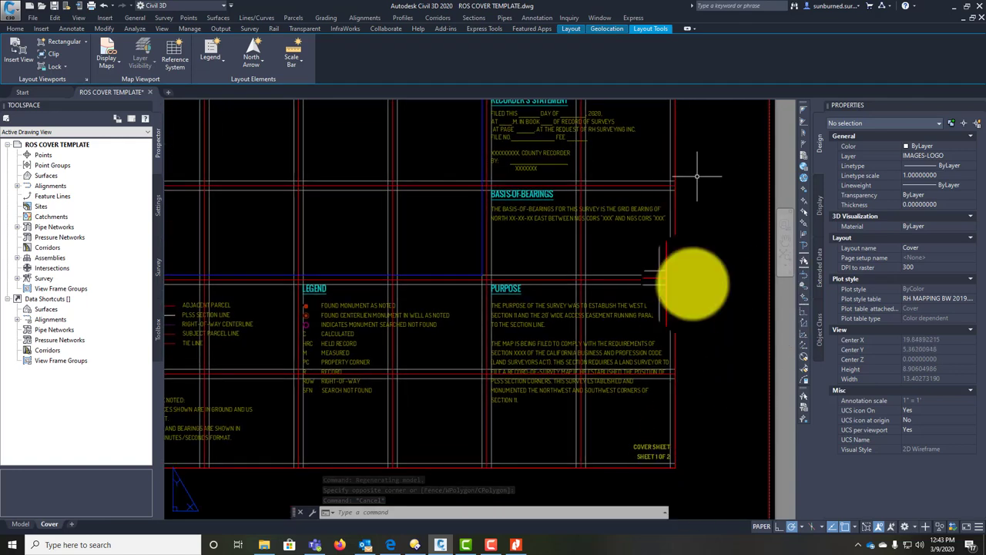
pyautogui.moveTo(696, 172); pyautogui.dragTo(708, 293, button='middle')
pyautogui.moveTo(700, 165); pyautogui.dragTo(697, 346, button='middle')
pyautogui.moveTo(664, 159); pyautogui.dragTo(666, 326, button='middle')
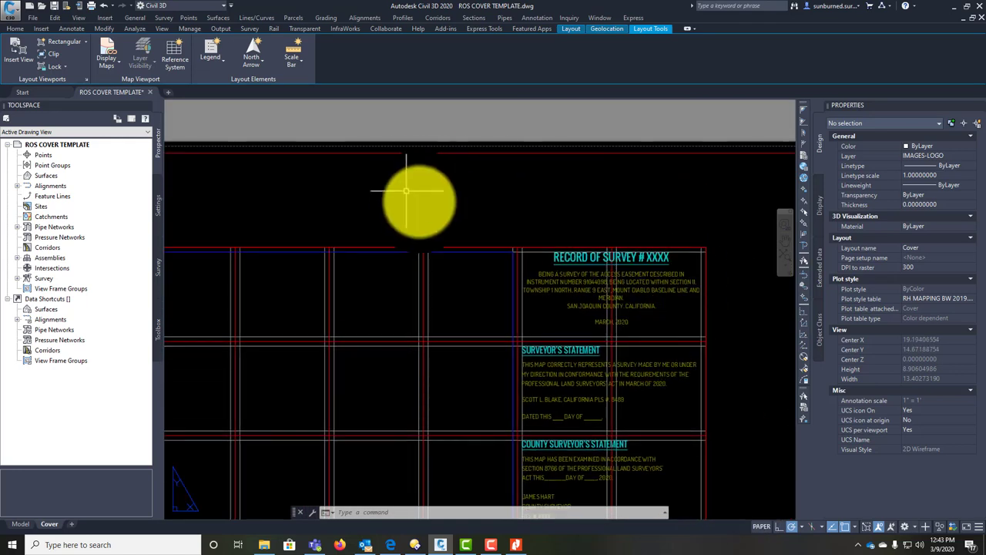
pyautogui.scroll(-2, 270, 209)
pyautogui.moveTo(396, 341); pyautogui.dragTo(406, 318, button='middle')
pyautogui.scroll(2, 406, 317)
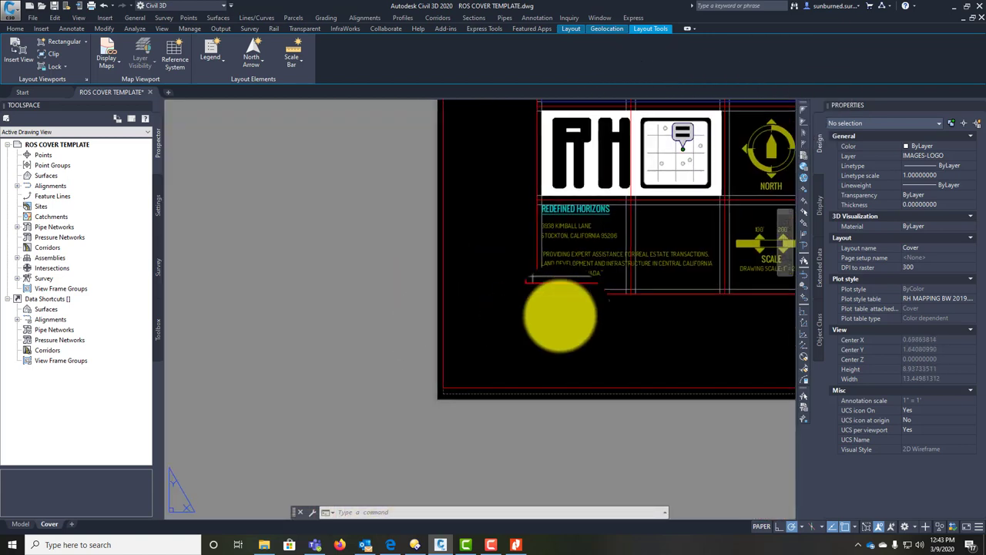
pyautogui.moveTo(560, 314); pyautogui.dragTo(357, 329, button='middle')
pyautogui.scroll(1, 363, 314)
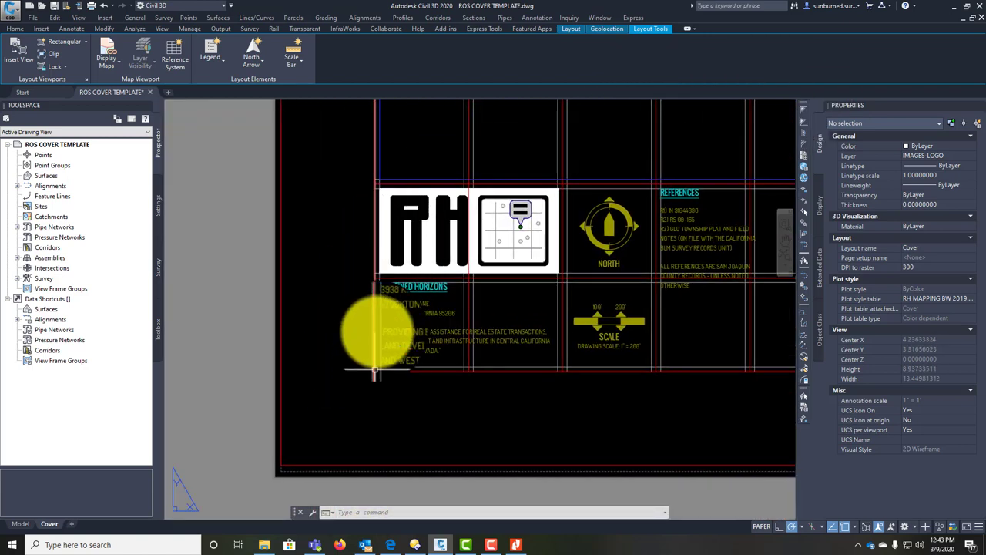
pyautogui.moveTo(614, 370); pyautogui.dragTo(603, 339, button='middle')
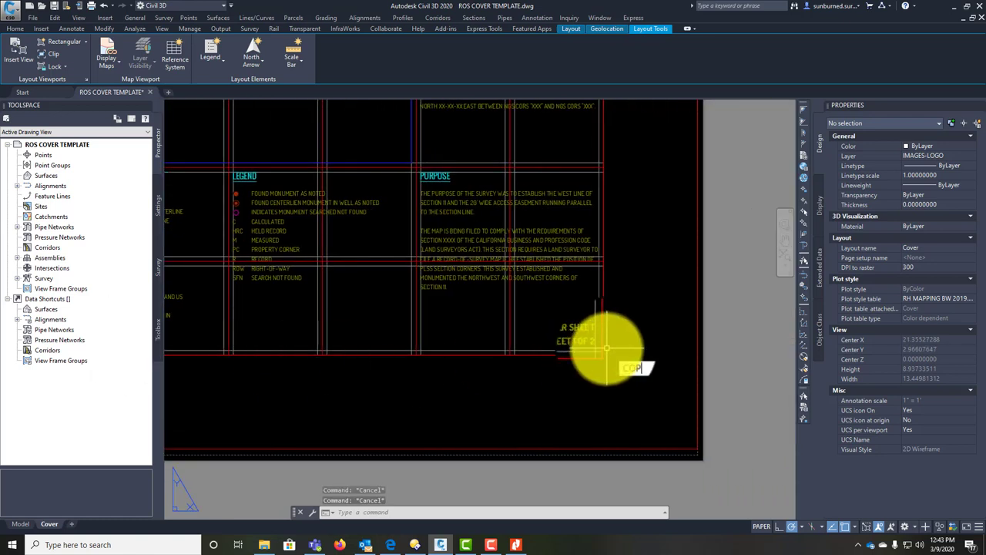
# Step: Copy the SHEET label to a spot beside the Redefined Horizons block
pyautogui.write('Y')
pyautogui.press('Return')
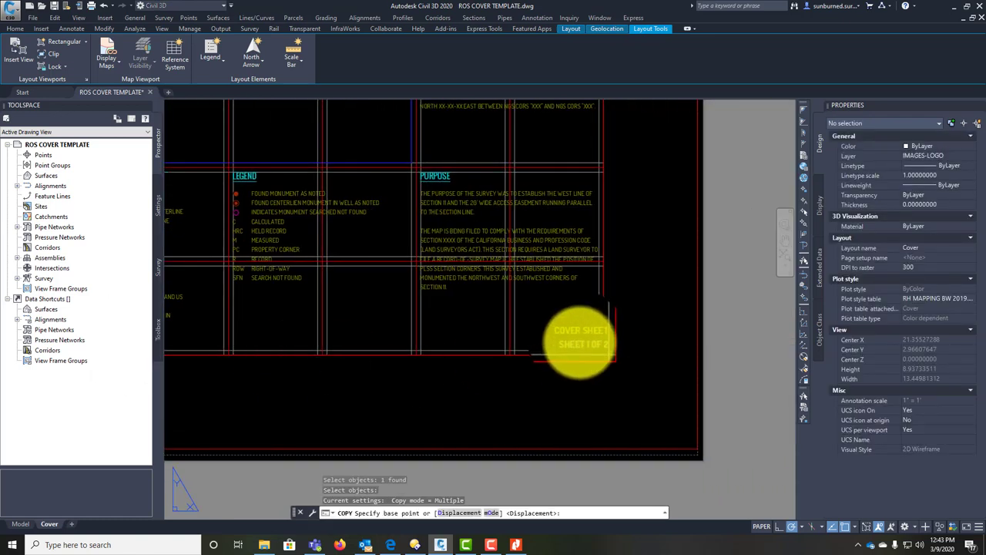
pyautogui.click(580, 342)
pyautogui.scroll(3, 359, 335)
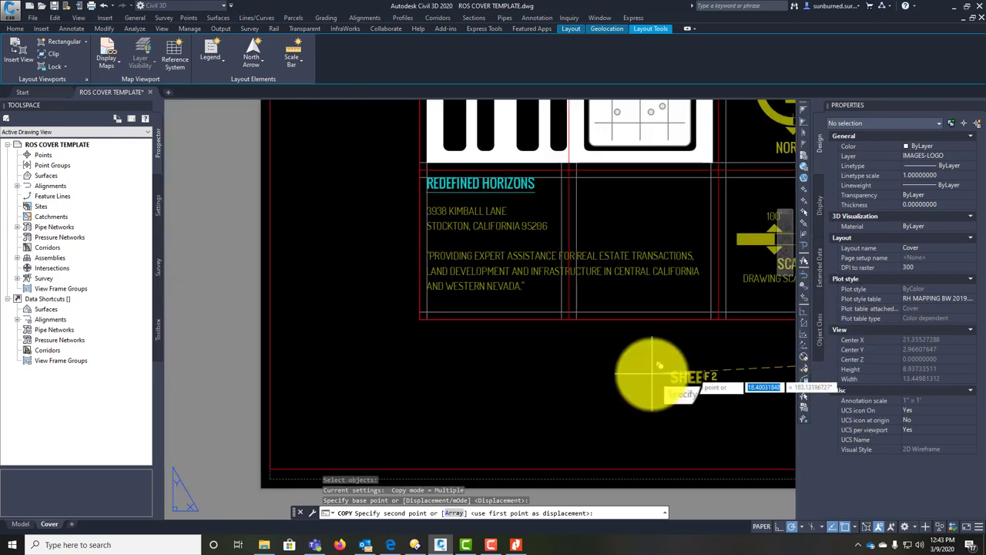
pyautogui.moveTo(459, 315); pyautogui.dragTo(550, 403, button='middle')
pyautogui.click(453, 406)
pyautogui.press('Escape')
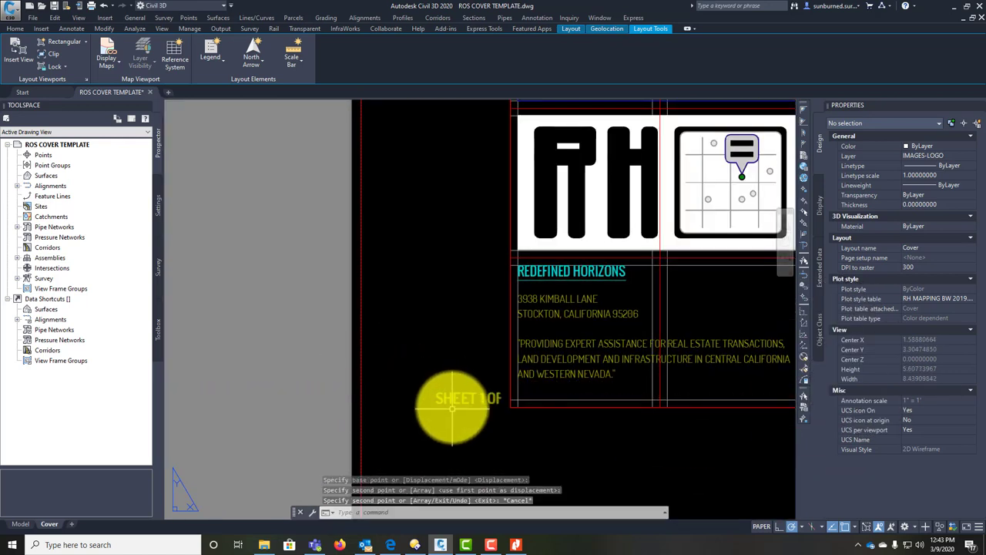
# Step: Edit the copied text to read RH JOB #023-001
pyautogui.click(452, 409)
pyautogui.press('Escape')
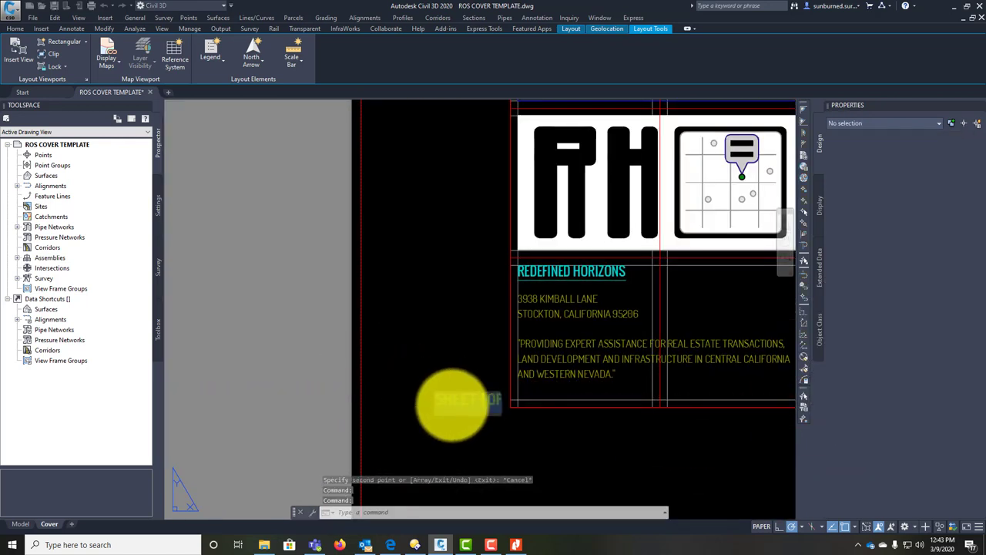
pyautogui.doubleClick(452, 404)
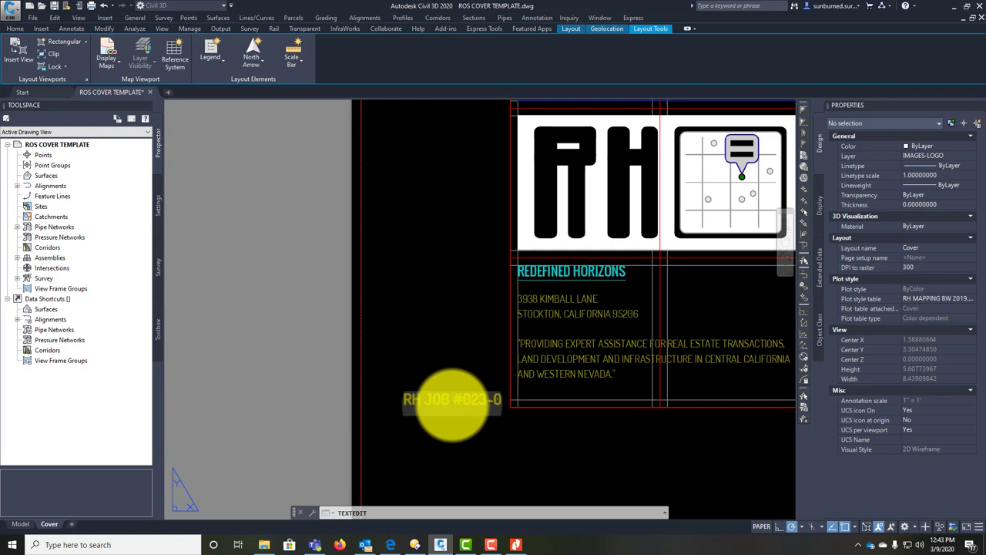
pyautogui.click(479, 429)
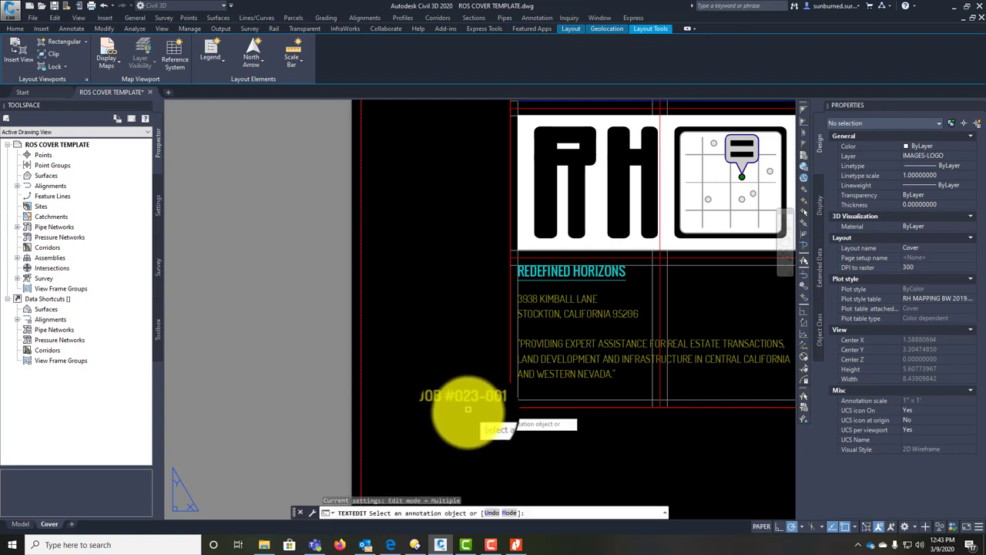
pyautogui.press('Escape')
pyautogui.write('COP')
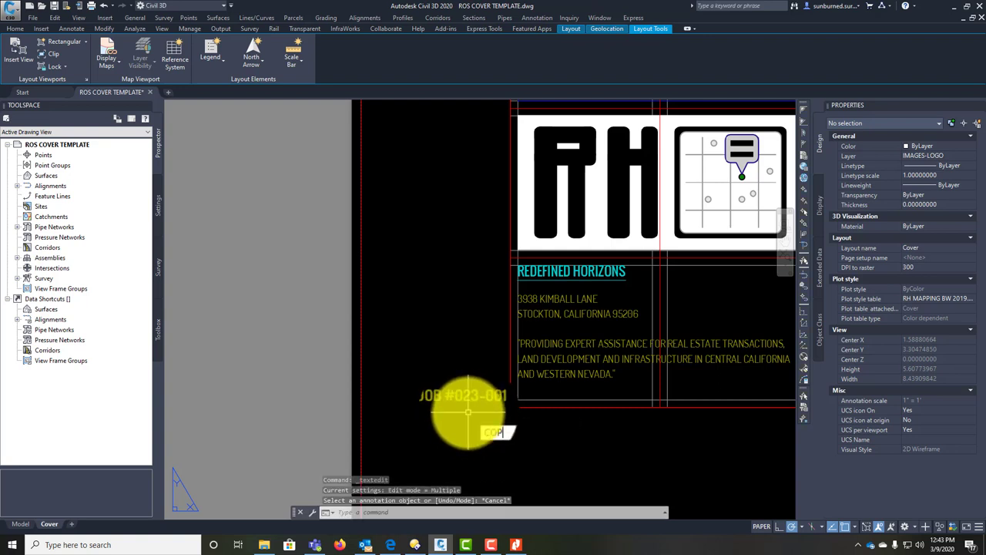
pyautogui.write('Y')
pyautogui.press('Return')
pyautogui.press('Escape')
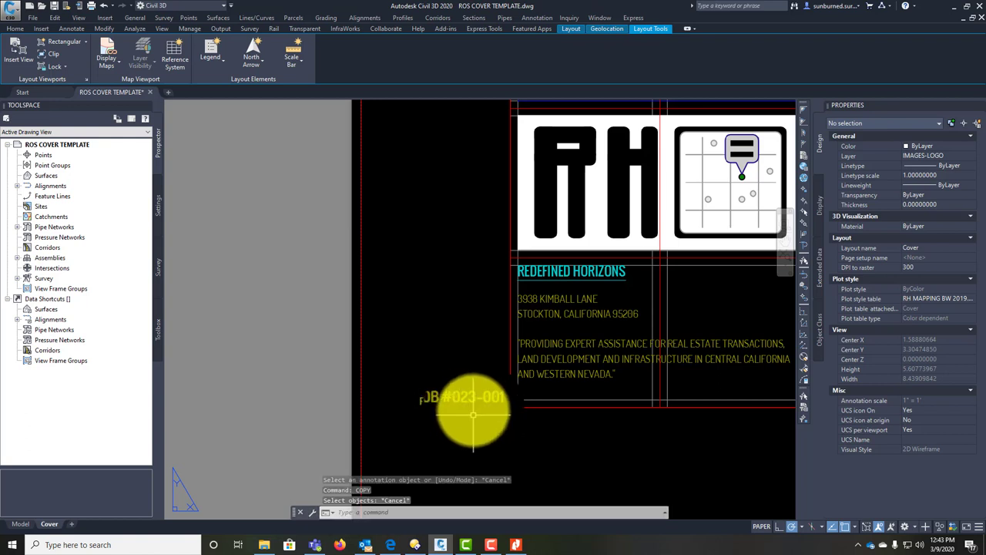
pyautogui.click(453, 407)
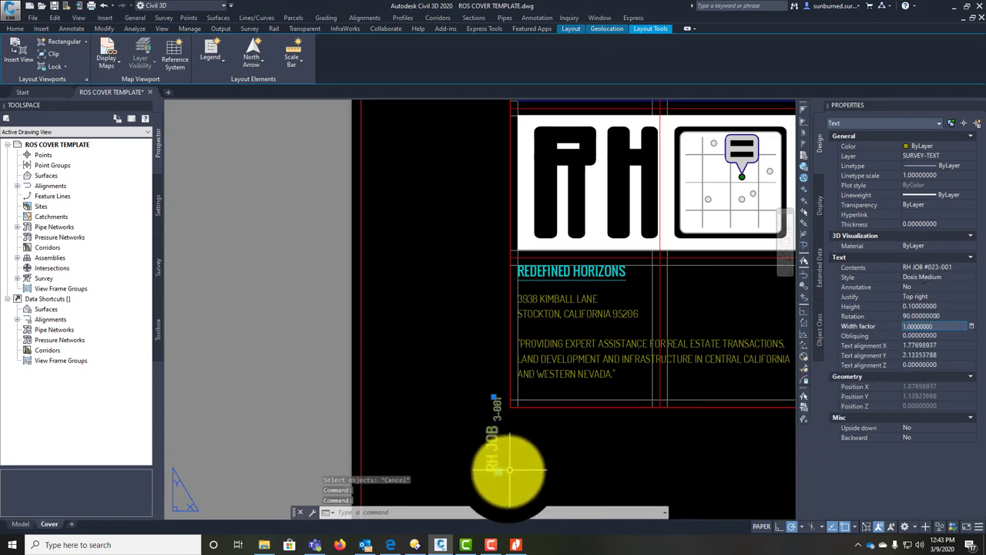
# Step: Offset the company block's border line 0.2 as a temporary guide
pyautogui.press('Escape')
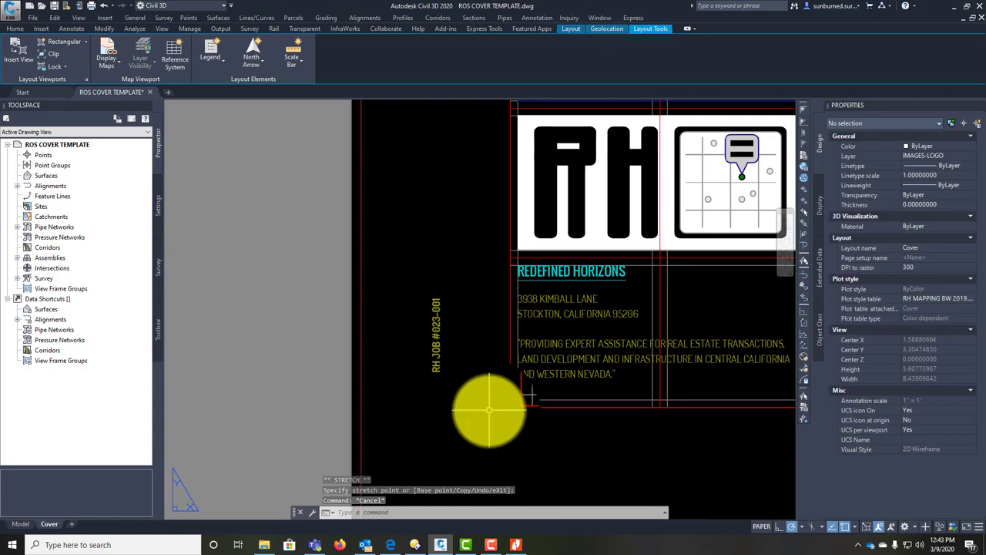
pyautogui.write('o')
pyautogui.press('Return')
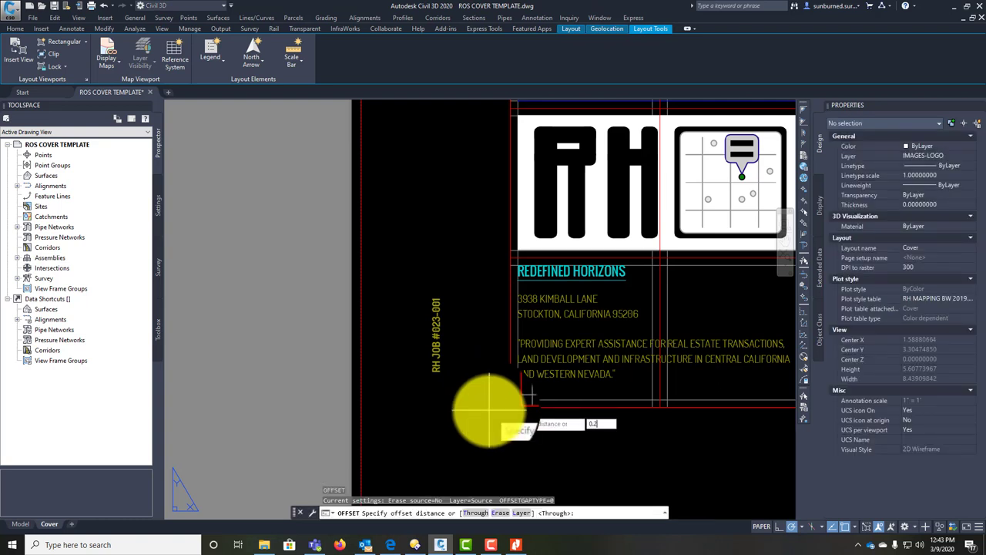
pyautogui.click(531, 399)
pyautogui.click(451, 392)
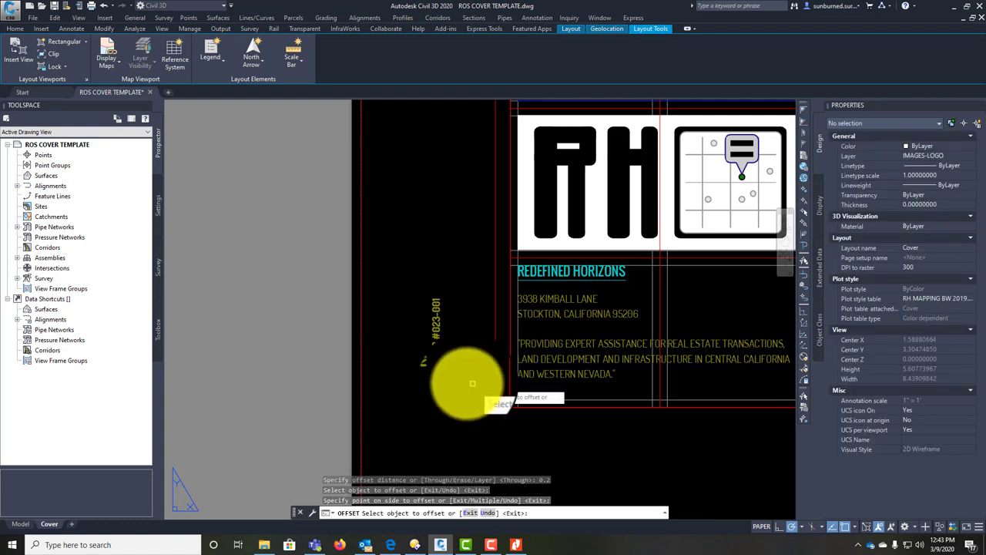
pyautogui.press('Escape')
# Step: Snap the job number text onto the guide, erase the guide, and zoom to extents
pyautogui.click(443, 372)
pyautogui.click(425, 386)
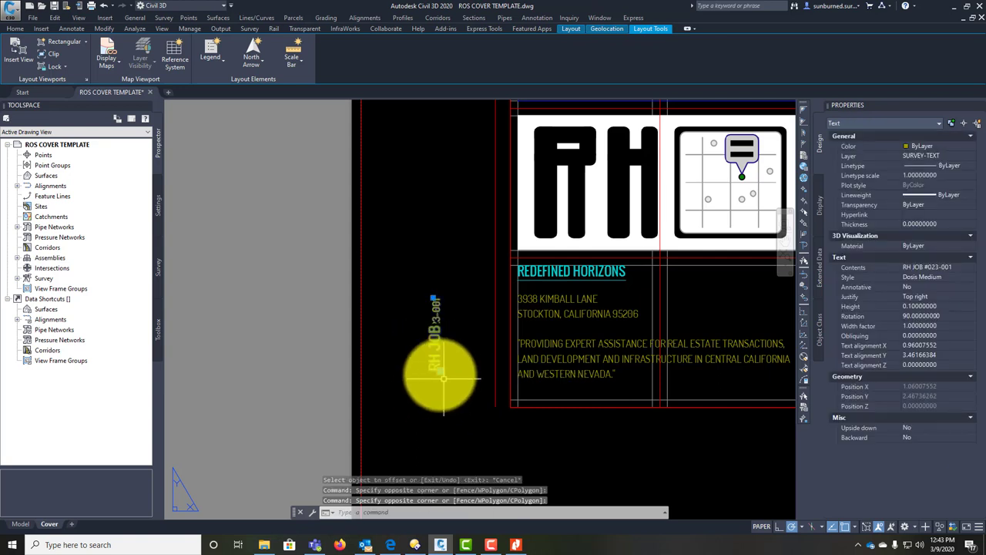
pyautogui.click(439, 372)
pyautogui.click(492, 404)
pyautogui.press('Escape')
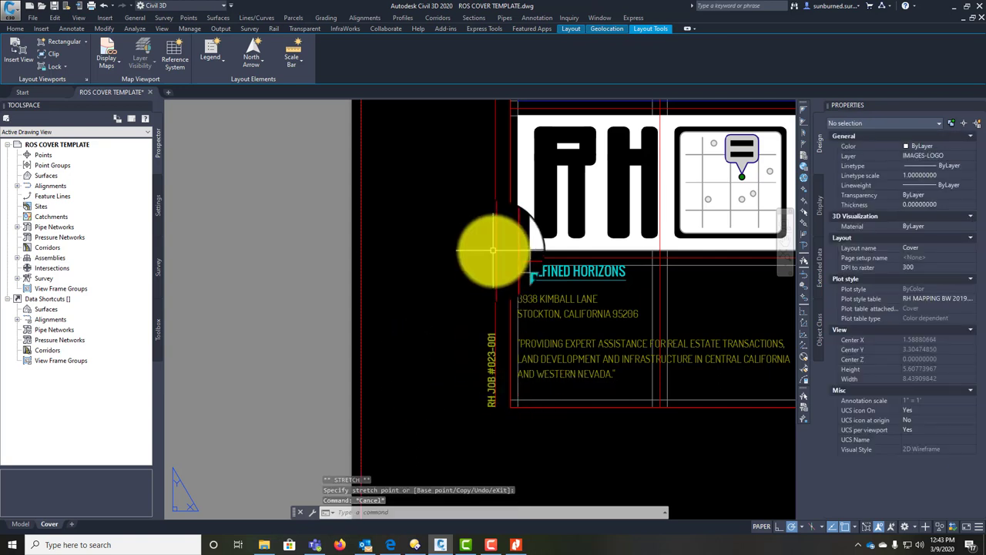
pyautogui.click(493, 291)
pyautogui.click(490, 294)
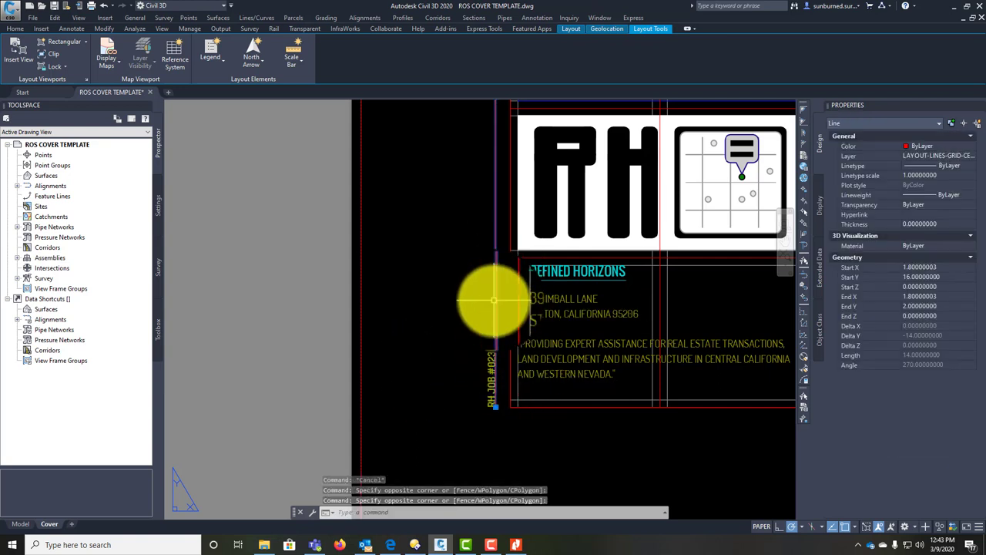
pyautogui.press('Delete')
pyautogui.middleClick(472, 275)
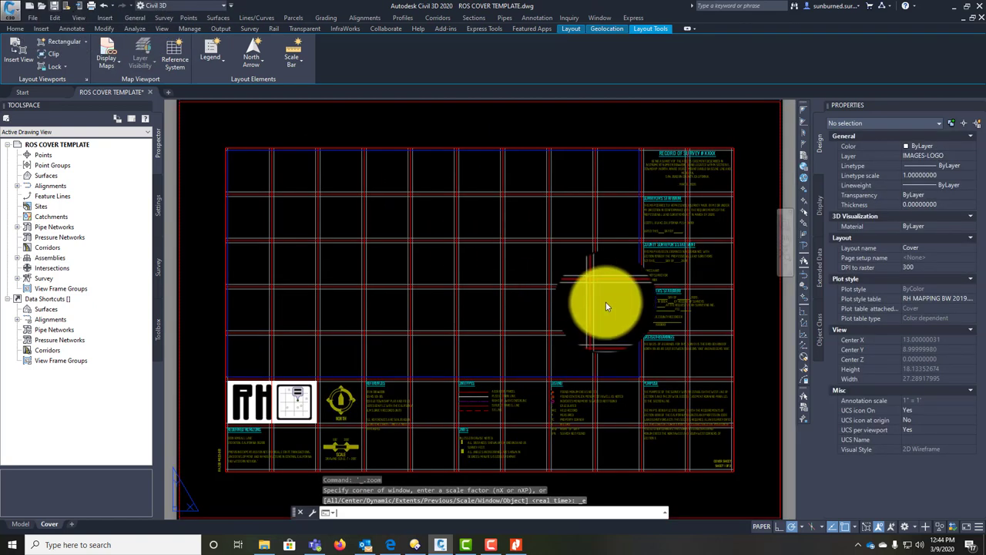
# Step: Save the drawing, then review the Basis of Bearings, Legend, Purpose, north arrow and scale sections
pyautogui.hotkey('ctrl', 's')
pyautogui.scroll(4, 705, 268)
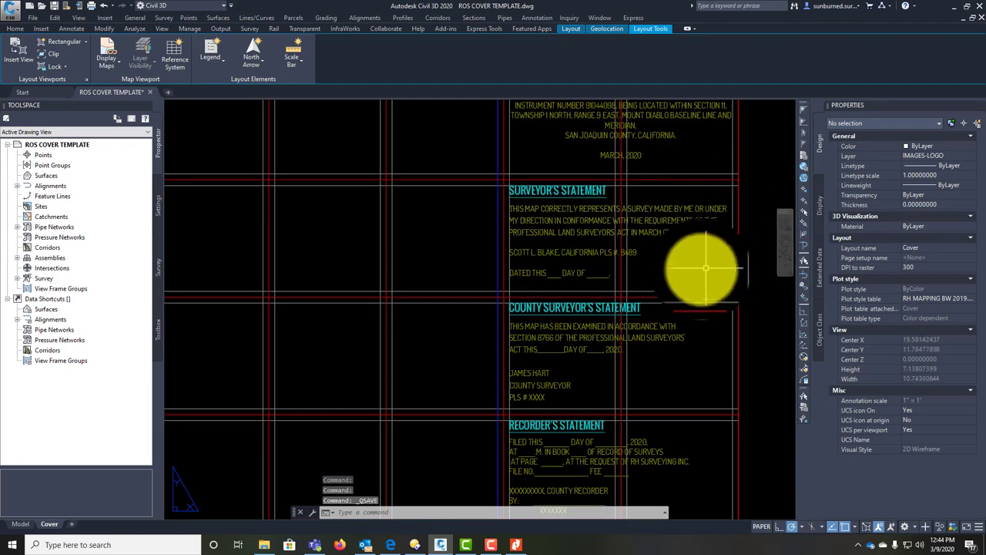
pyautogui.moveTo(705, 268); pyautogui.dragTo(722, 205, button='middle')
pyautogui.moveTo(686, 319); pyautogui.dragTo(671, 227, button='middle')
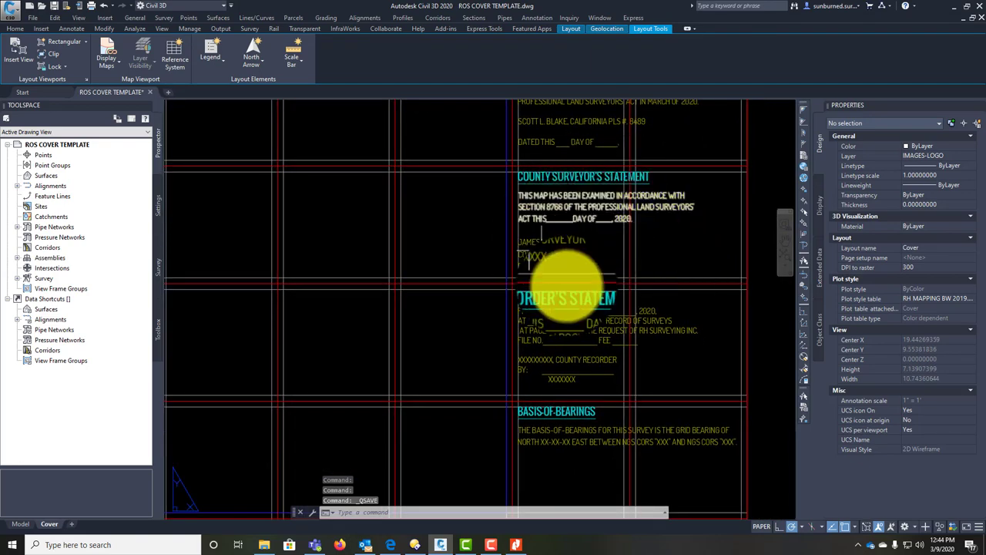
pyautogui.moveTo(566, 274); pyautogui.dragTo(638, 220, button='middle')
pyautogui.moveTo(577, 336); pyautogui.dragTo(688, 138, button='middle')
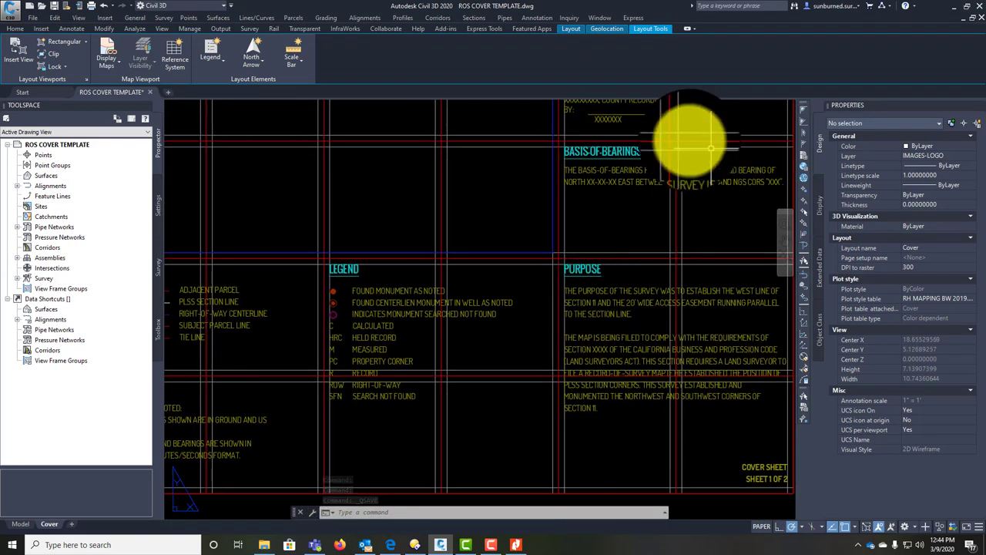
pyautogui.scroll(-5, 718, 187)
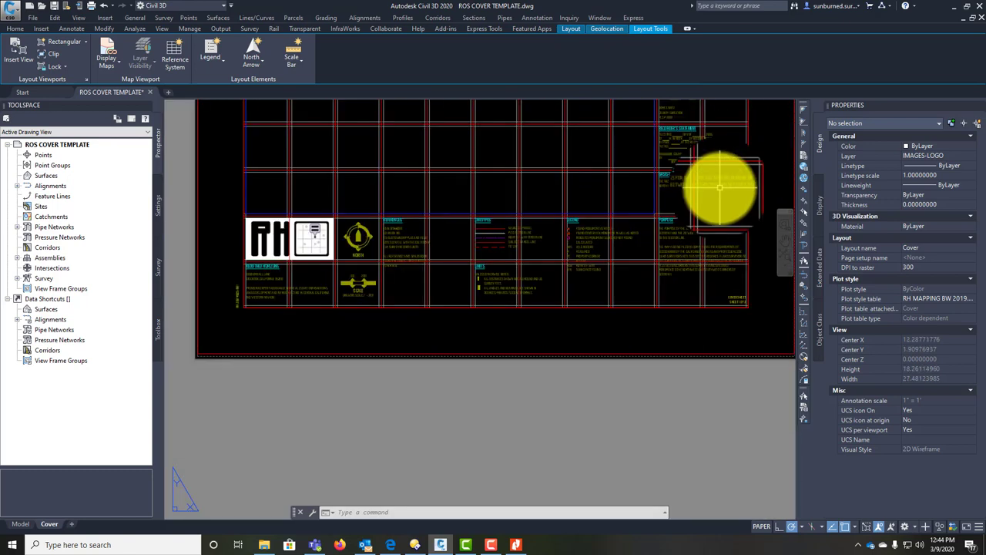
pyautogui.scroll(3, 622, 198)
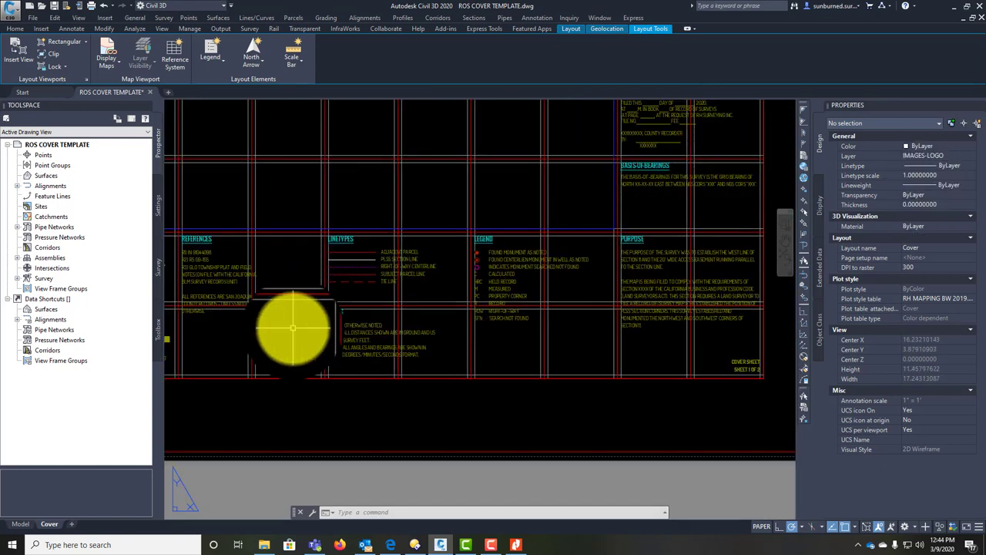
pyautogui.moveTo(293, 326); pyautogui.dragTo(527, 344, button='middle')
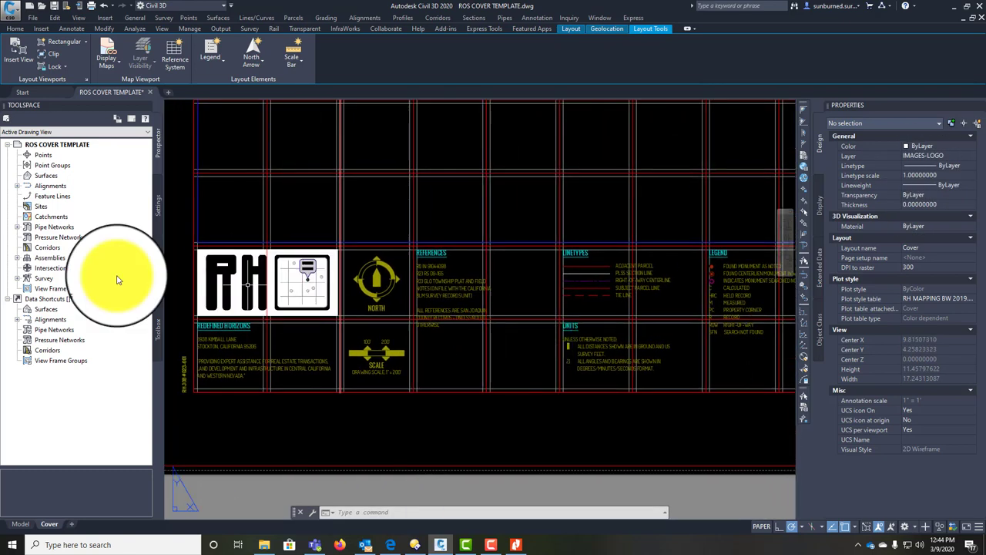
pyautogui.scroll(4, 647, 292)
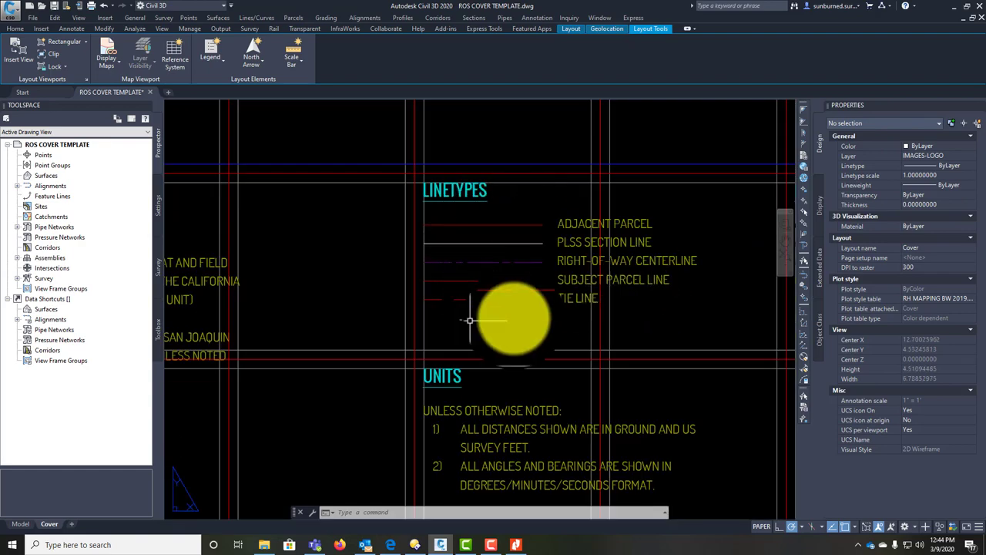
pyautogui.scroll(-5, 484, 286)
pyautogui.moveTo(544, 176); pyautogui.dragTo(508, 263, button='middle')
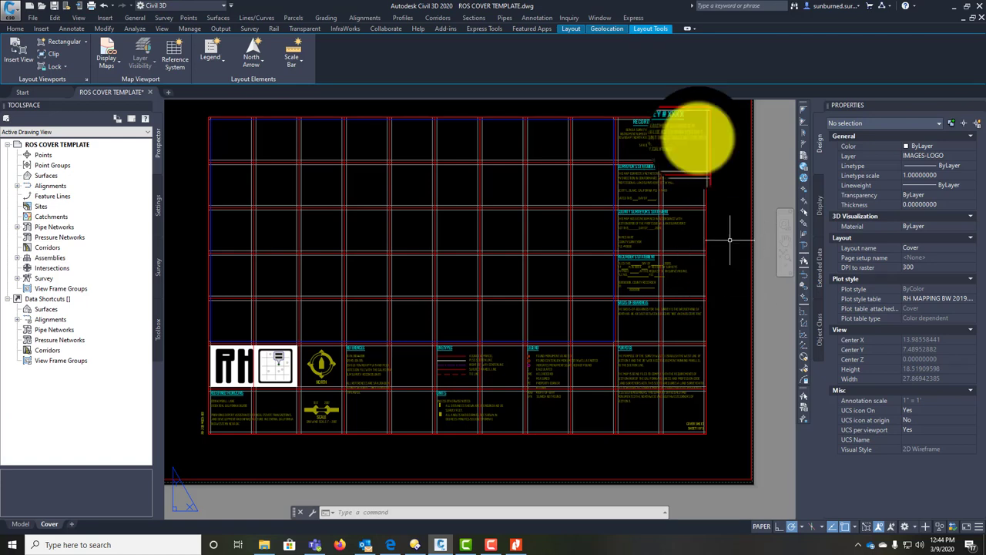
pyautogui.middleClick(729, 307)
pyautogui.middleClick(729, 306)
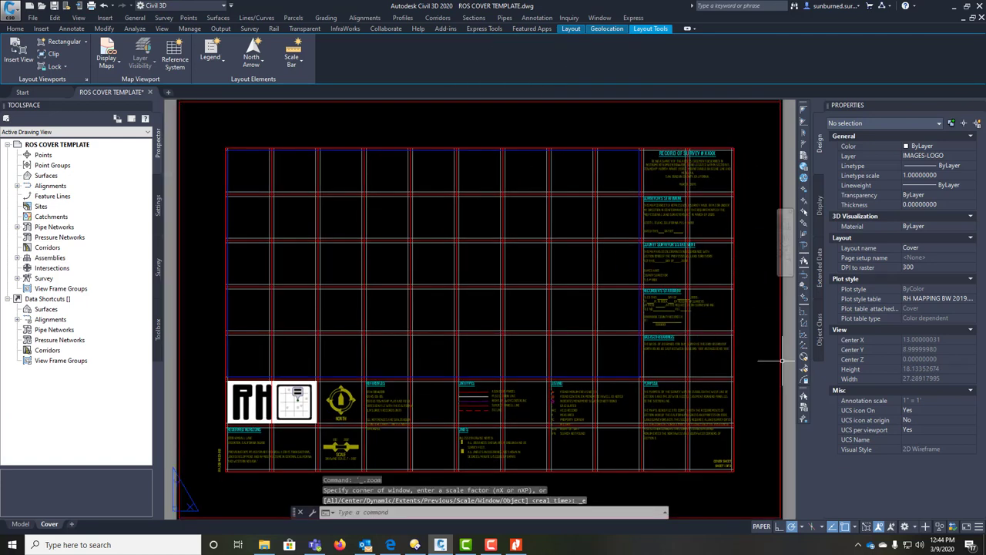